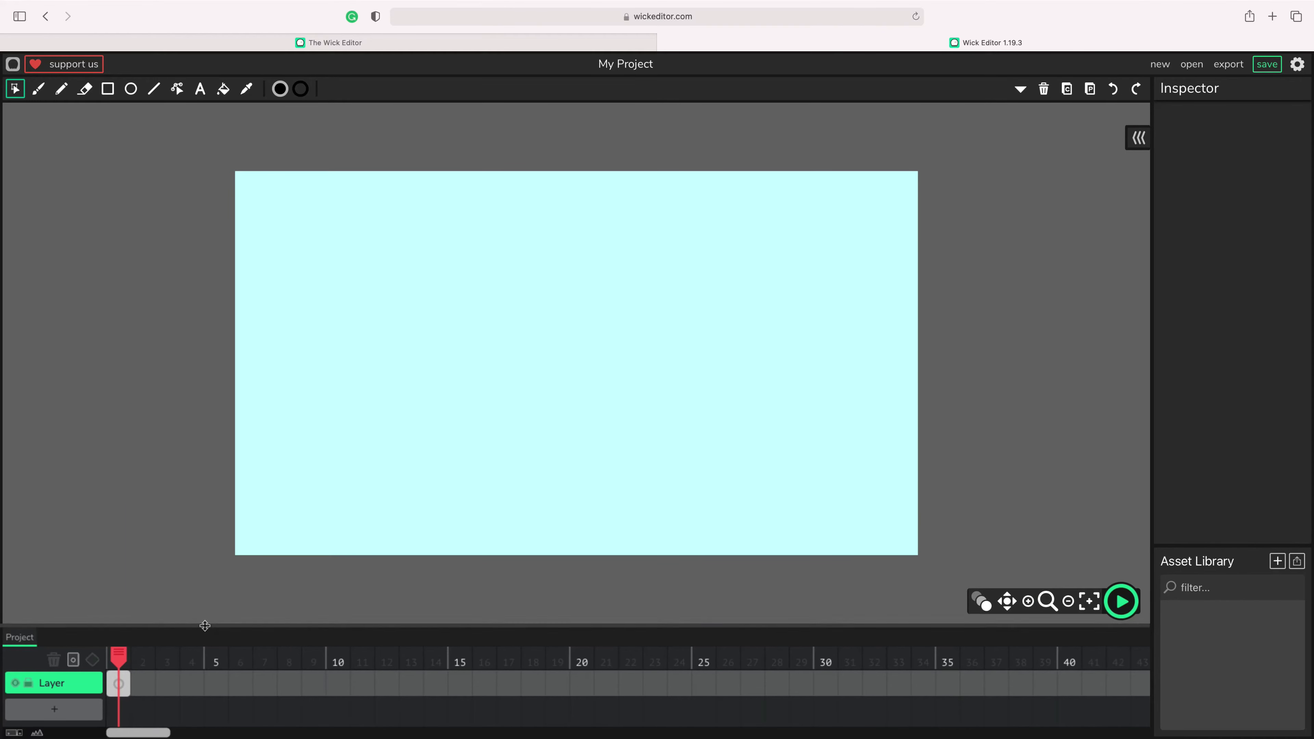
Step: Enlarge the timeline area and rename the existing layer as Backdrop
left_click_drag(203, 626, 249, 554)
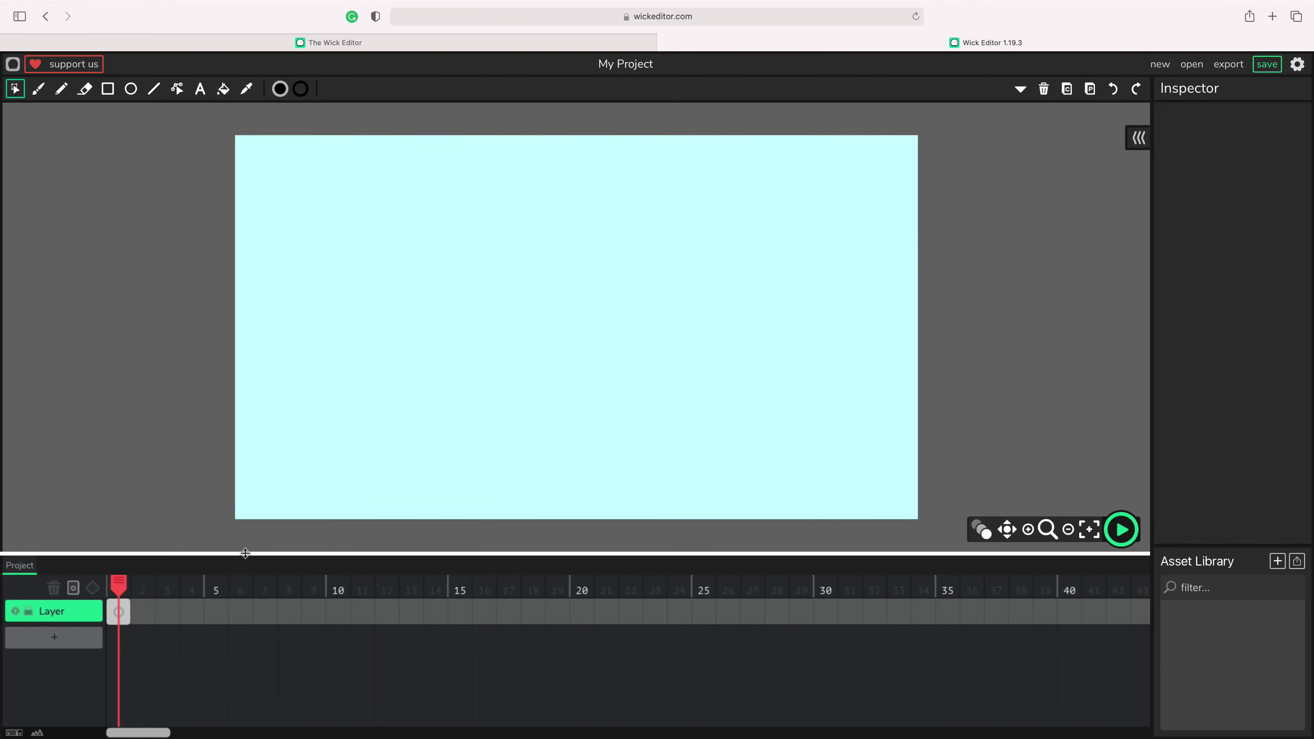
left_click(59, 614)
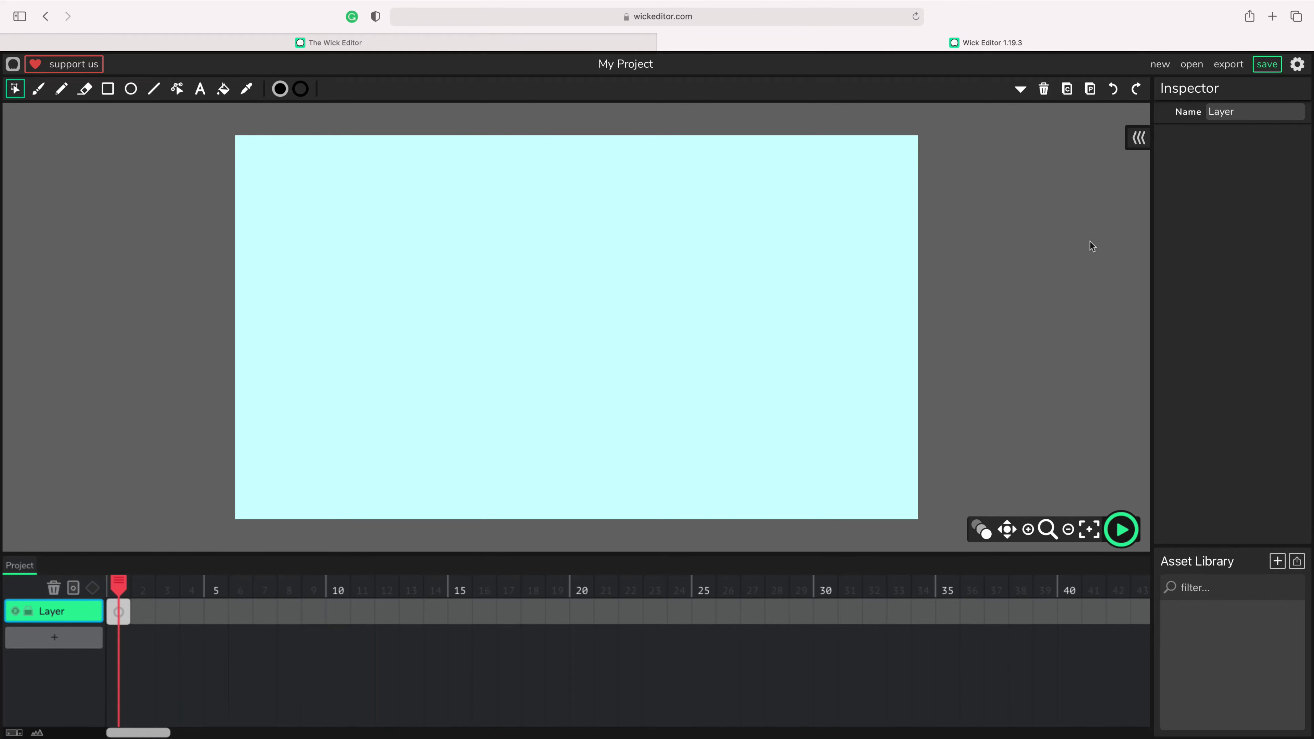
left_click_drag(1252, 112, 1188, 114)
type("B")
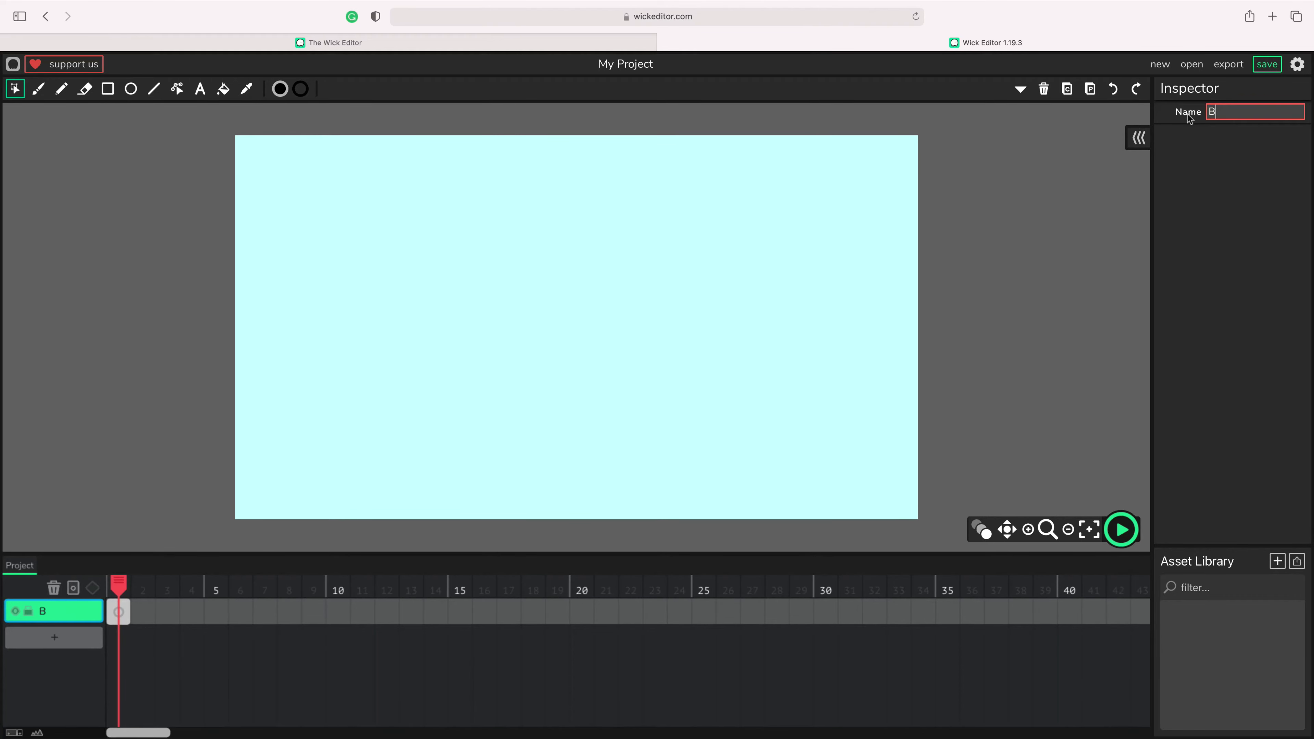
type("ackdrop")
Step: Set up the Brush tool with a medium green fill colour and a brush size of 46
left_click(38, 89)
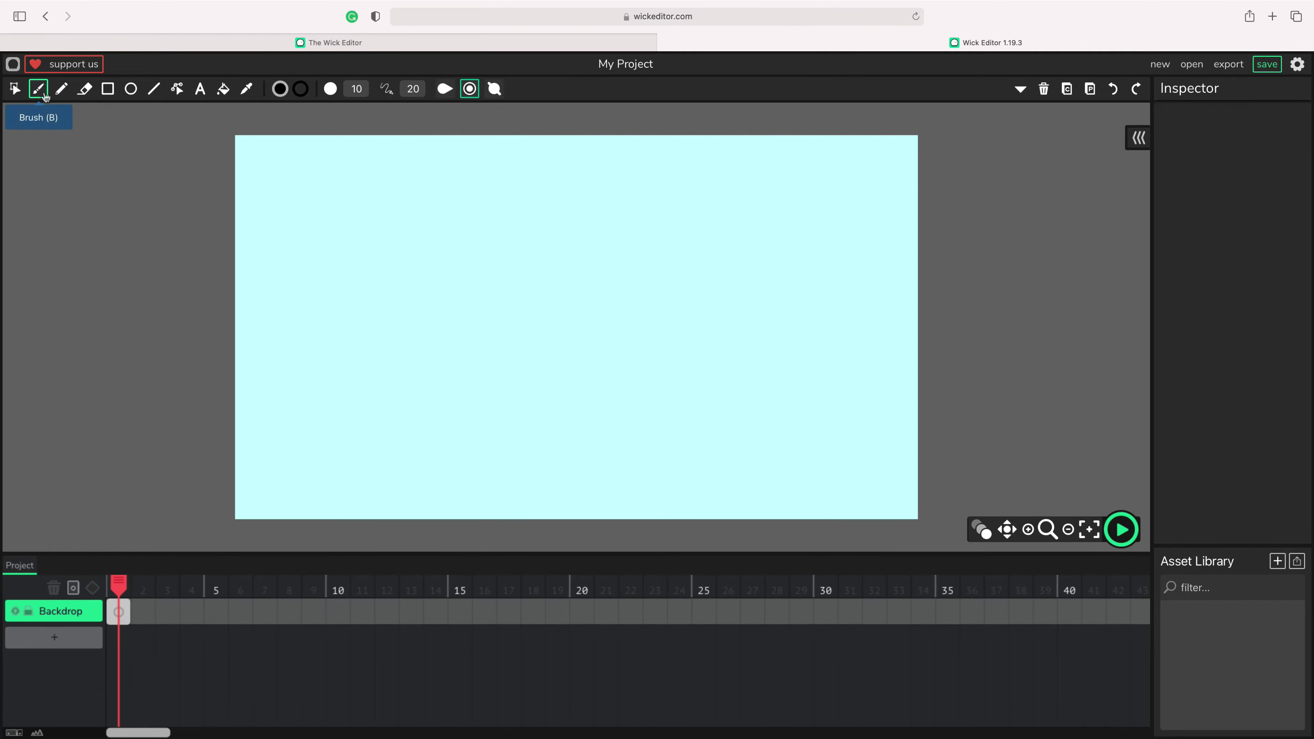
left_click(300, 91)
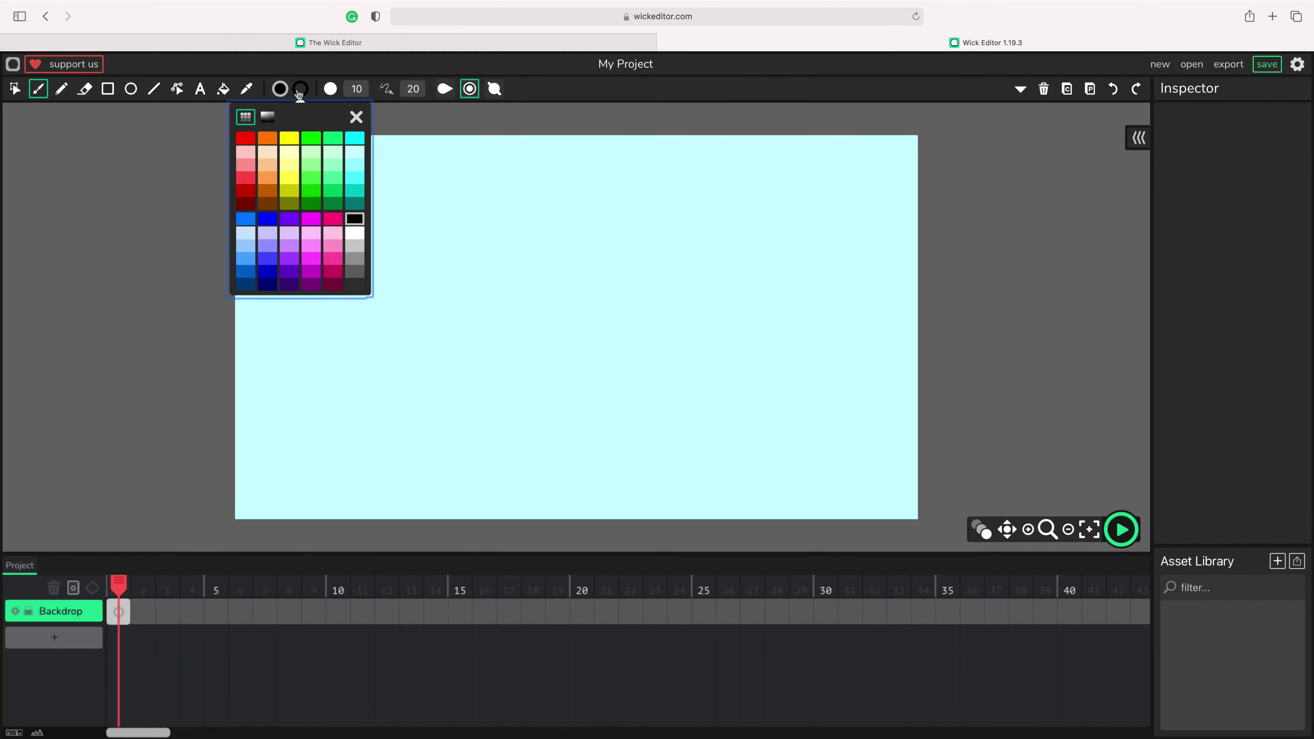
left_click(355, 116)
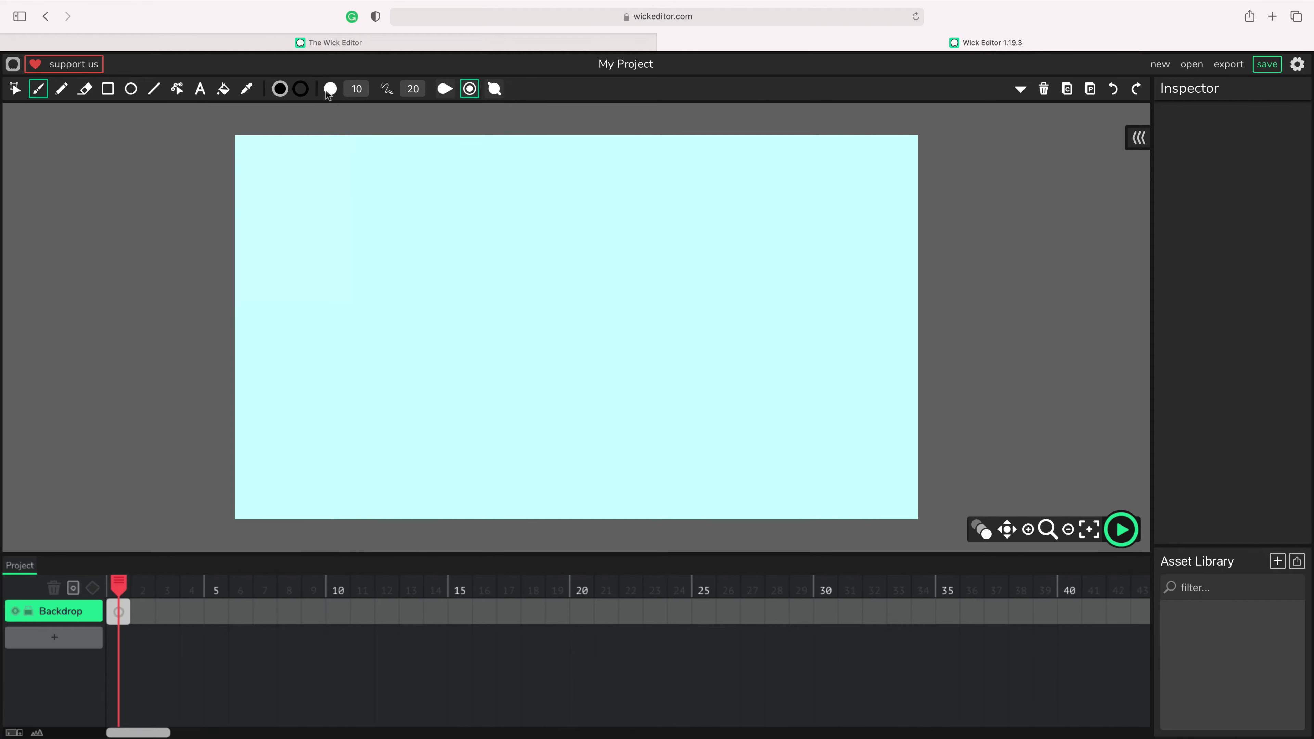
left_click(280, 89)
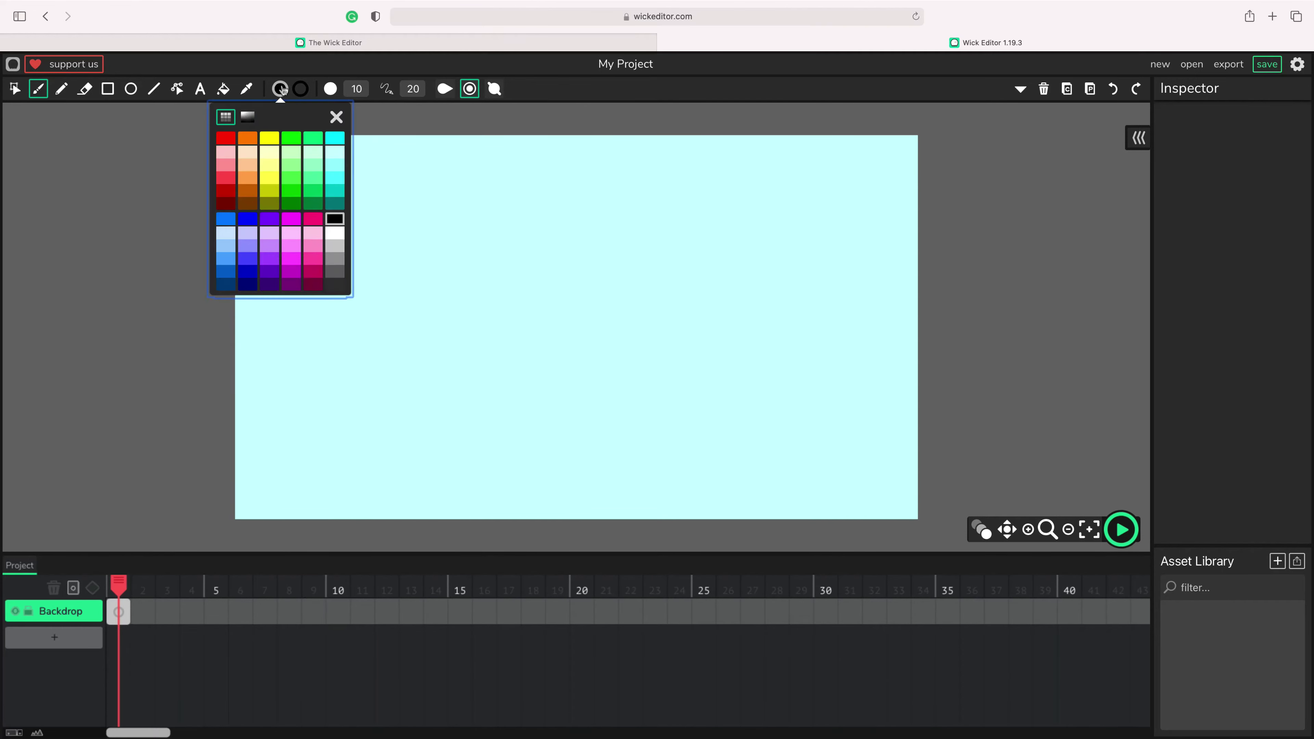
left_click(291, 192)
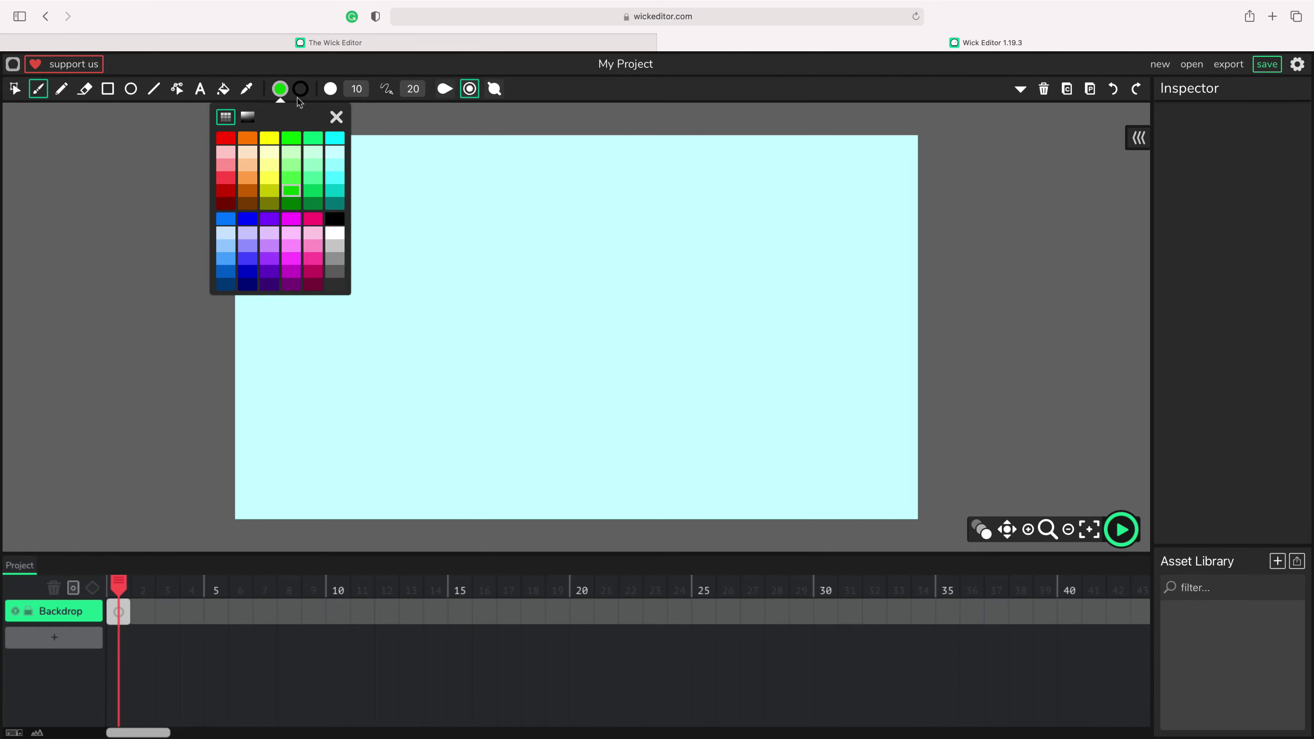
left_click(300, 90)
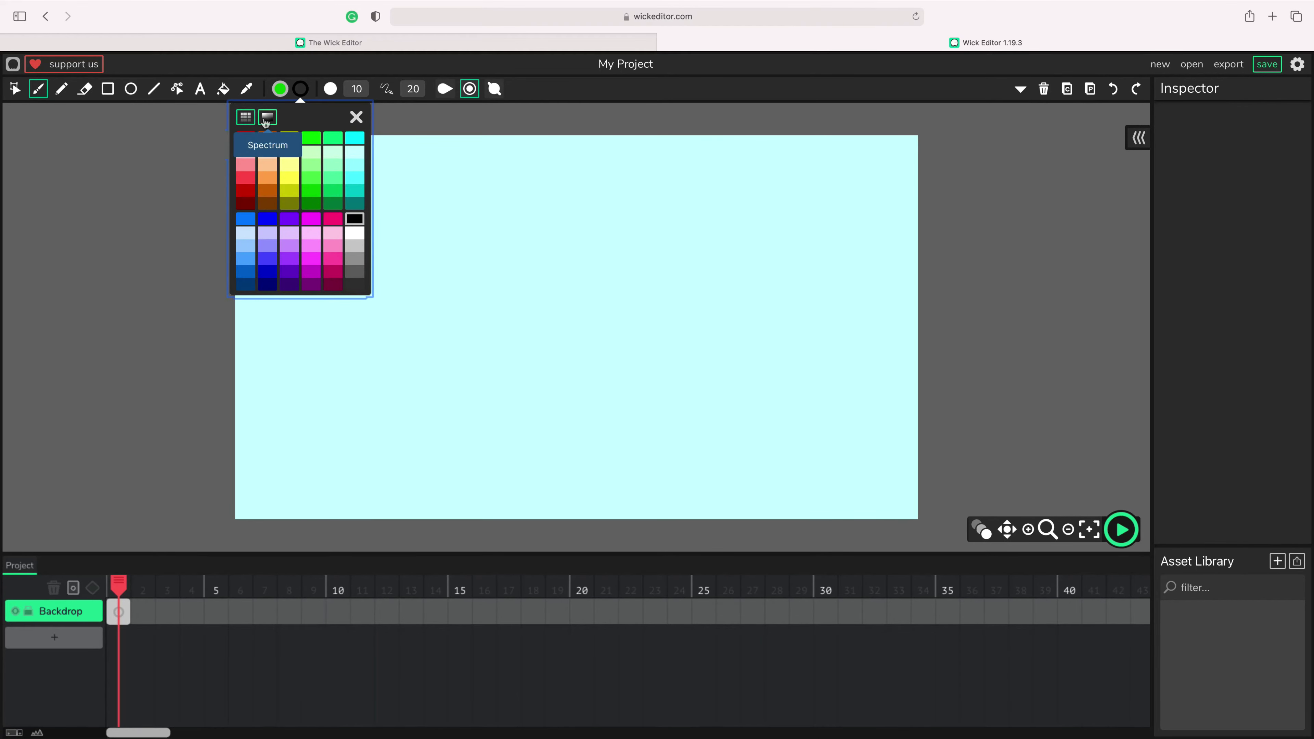
left_click(332, 90)
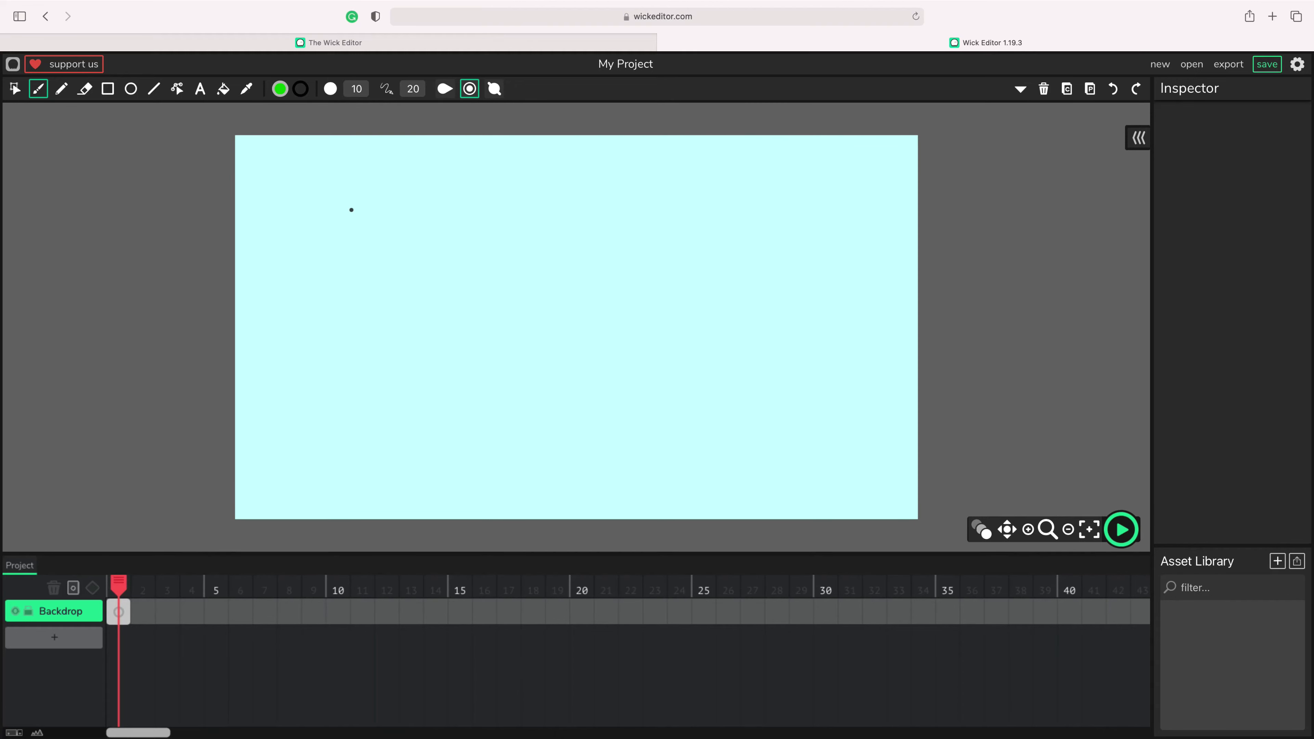
left_click(353, 89)
left_click_drag(332, 108, 337, 112)
Step: Paint a closed green ground outline along the canvas's lower edge, extending past both sides, and fill its interior with the same green
mouse_move(334, 422)
left_mouse_down()
mouse_move(393, 375)
mouse_move(486, 387)
left_mouse_up()
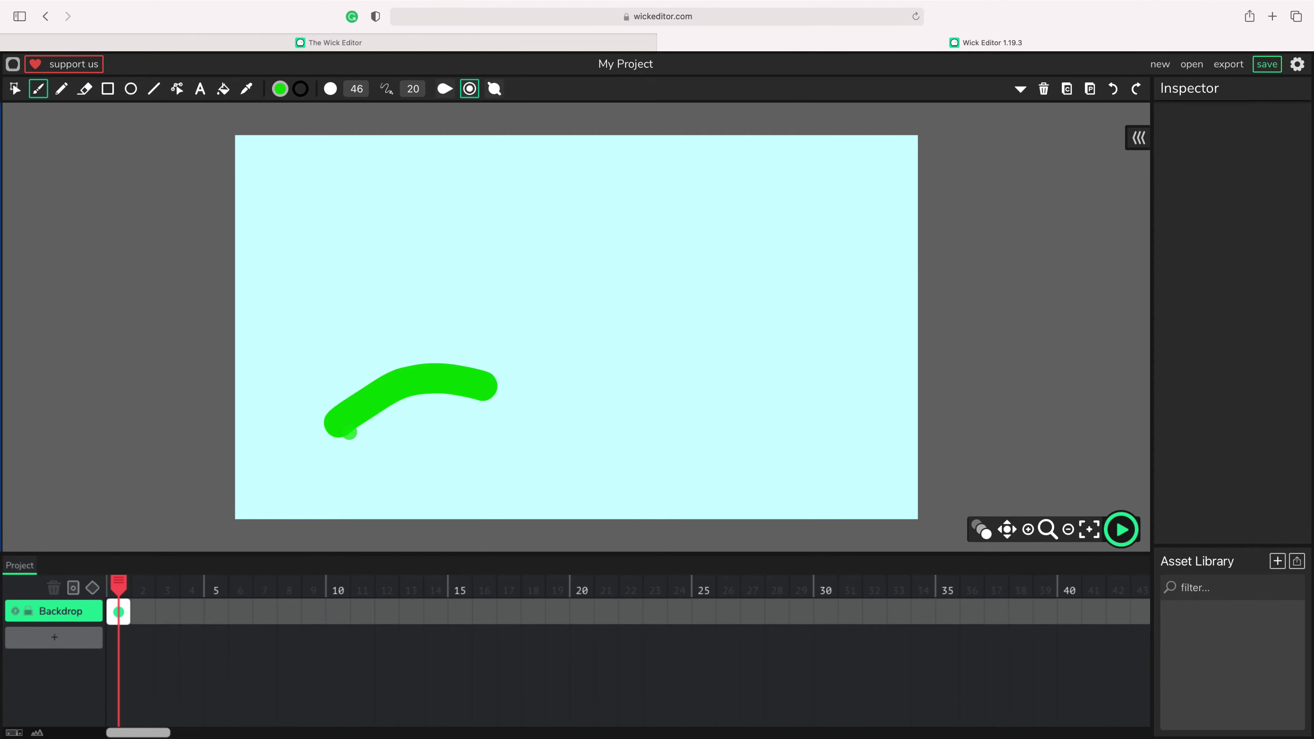
key("super+z")
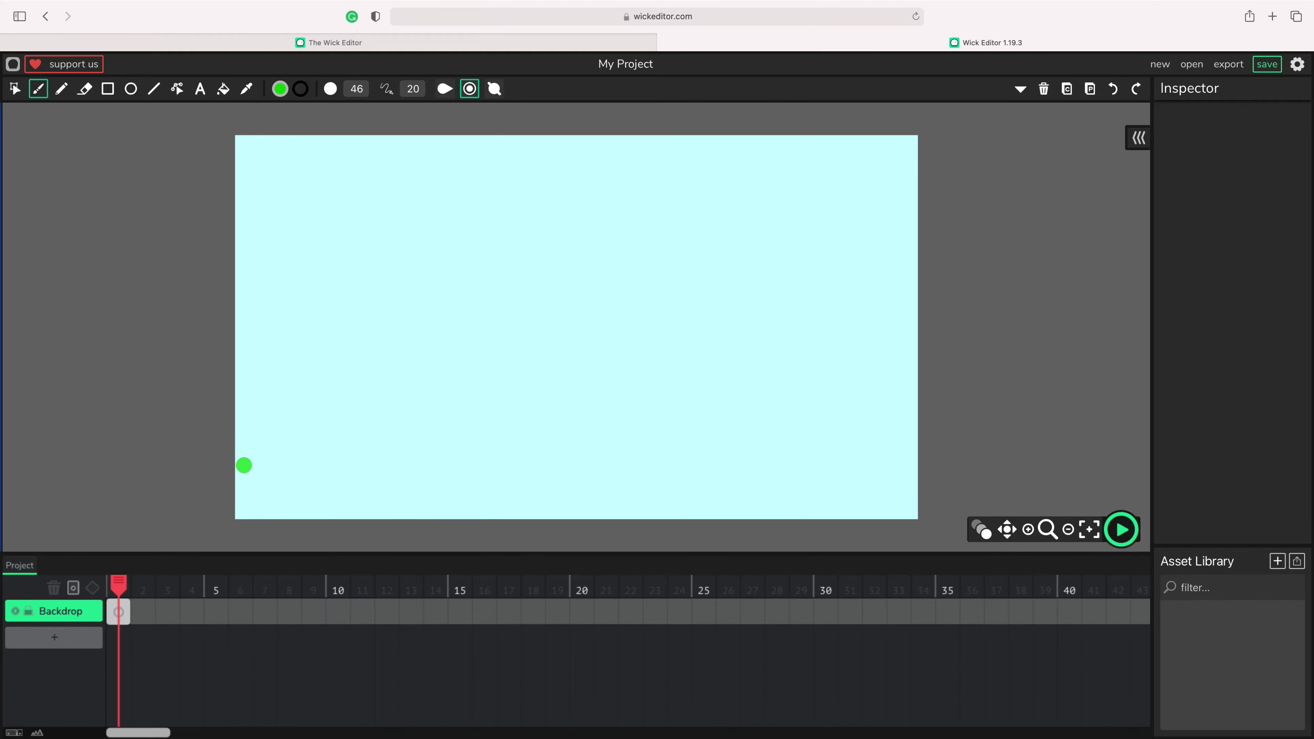
mouse_move(217, 461)
left_mouse_down()
mouse_move(331, 443)
mouse_move(893, 451)
mouse_move(925, 461)
mouse_move(927, 504)
mouse_move(236, 511)
mouse_move(218, 511)
mouse_move(226, 481)
left_mouse_up()
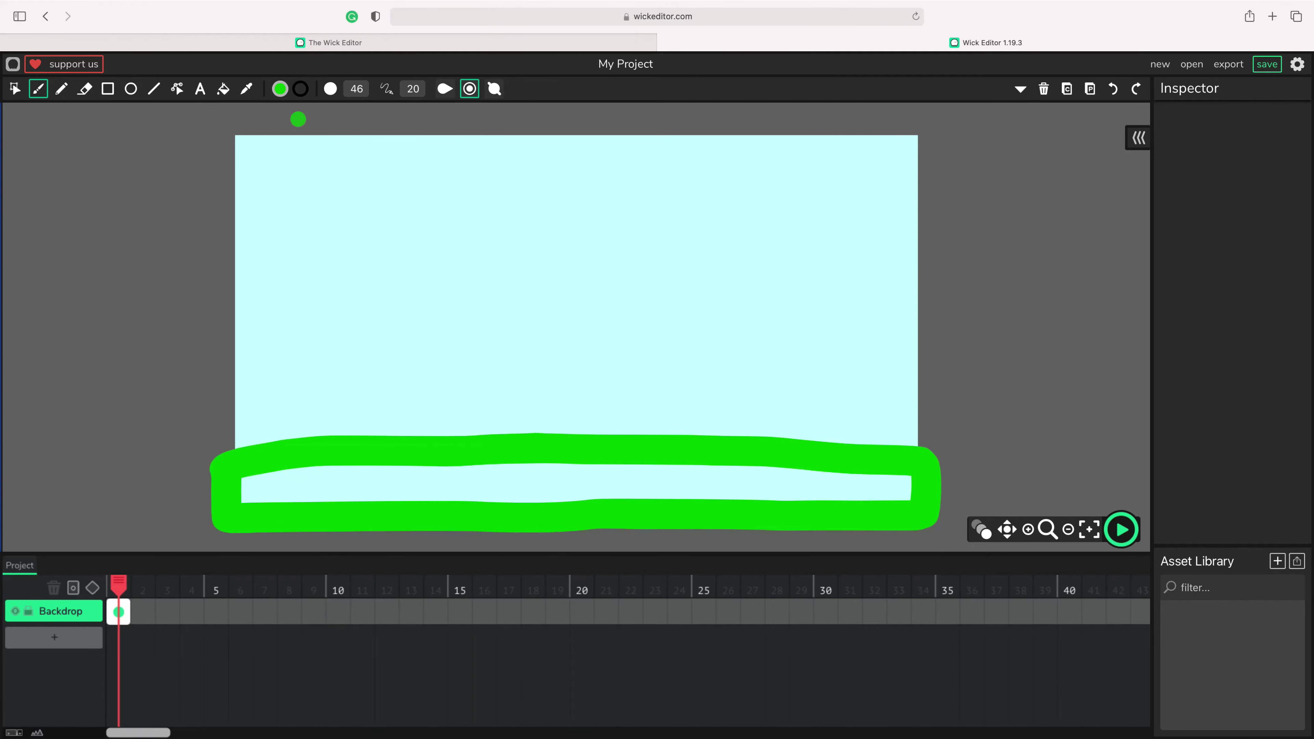
left_click(223, 90)
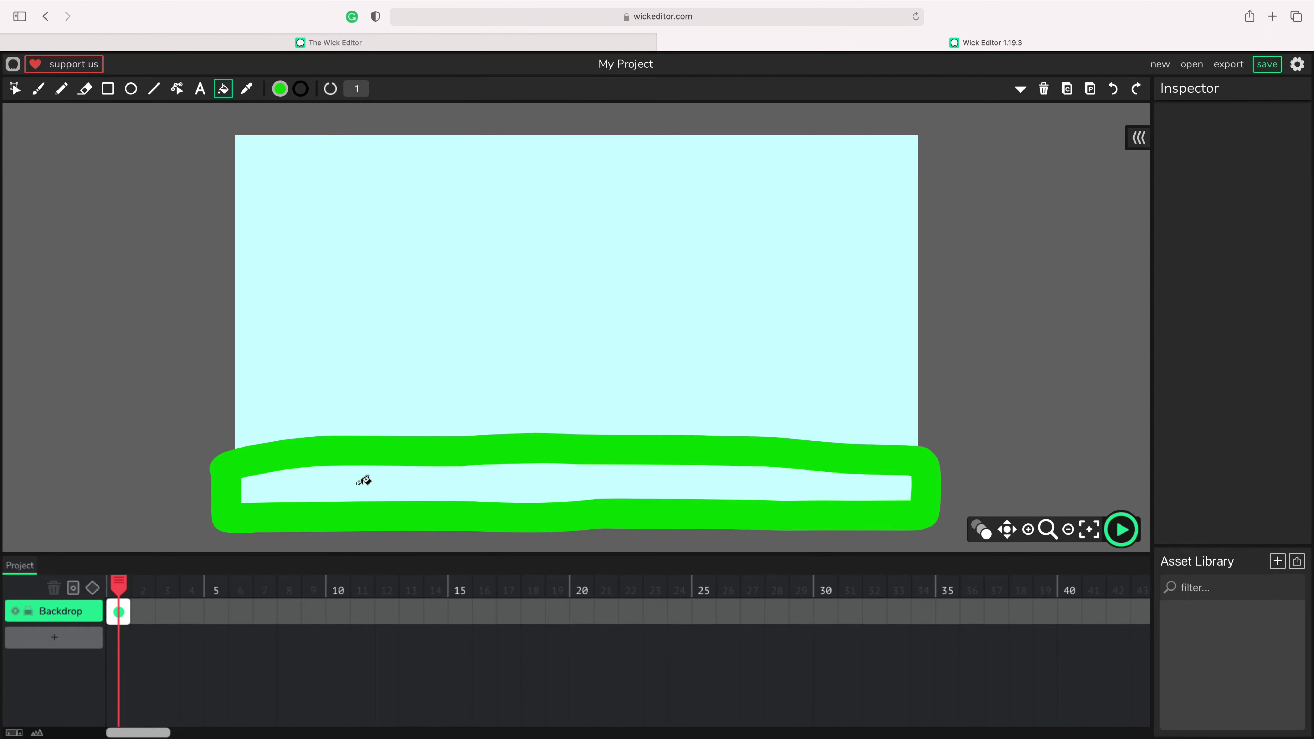
left_click(368, 497)
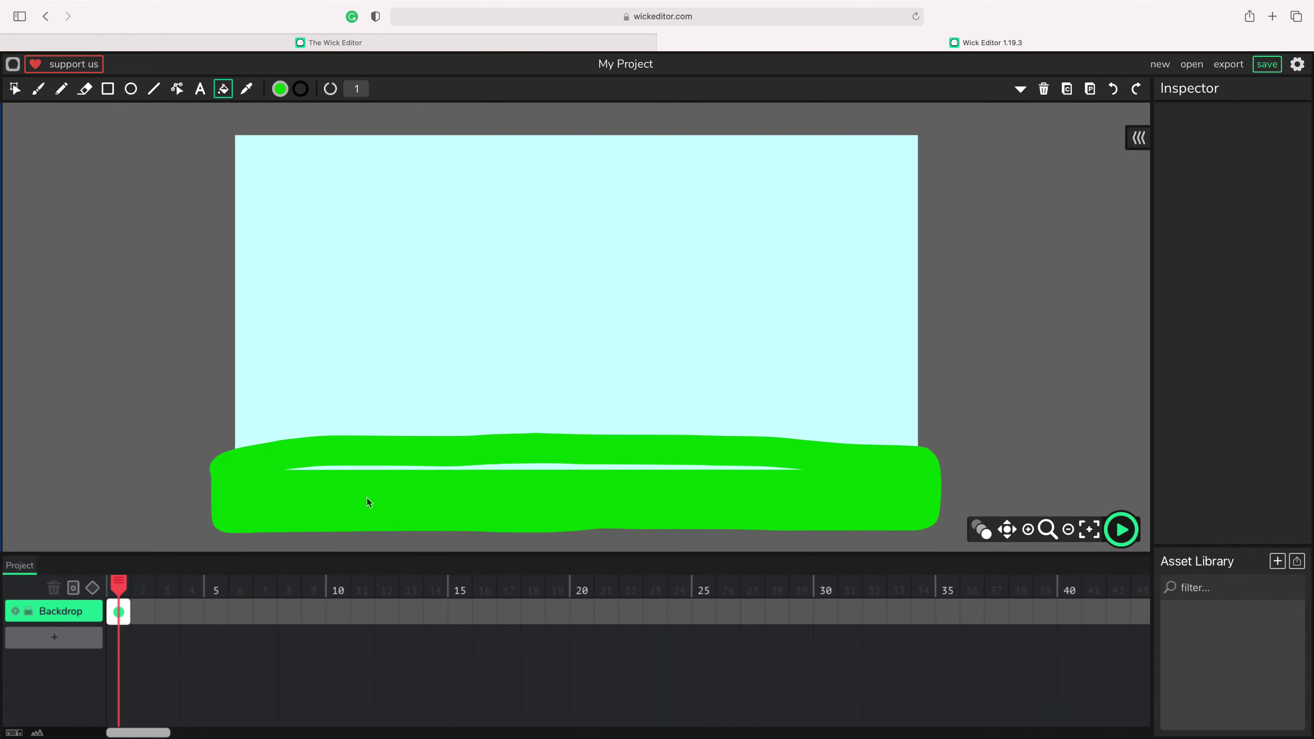
left_click(363, 463)
left_click(361, 467)
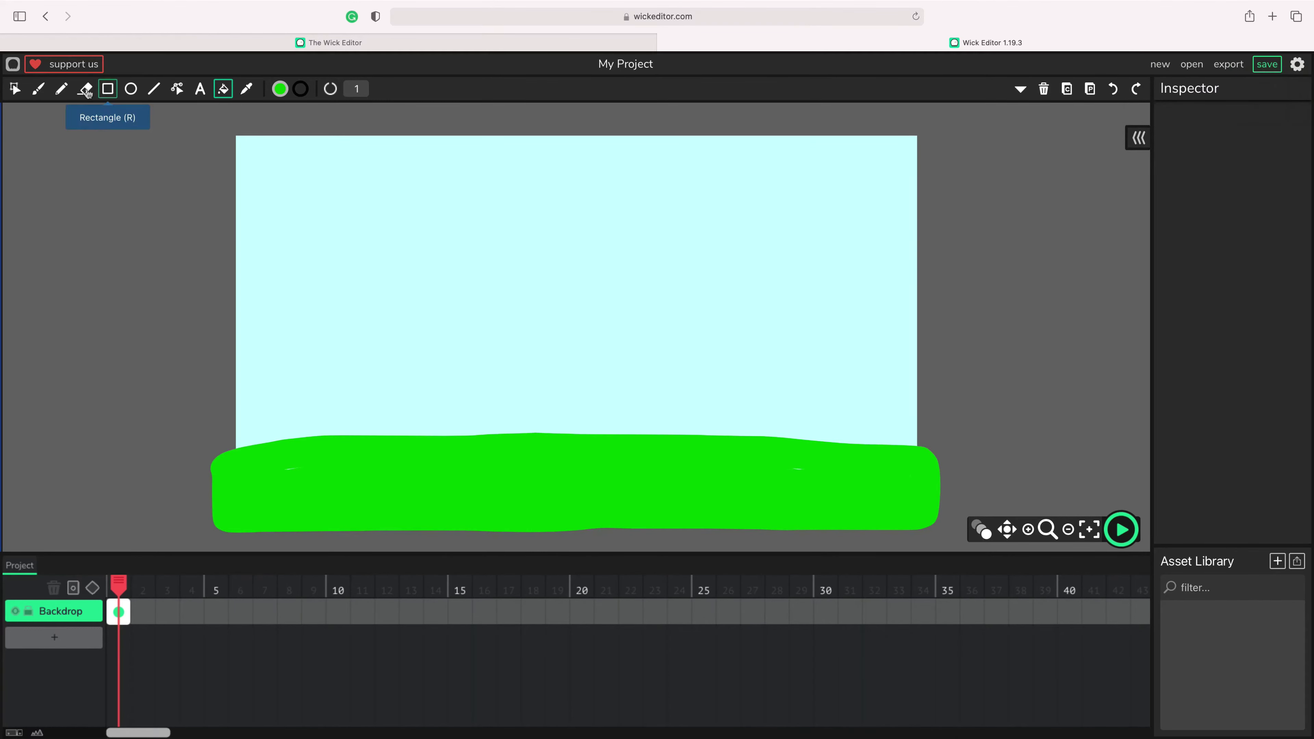
Step: Cover the leftover gaps in the ground and paint a lighter green wavy band over its lower part
left_click(39, 88)
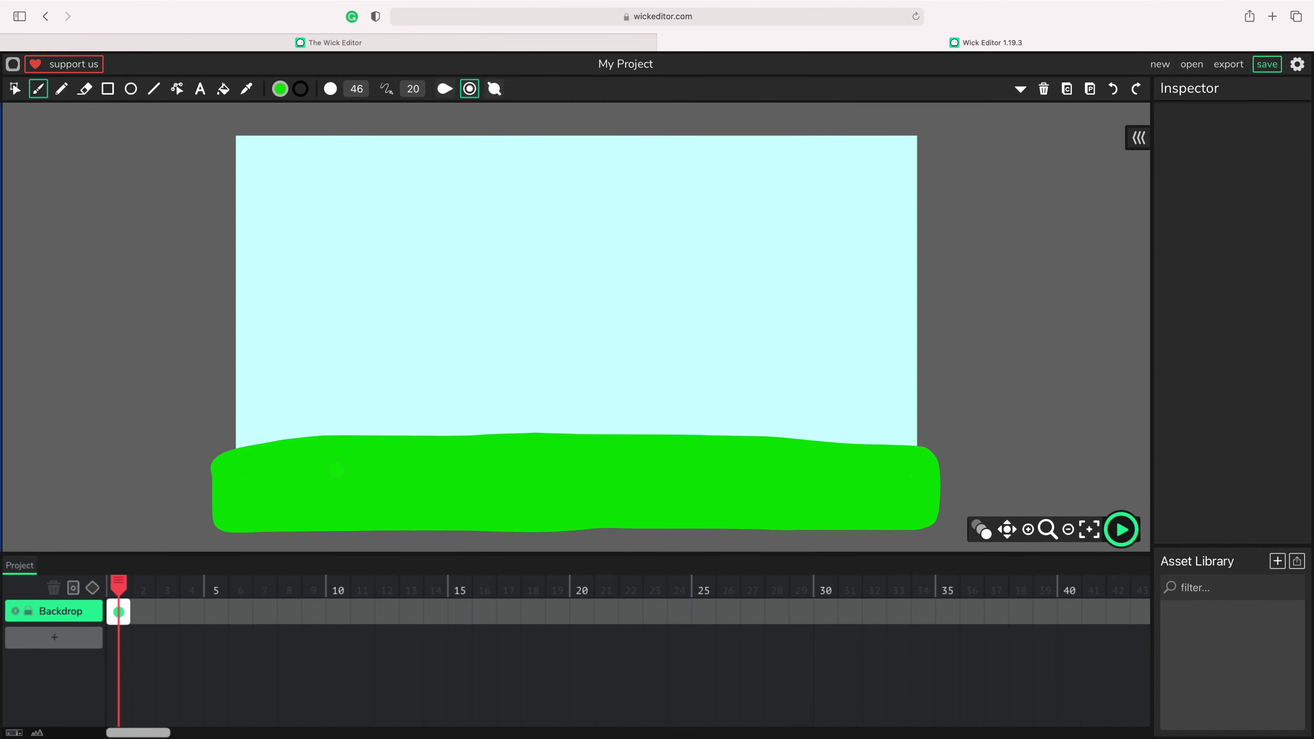
left_click(279, 89)
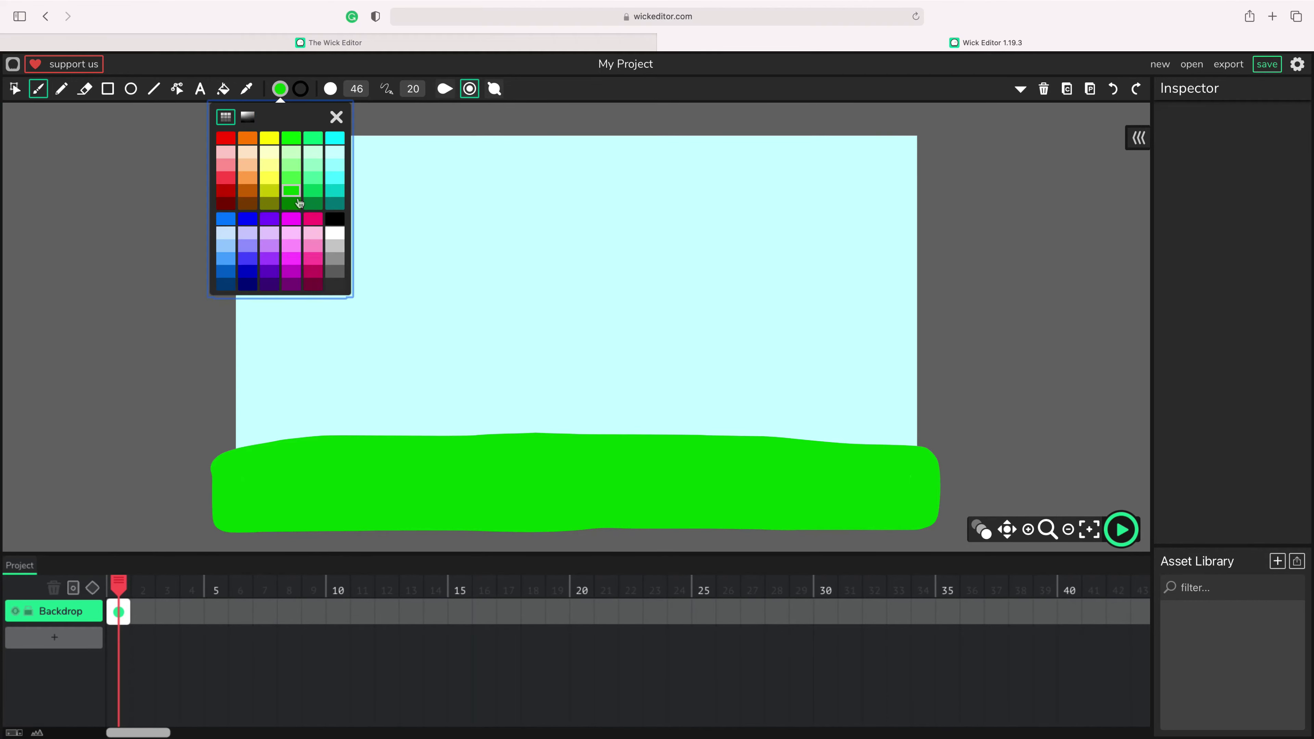
left_click(297, 180)
mouse_move(231, 495)
left_mouse_down()
mouse_move(910, 490)
mouse_move(771, 516)
mouse_move(221, 508)
mouse_move(260, 502)
left_mouse_up()
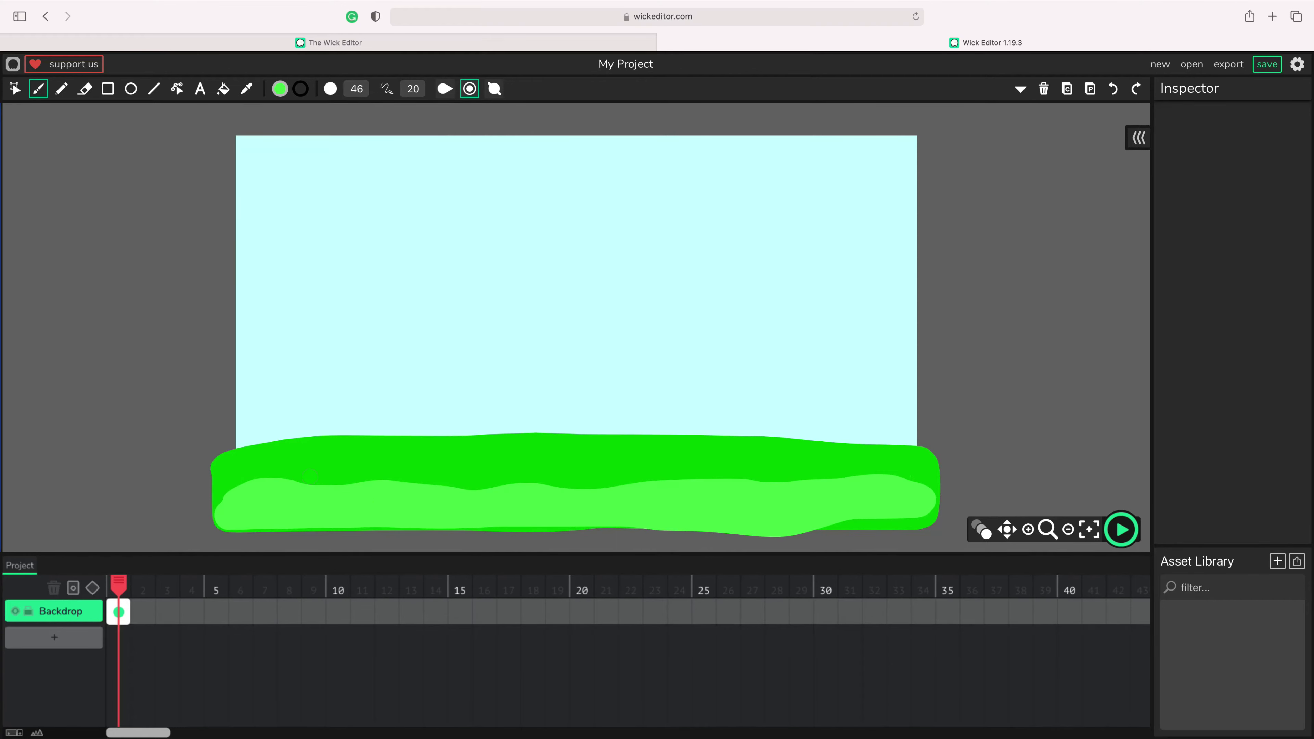
Step: Choose the brown 977B2F as fill colour and paint an irregular dirt patch in the middle of the ground
left_click(280, 88)
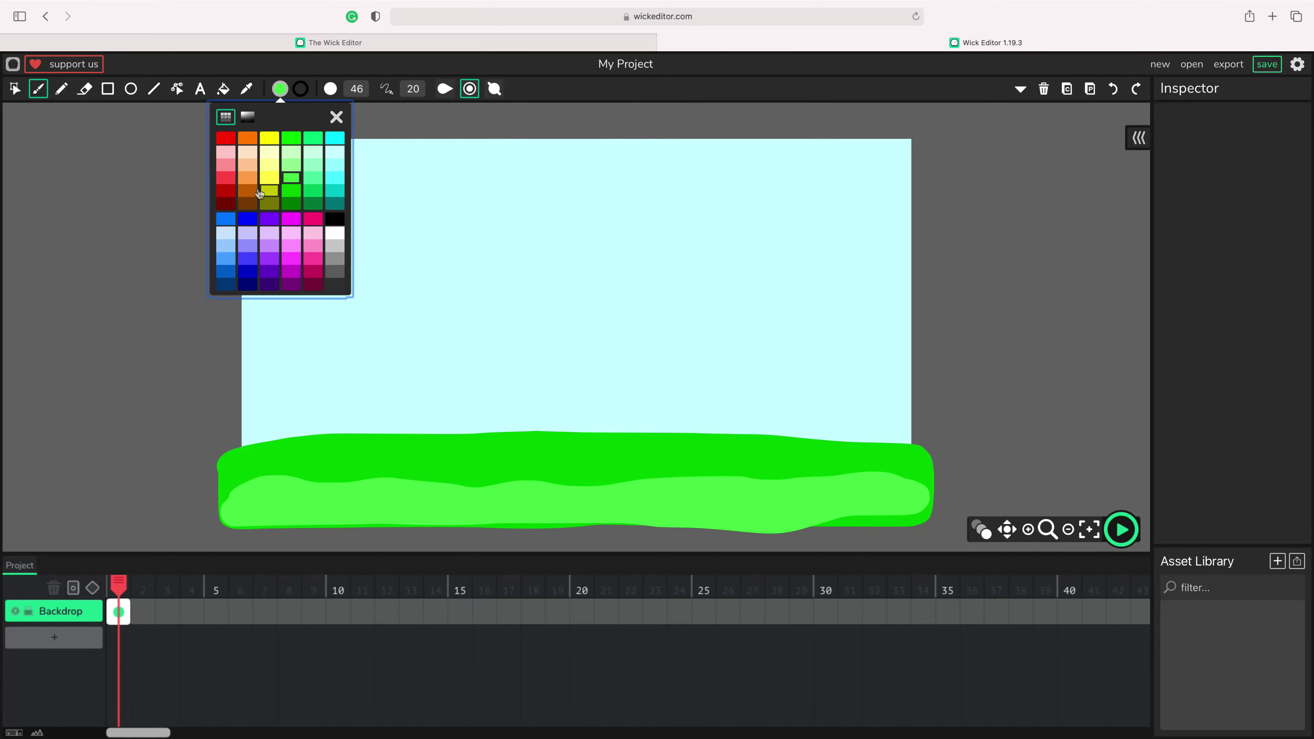
left_click(248, 117)
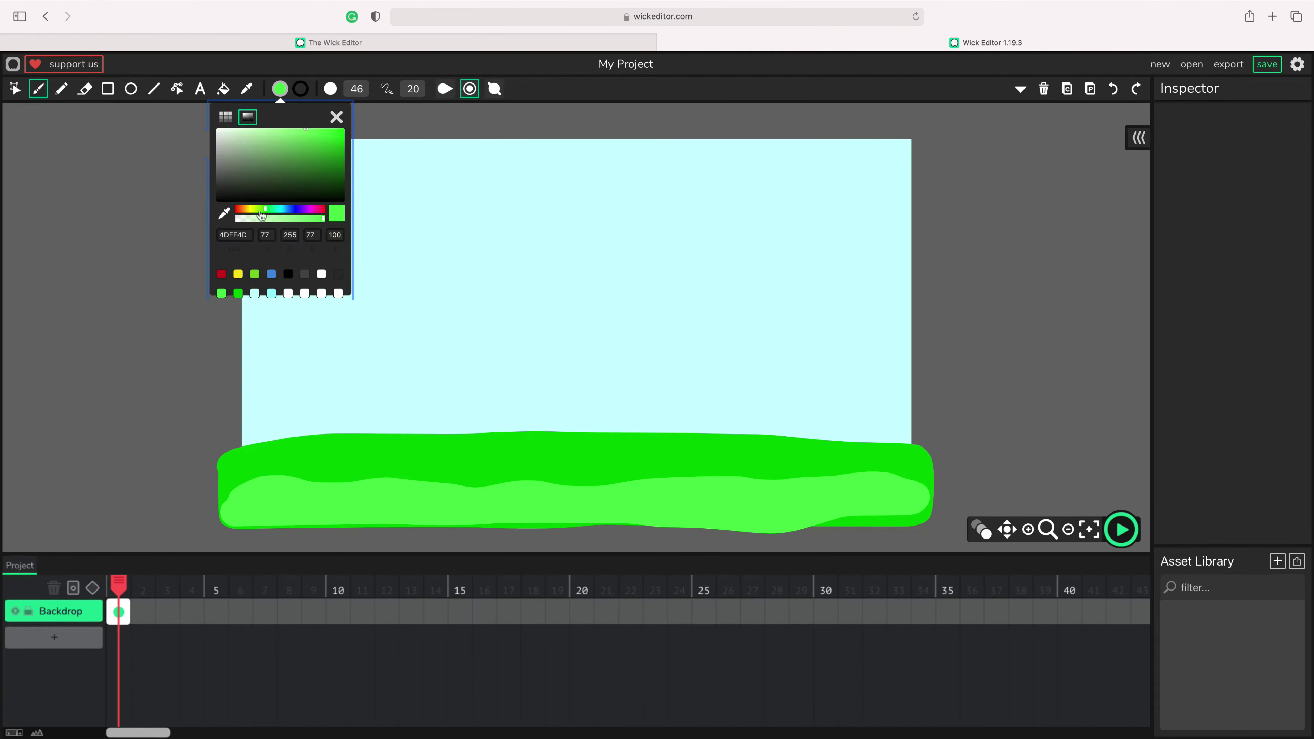
left_click(246, 209)
left_click_drag(306, 156, 304, 159)
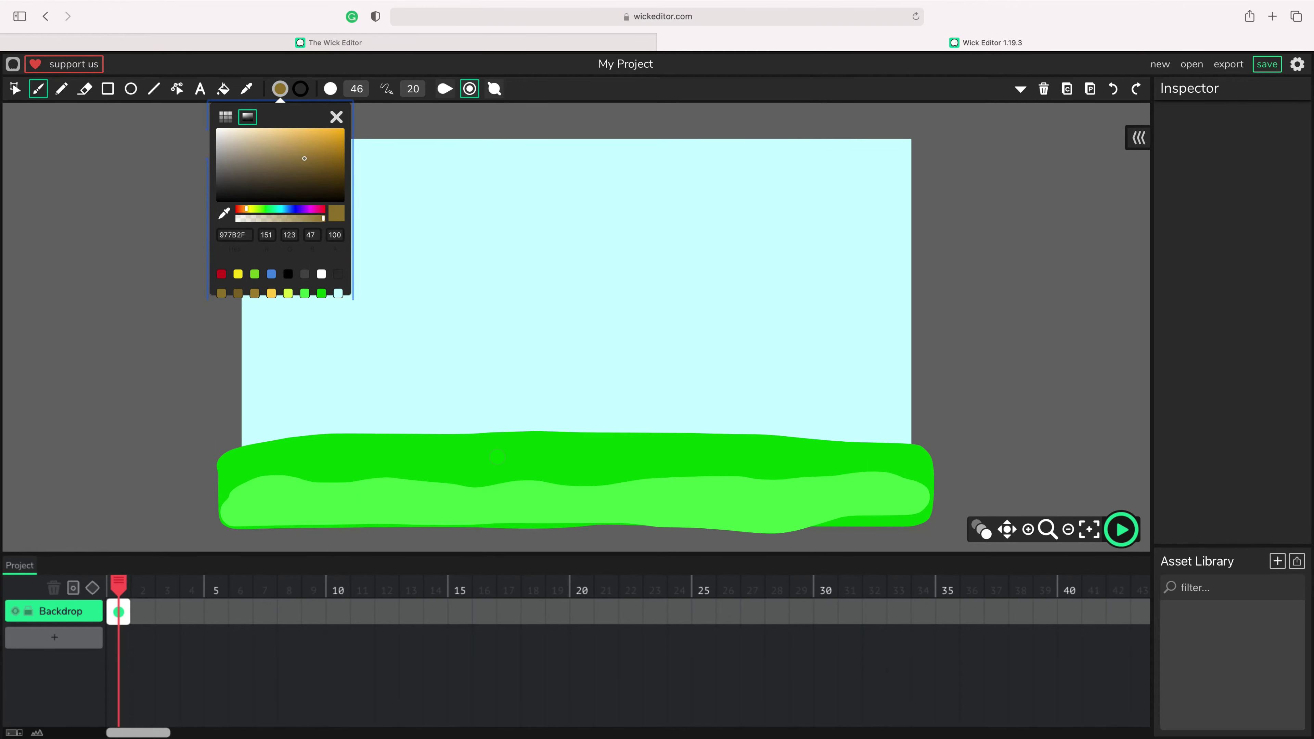
mouse_move(489, 478)
left_mouse_down()
mouse_move(595, 478)
mouse_move(502, 467)
mouse_move(576, 478)
mouse_move(538, 477)
left_mouse_up()
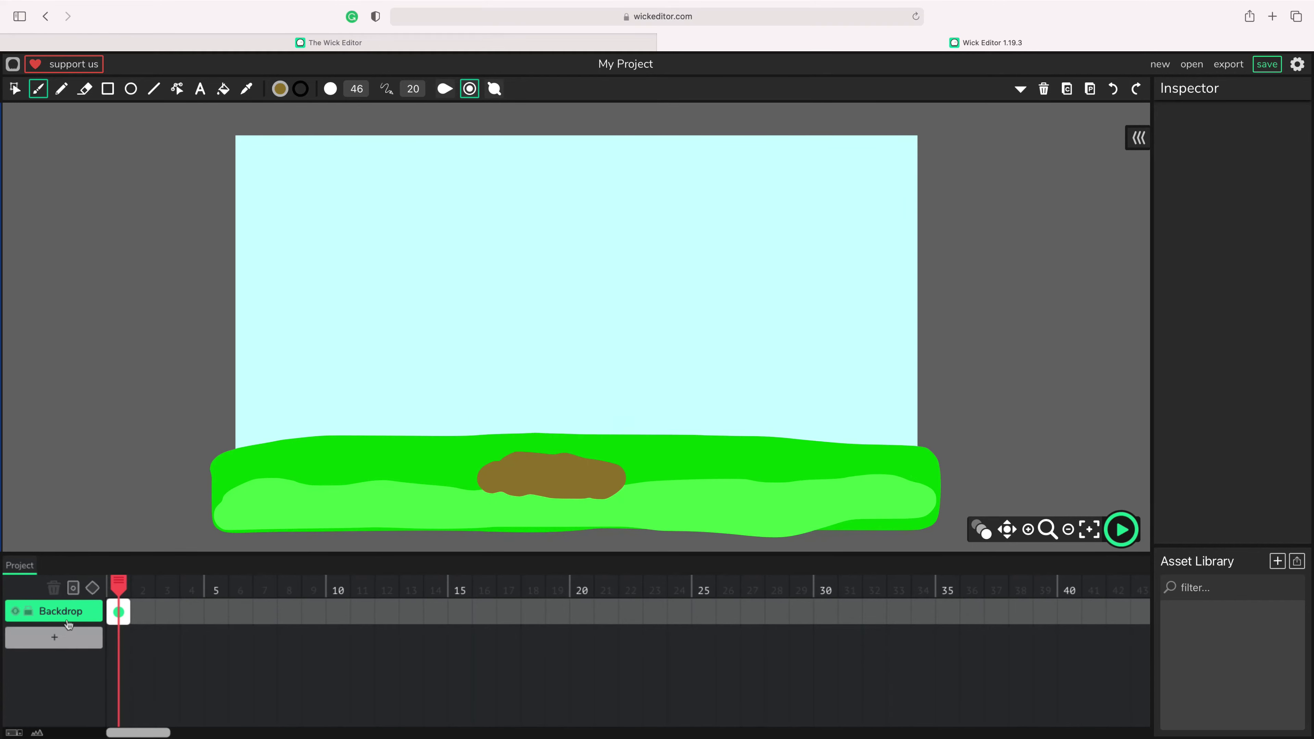
Step: Add a new layer, place it above Backdrop, and activate the Ellipse tool for it
left_click(64, 637)
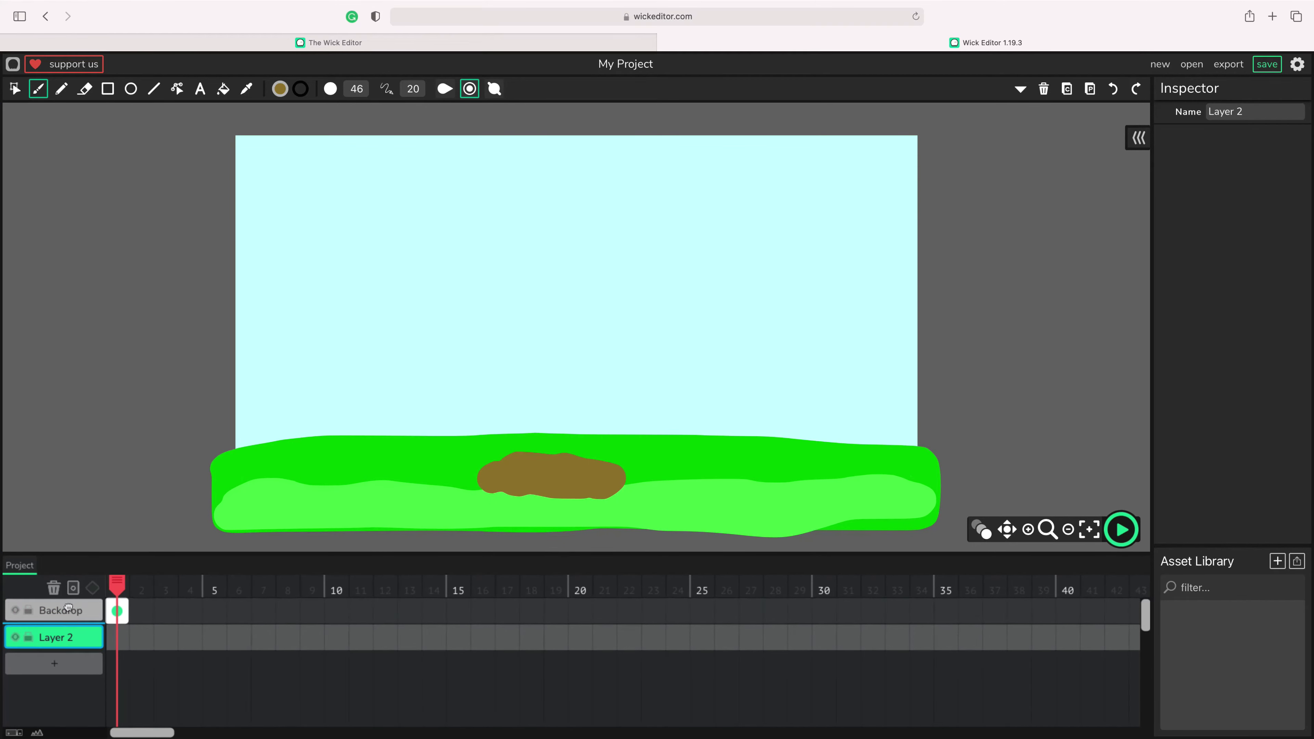
left_click_drag(67, 637, 87, 608)
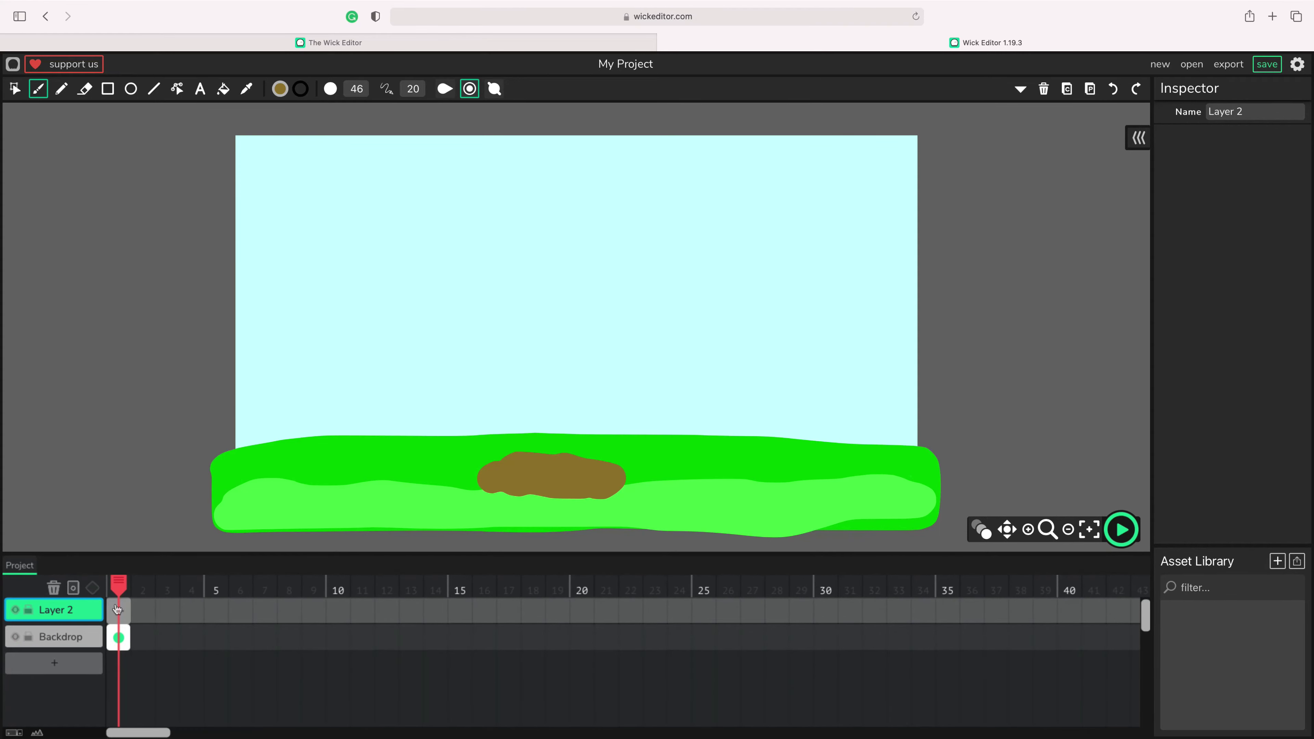
left_click(133, 95)
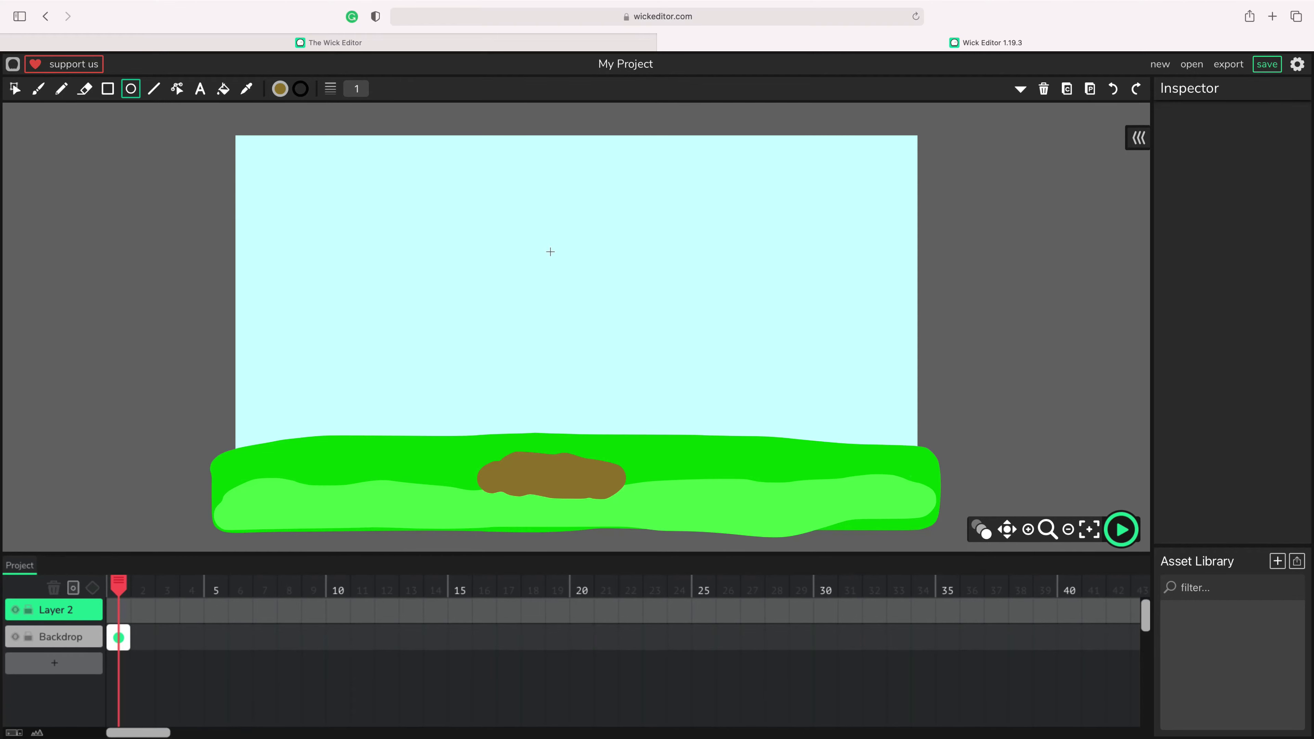
scroll(544, 254, "down", 1)
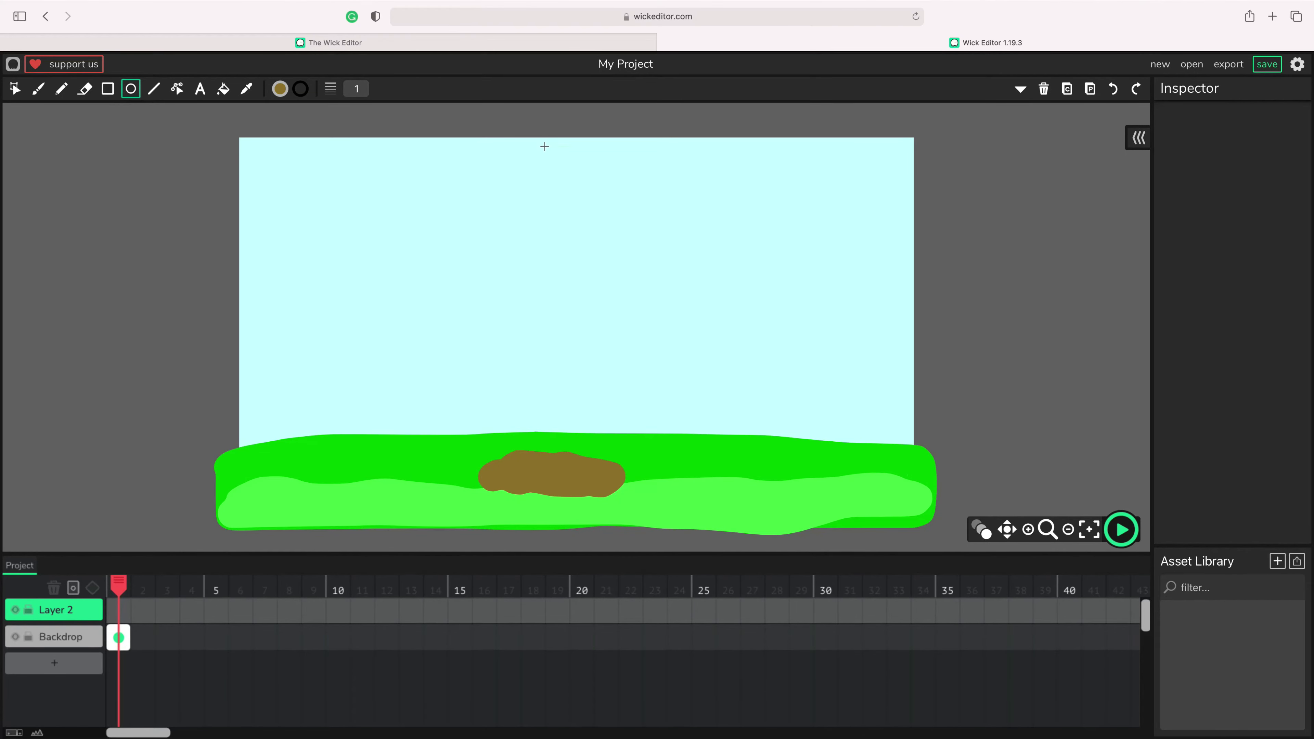
left_click_drag(552, 198, 543, 217)
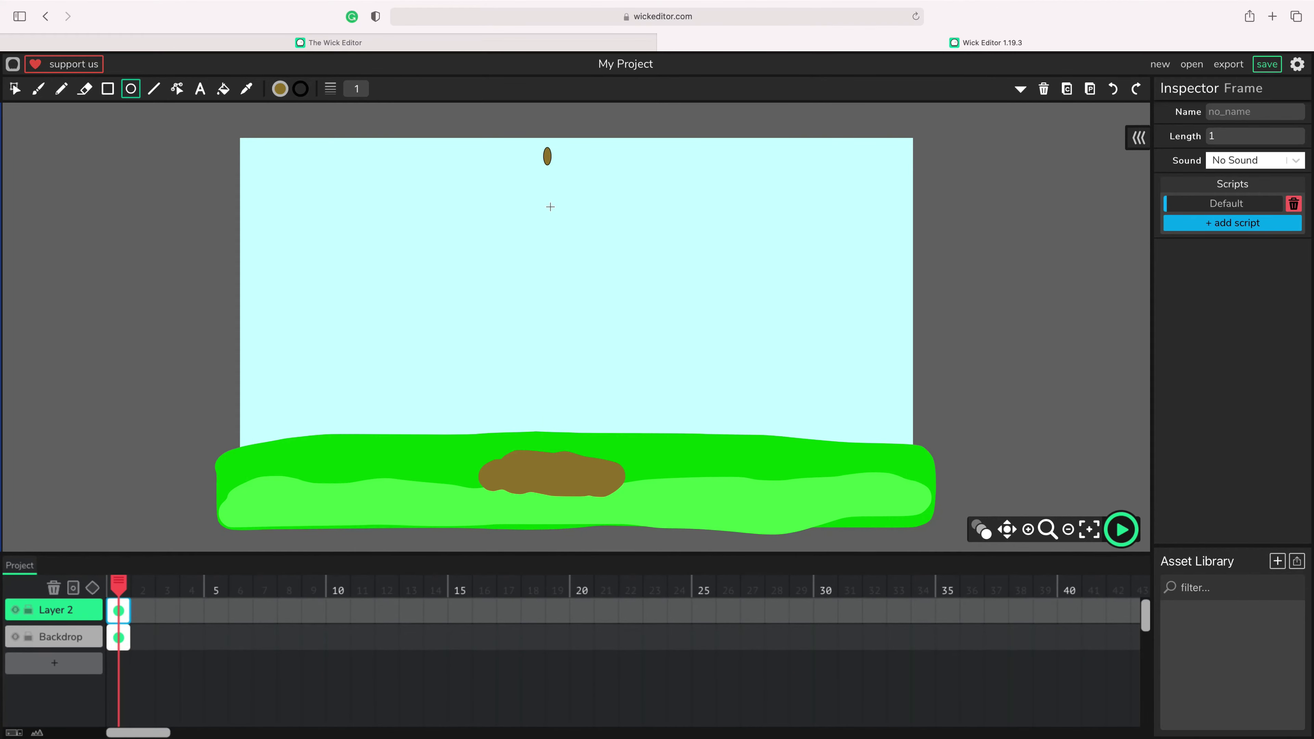
key("ctrl+z")
Step: Set the ellipse's stroke width to 0 and its fill colour to the more reddish brown 97692F
left_click(300, 88)
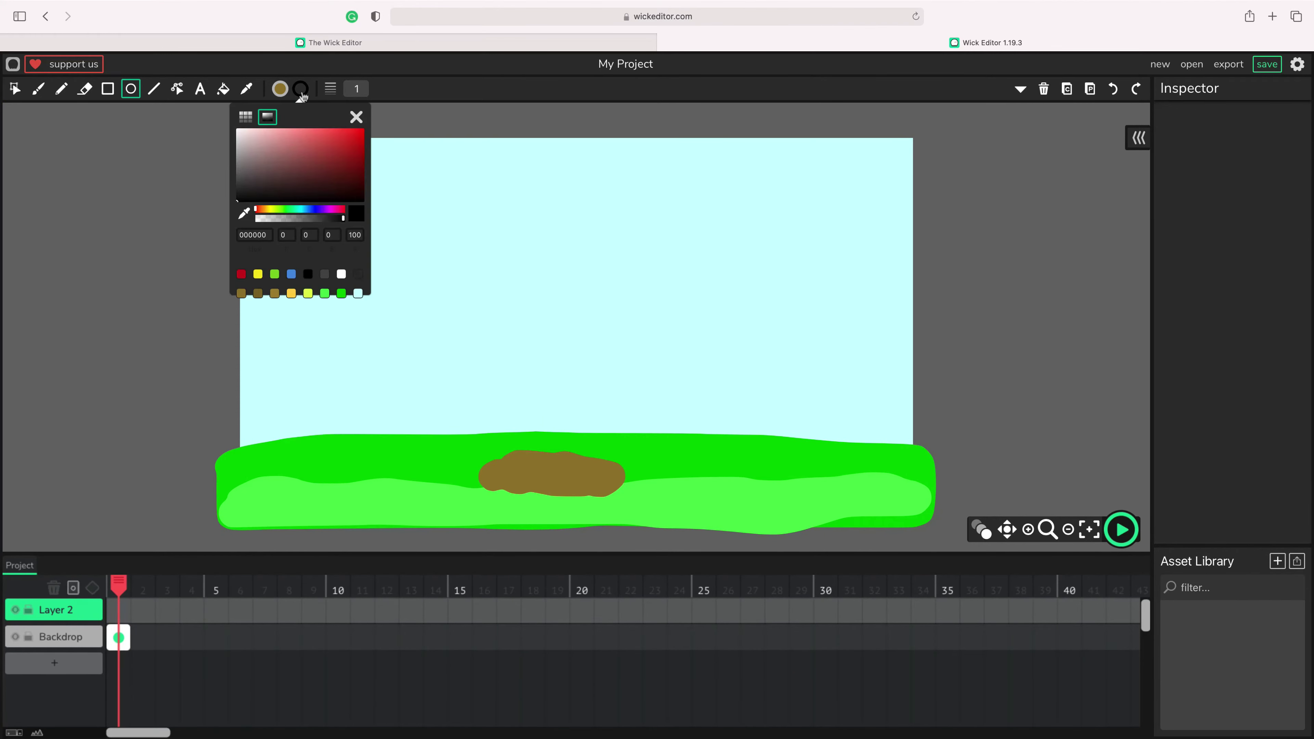
left_click(356, 92)
left_click(359, 89)
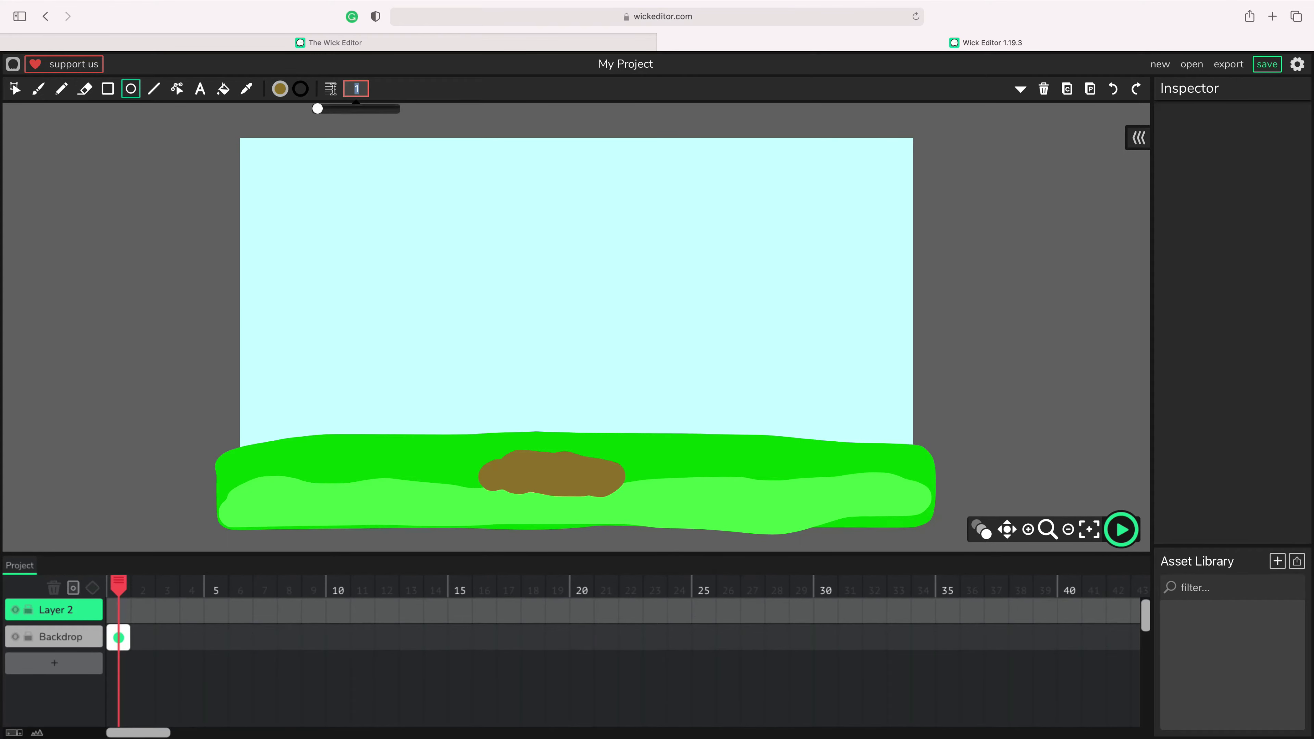
left_click_drag(319, 111, 314, 107)
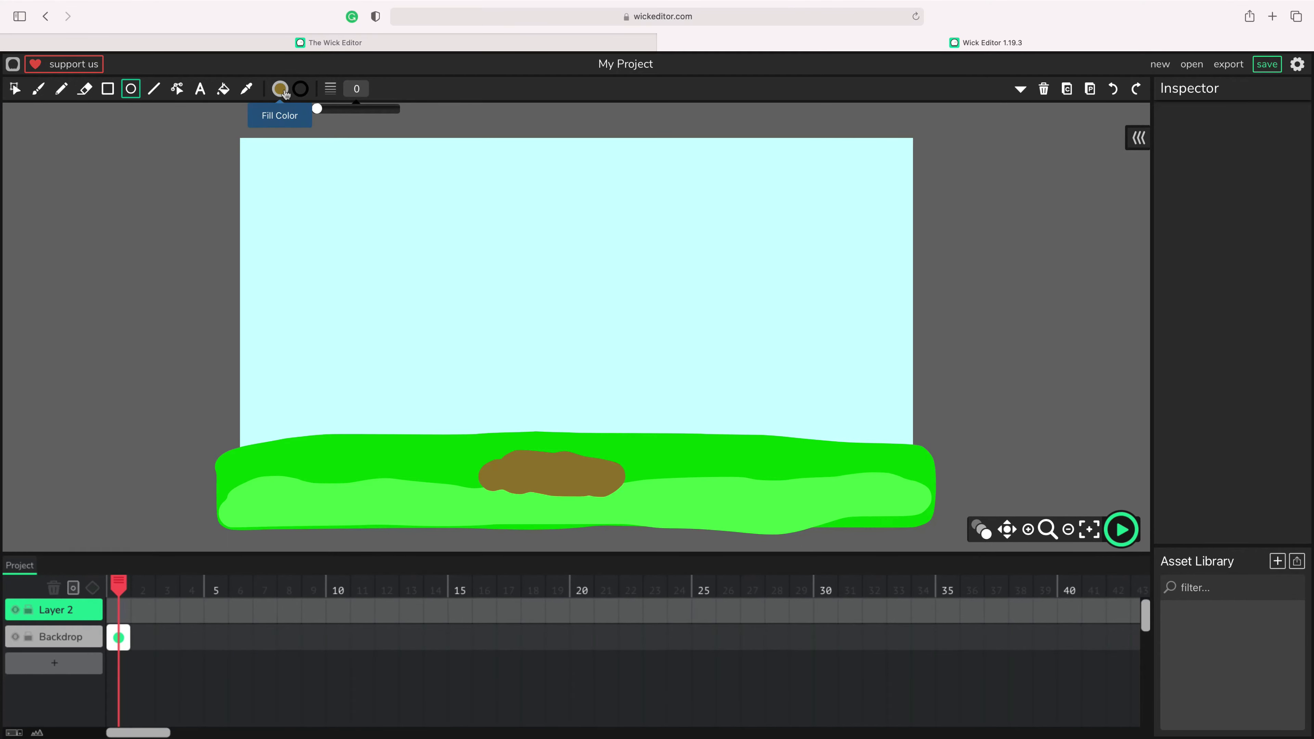
left_click(280, 89)
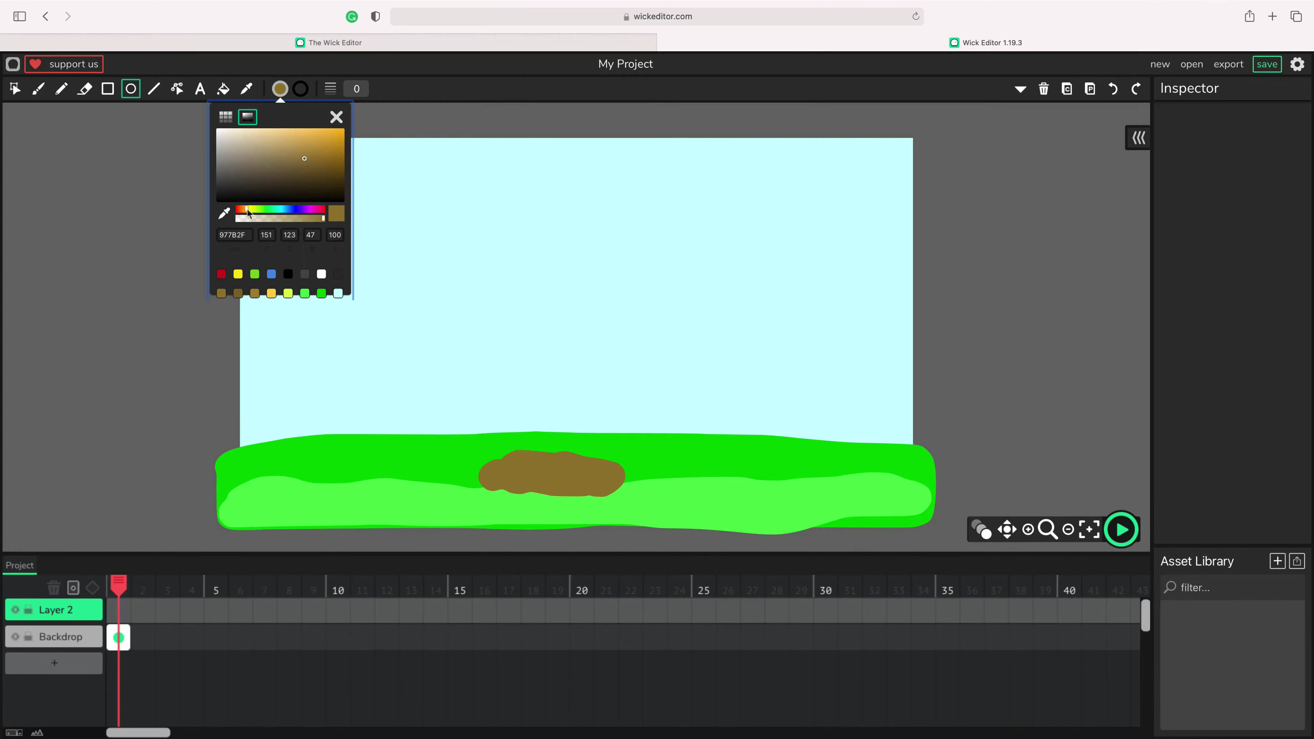
left_click_drag(251, 214, 245, 210)
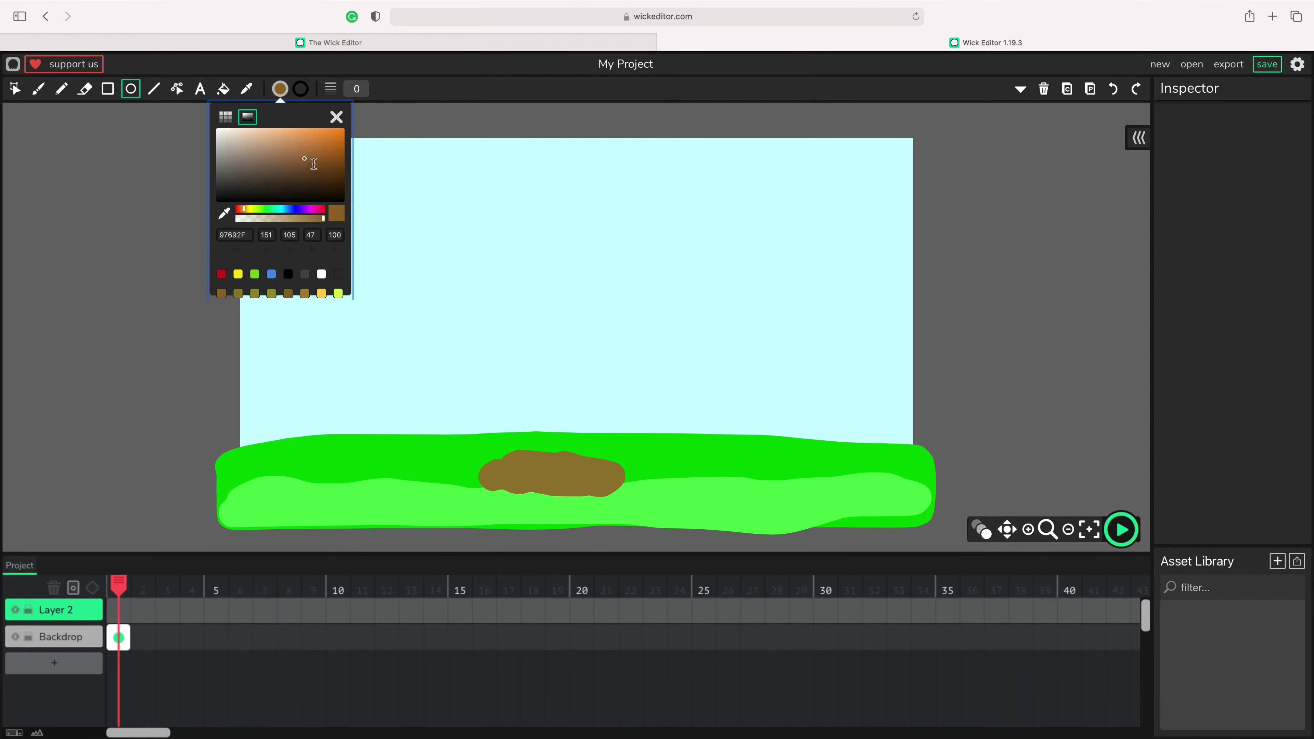
left_click(535, 233)
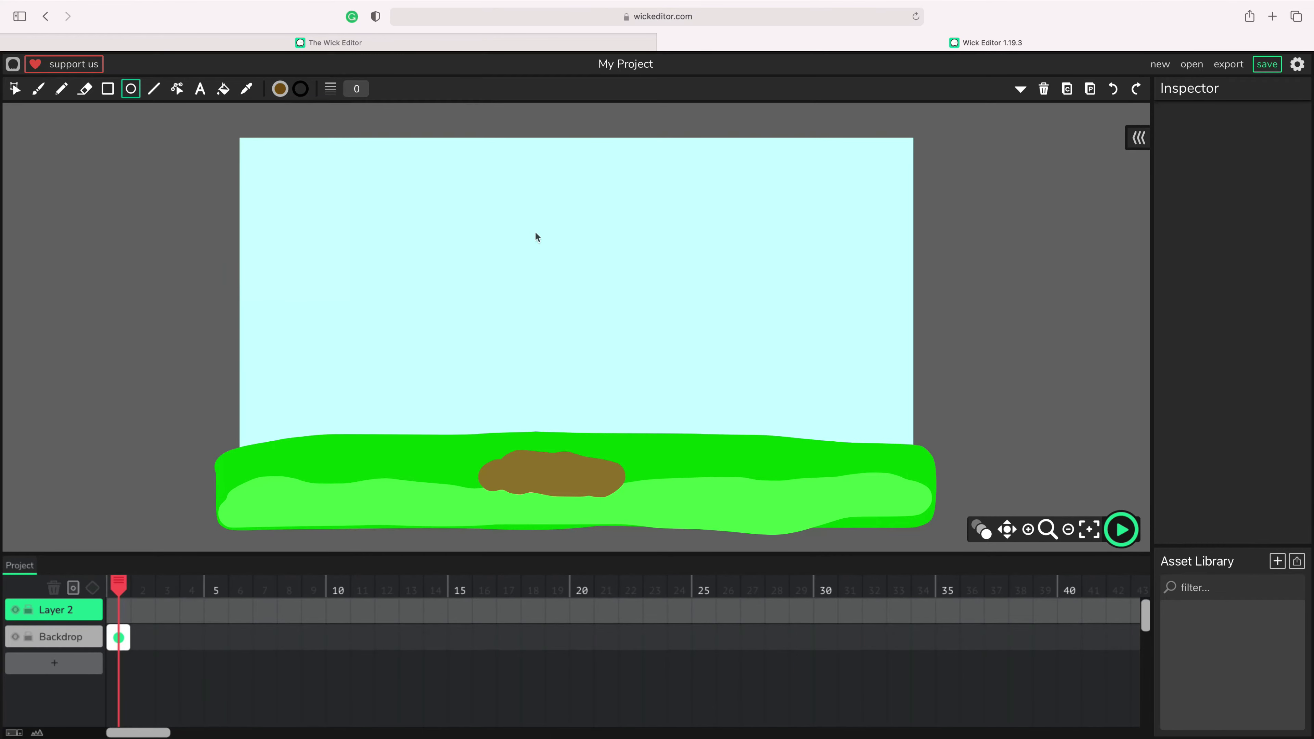
Step: Create Layer 2's first frame and draw a small upright ellipse about 26 by 43 high in the middle of the sky
left_click(119, 610)
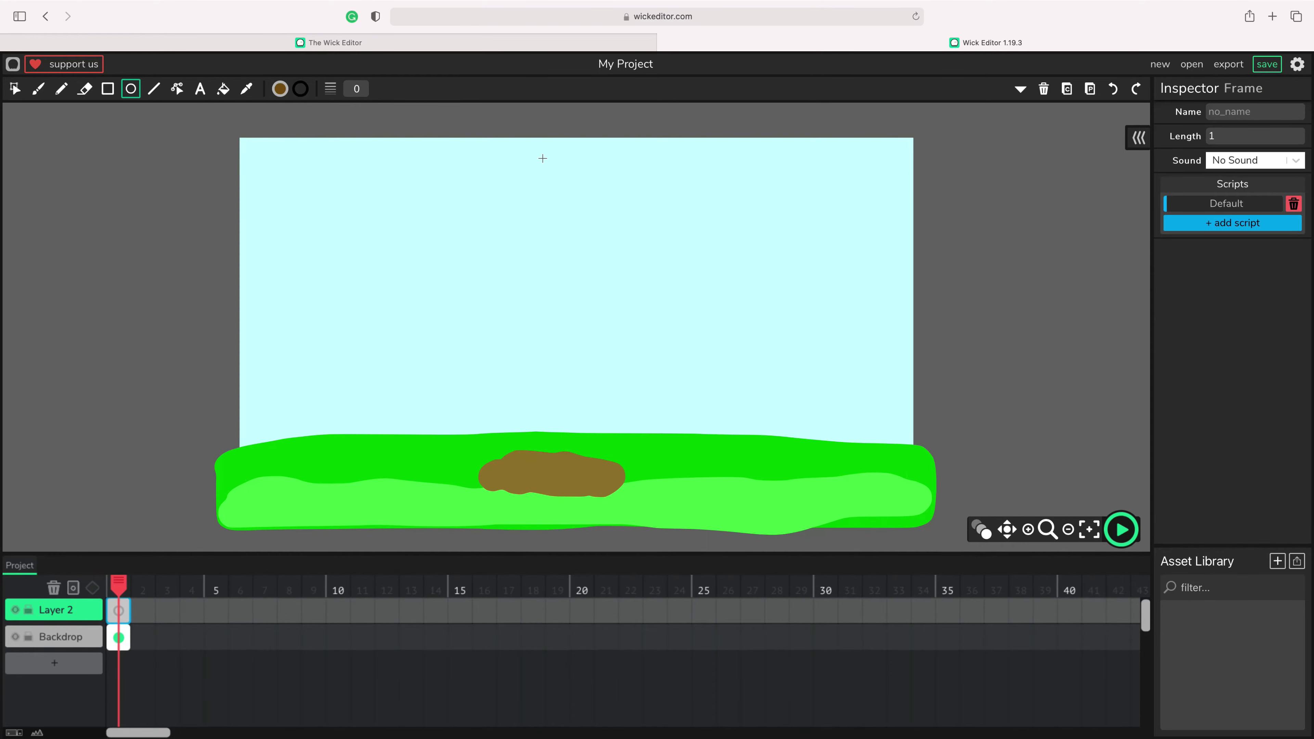
left_click_drag(543, 159, 555, 181)
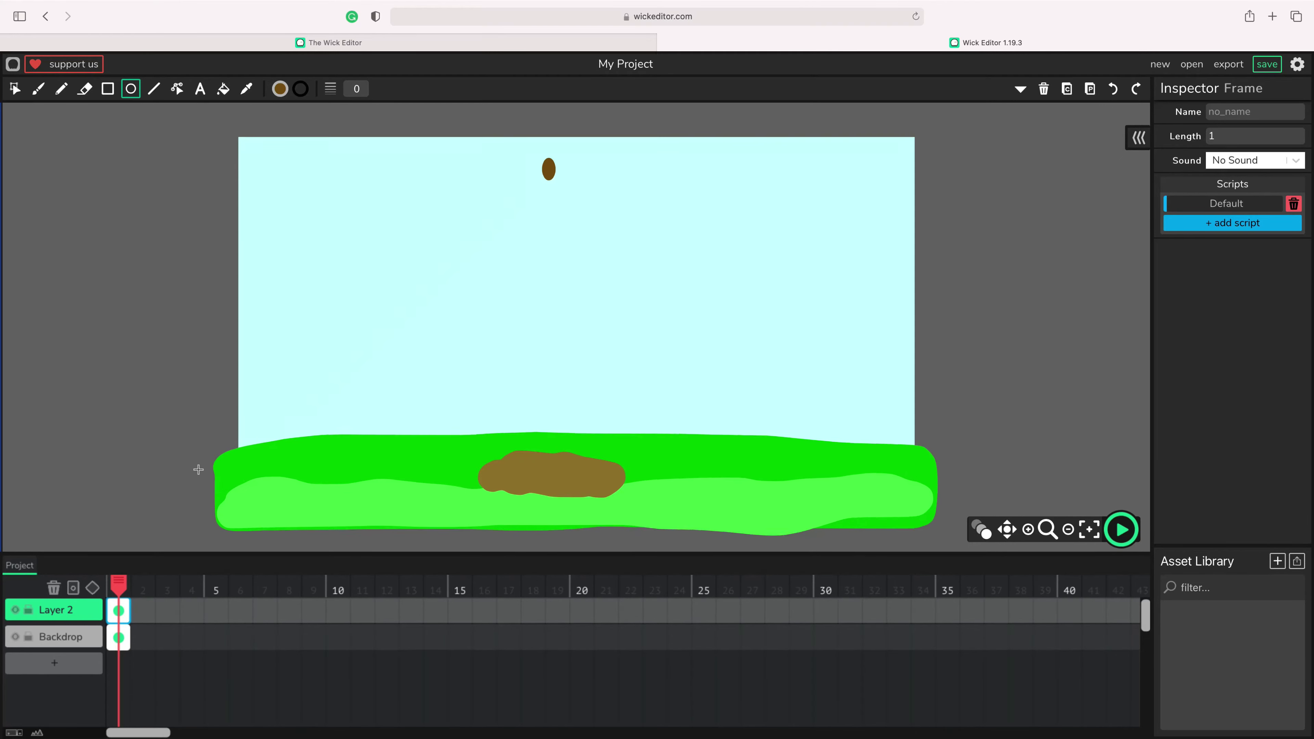
left_click(14, 88)
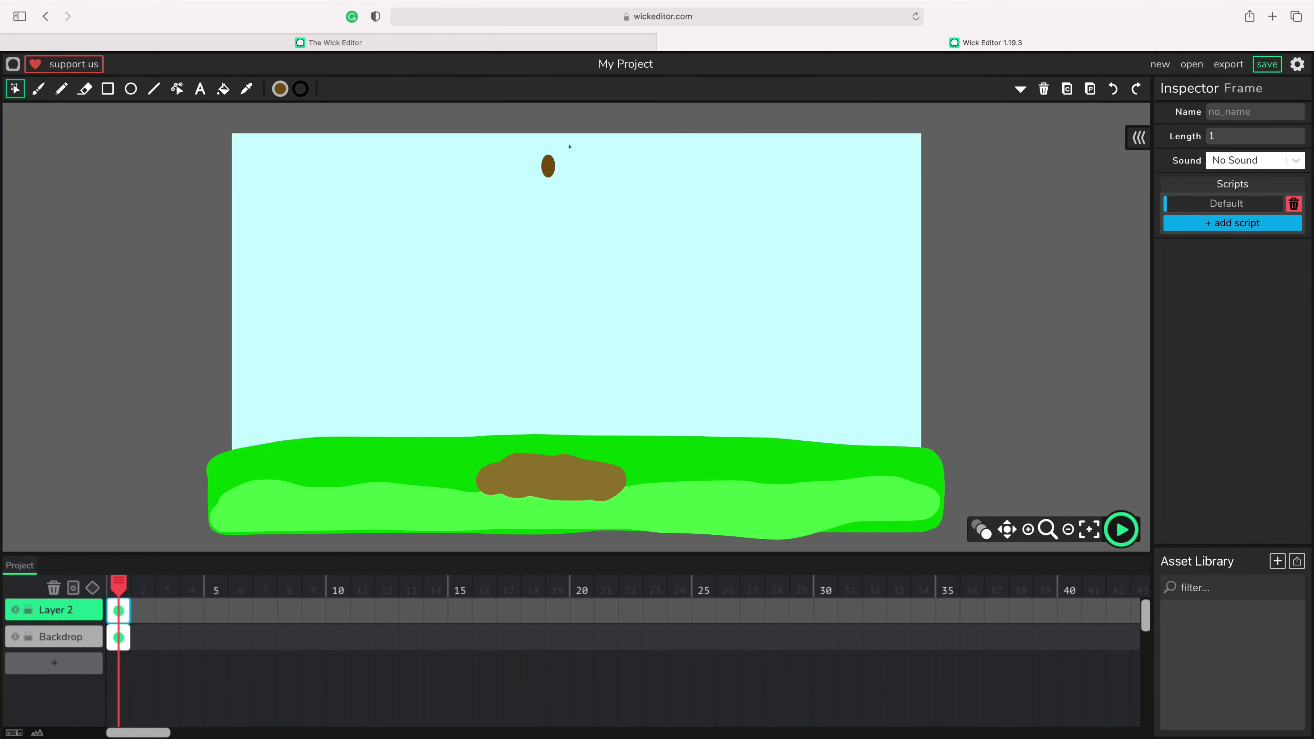
left_click(541, 163)
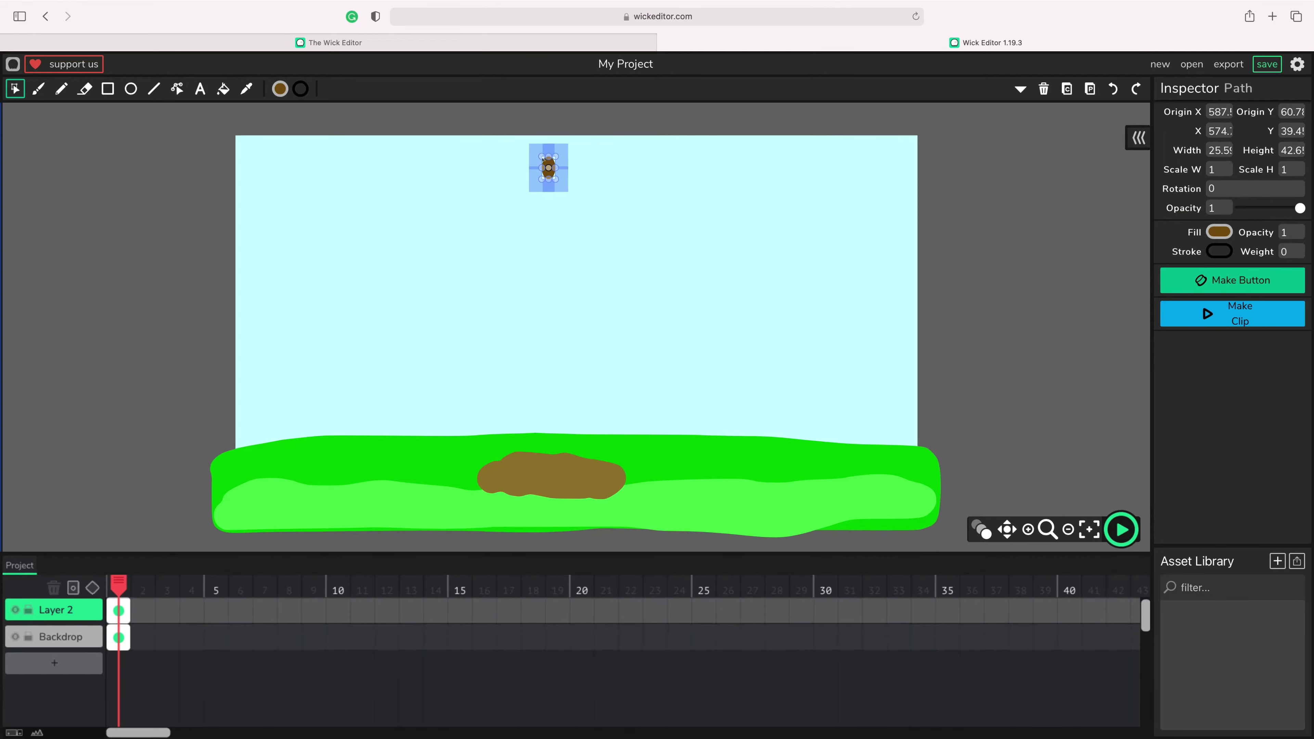
left_click_drag(539, 161, 552, 155)
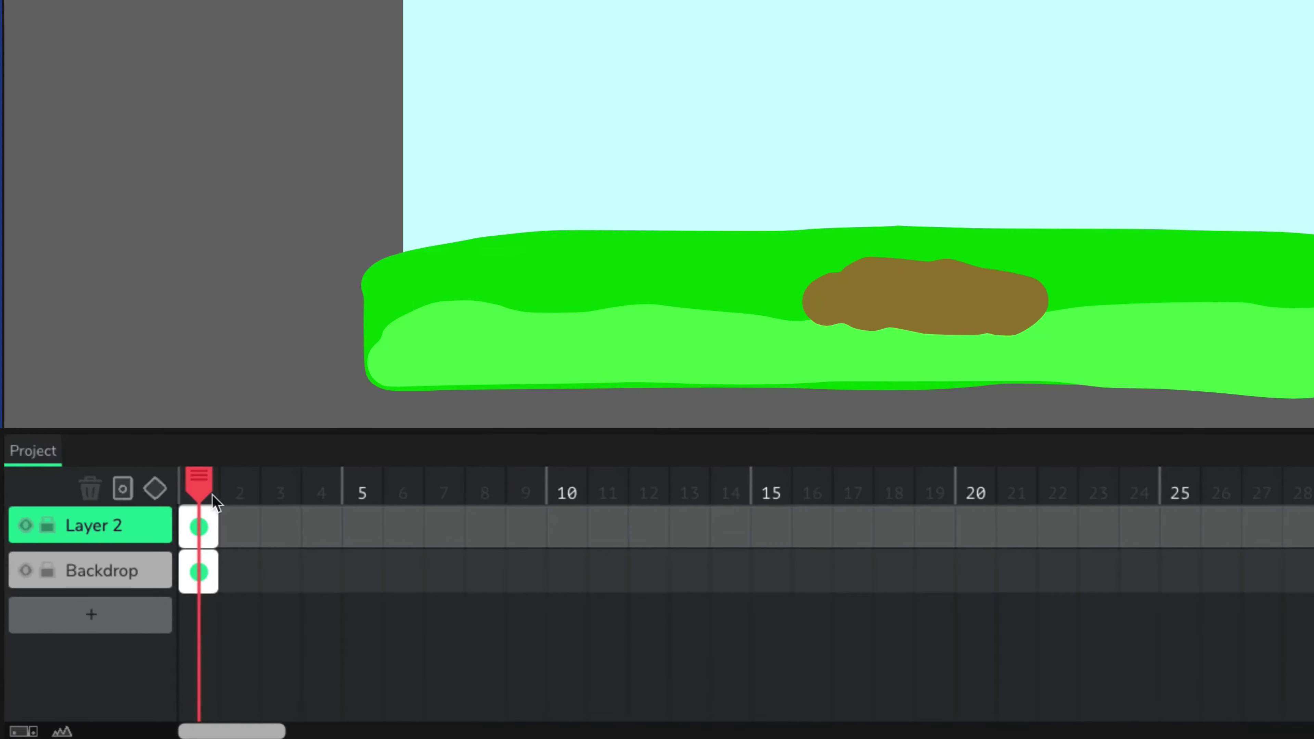
Step: Extend Layer 2's first frame to frame 24 and add tween keyframes at frames 1 and 24
left_click(200, 526)
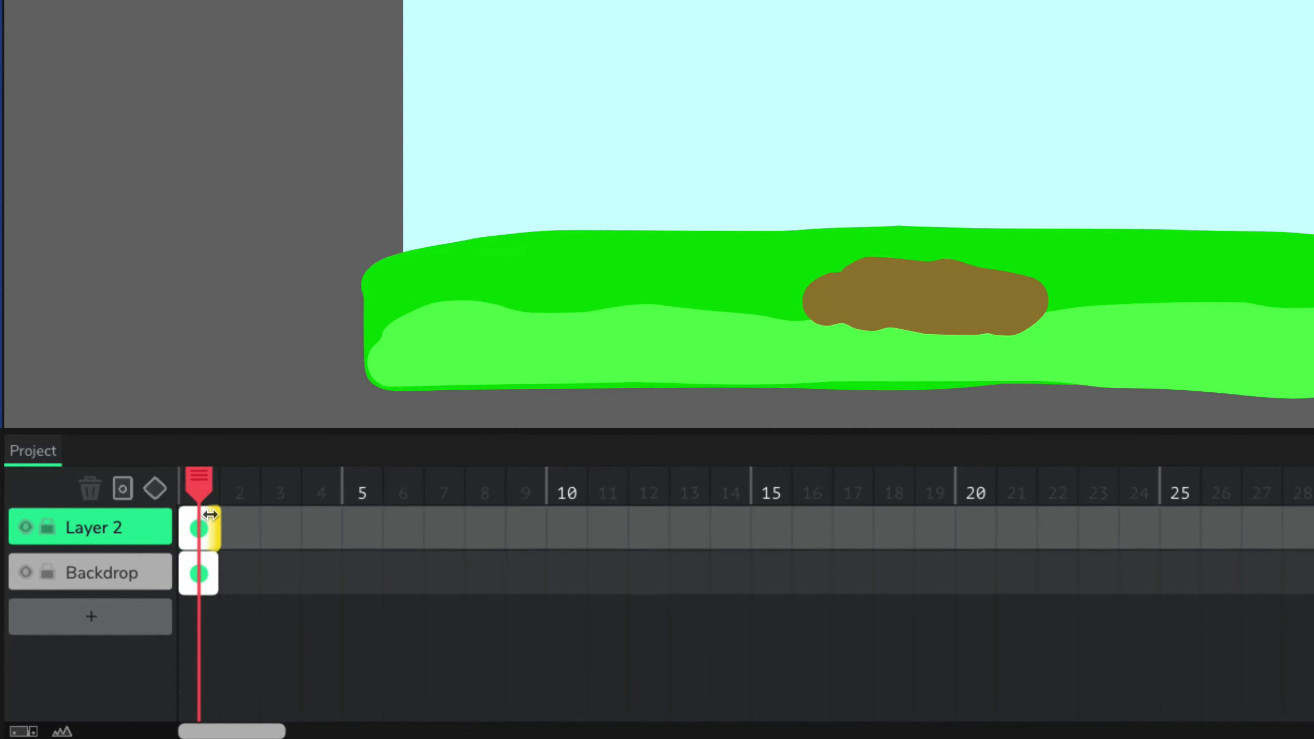
left_click(161, 500)
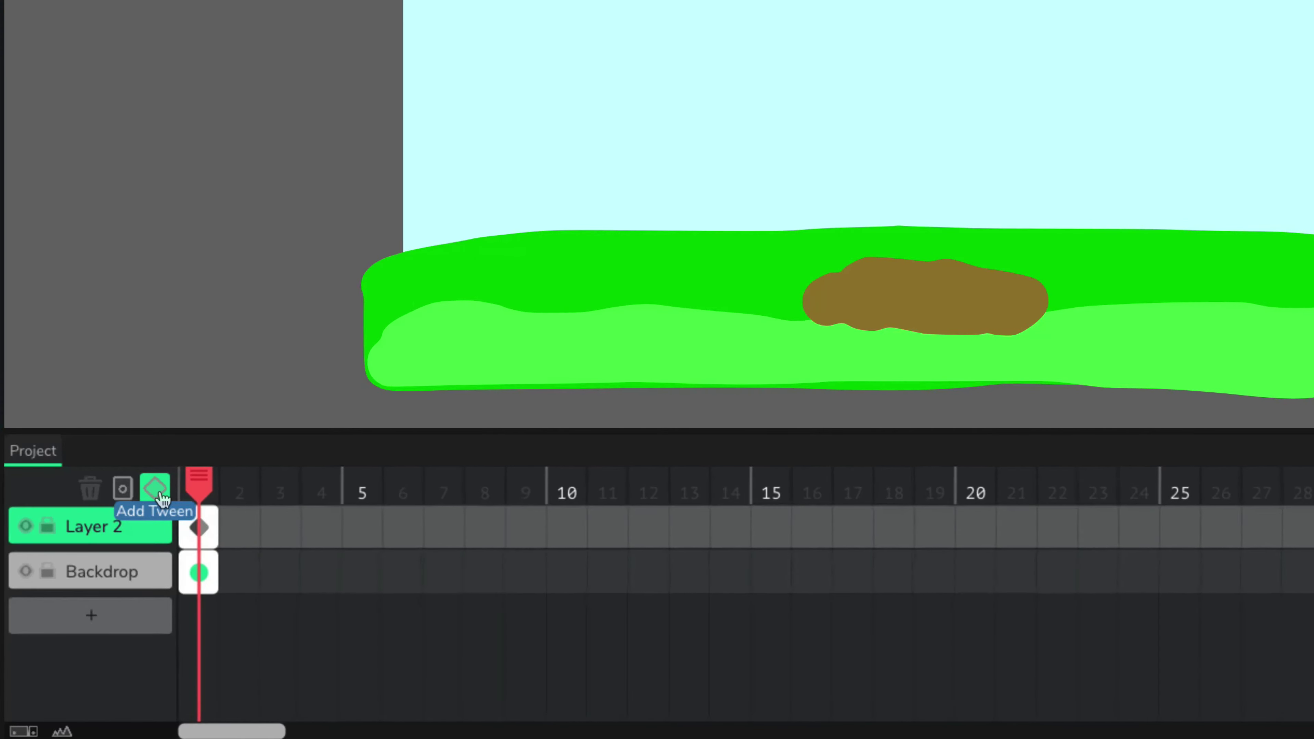
mouse_move(213, 524)
left_mouse_down()
mouse_move(624, 514)
mouse_move(1152, 525)
left_mouse_up()
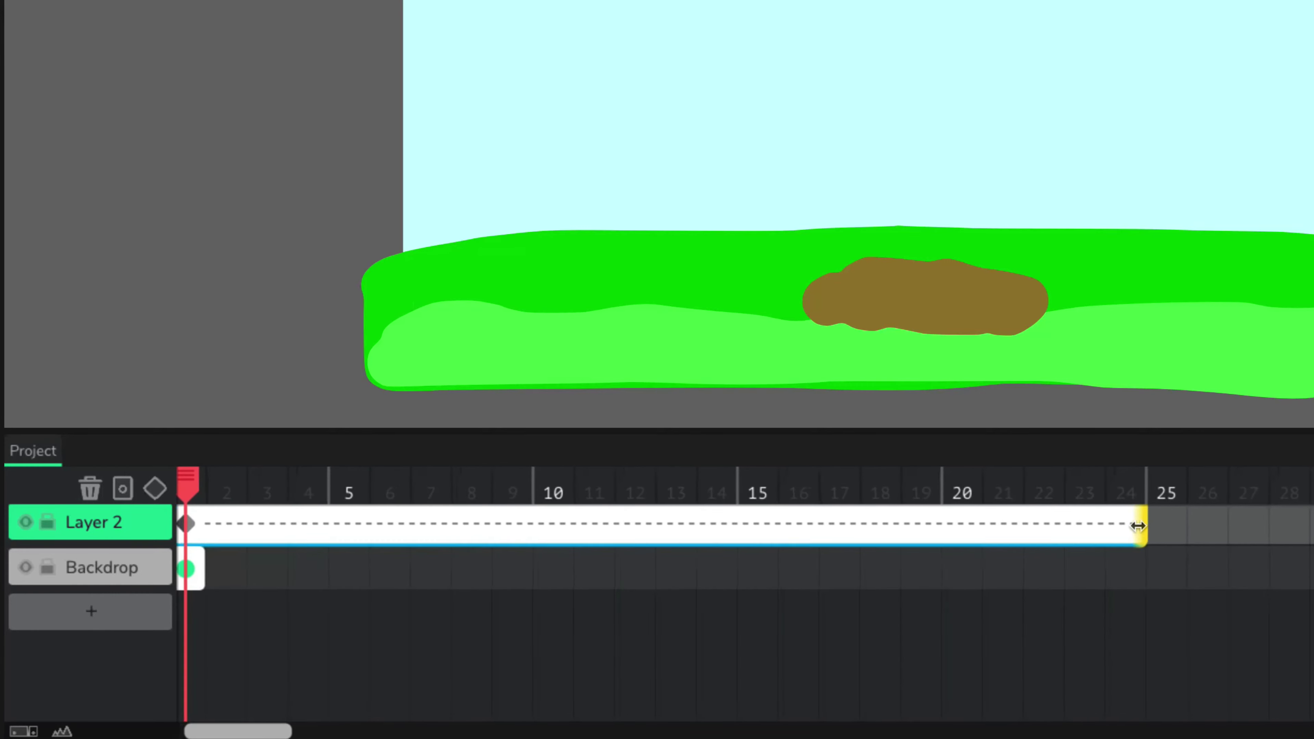
left_click(1131, 526)
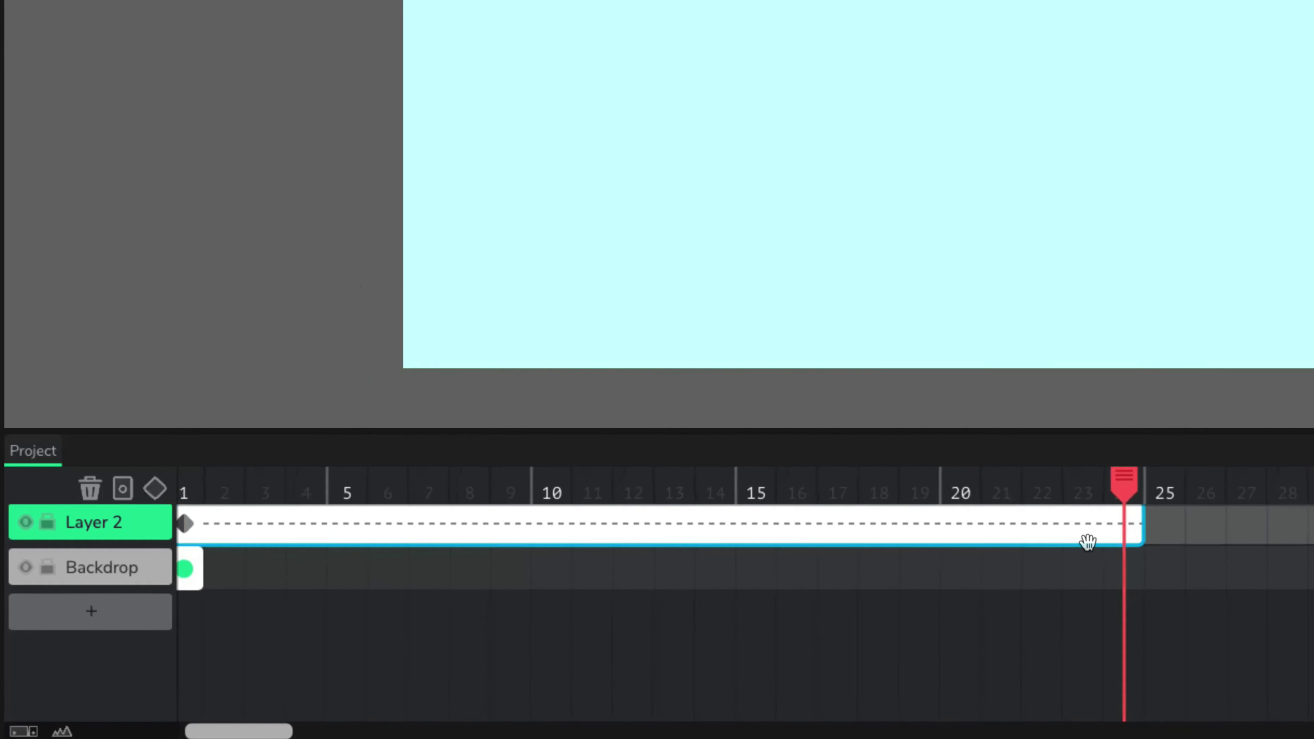
left_click(154, 492)
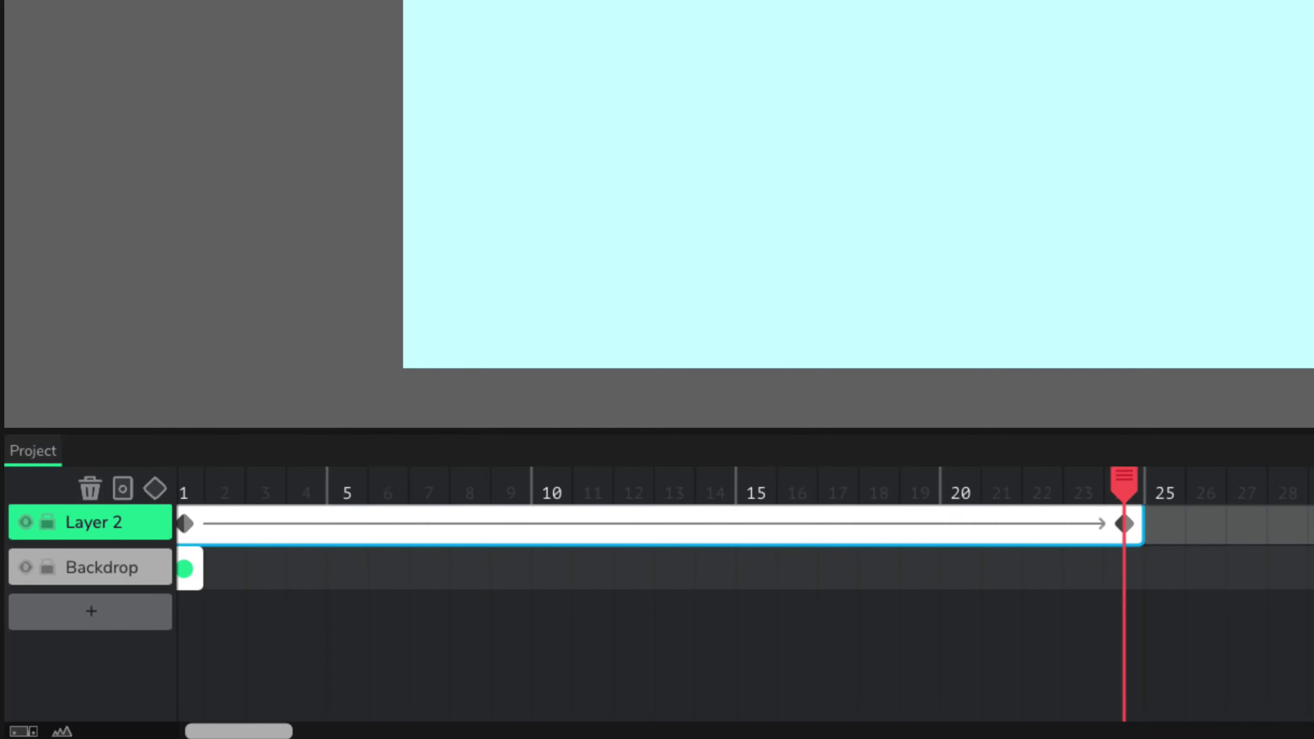
Step: Extend the Backdrop frame to frame 24 to match the tweened layer above it
scroll(233, 523, "up", 1)
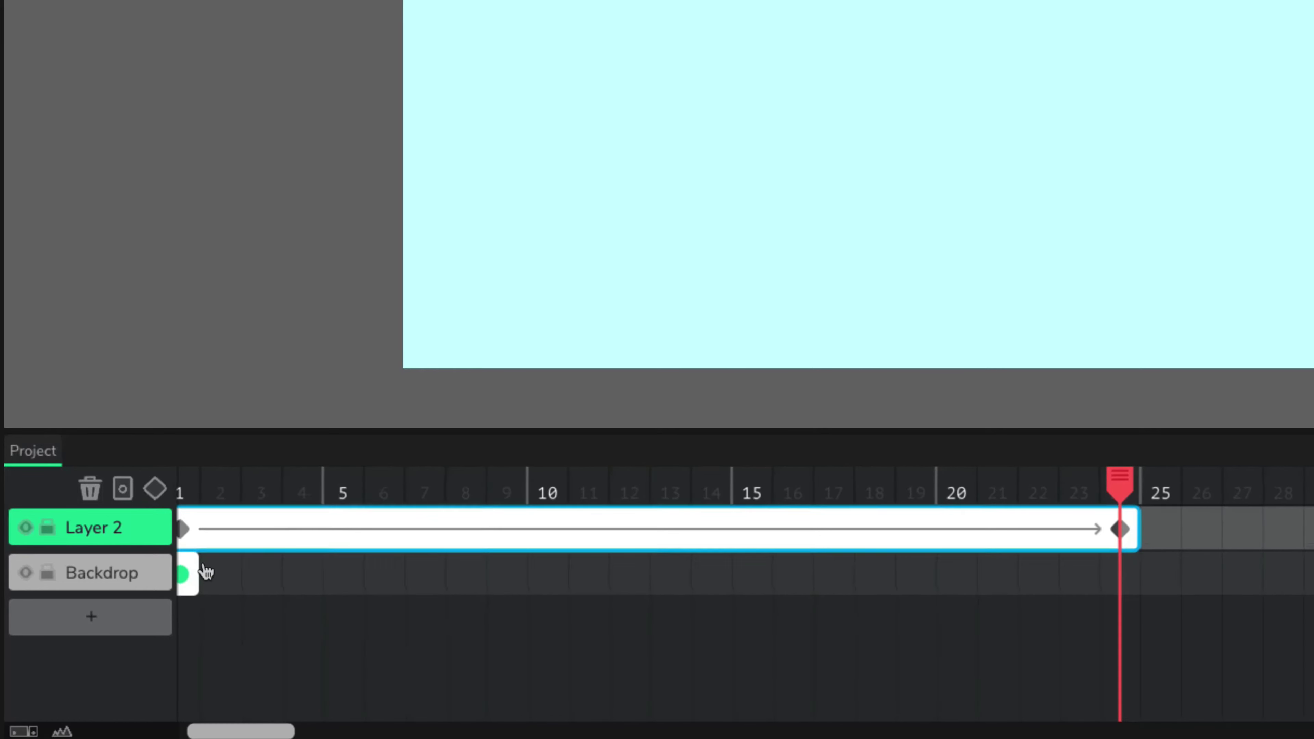
left_click_drag(185, 571, 1141, 579)
scroll(1129, 578, "down", 3)
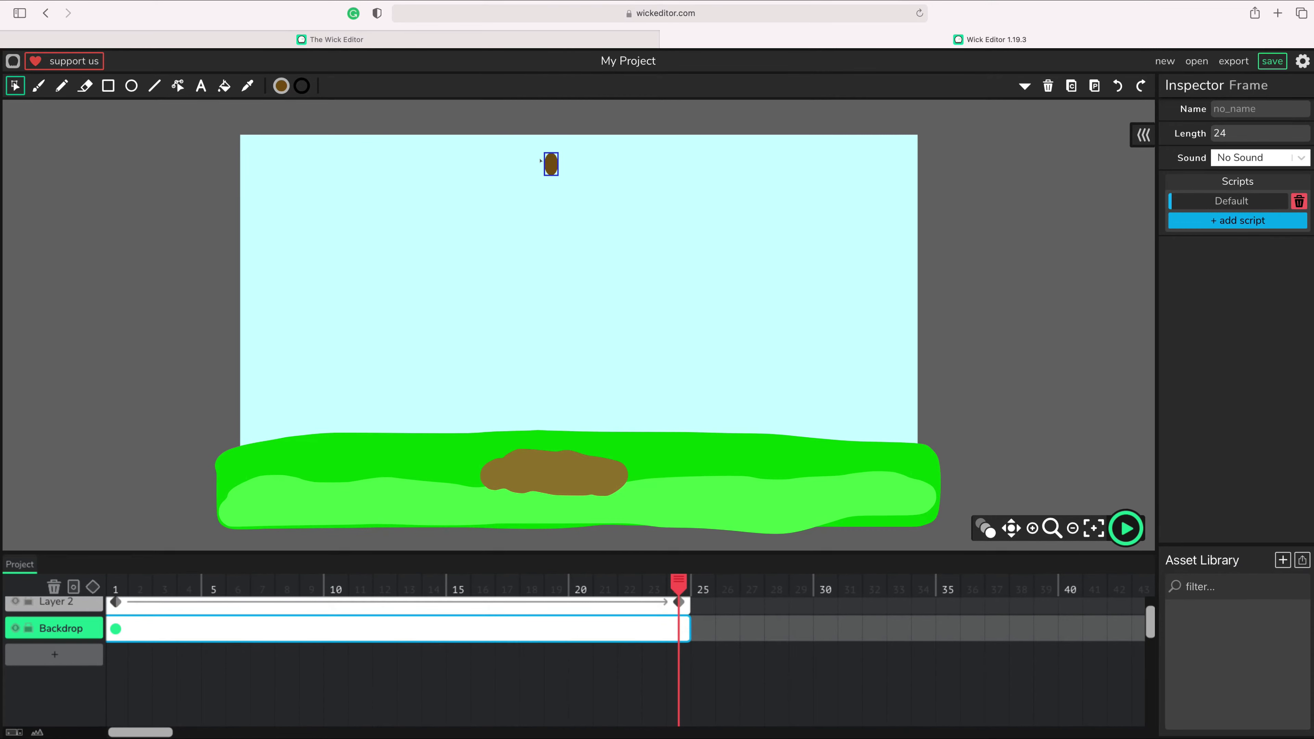
Step: At frame 24, move the brown oval straight down onto the dirt patch and scrub the timeline to preview the fall
left_click(543, 162)
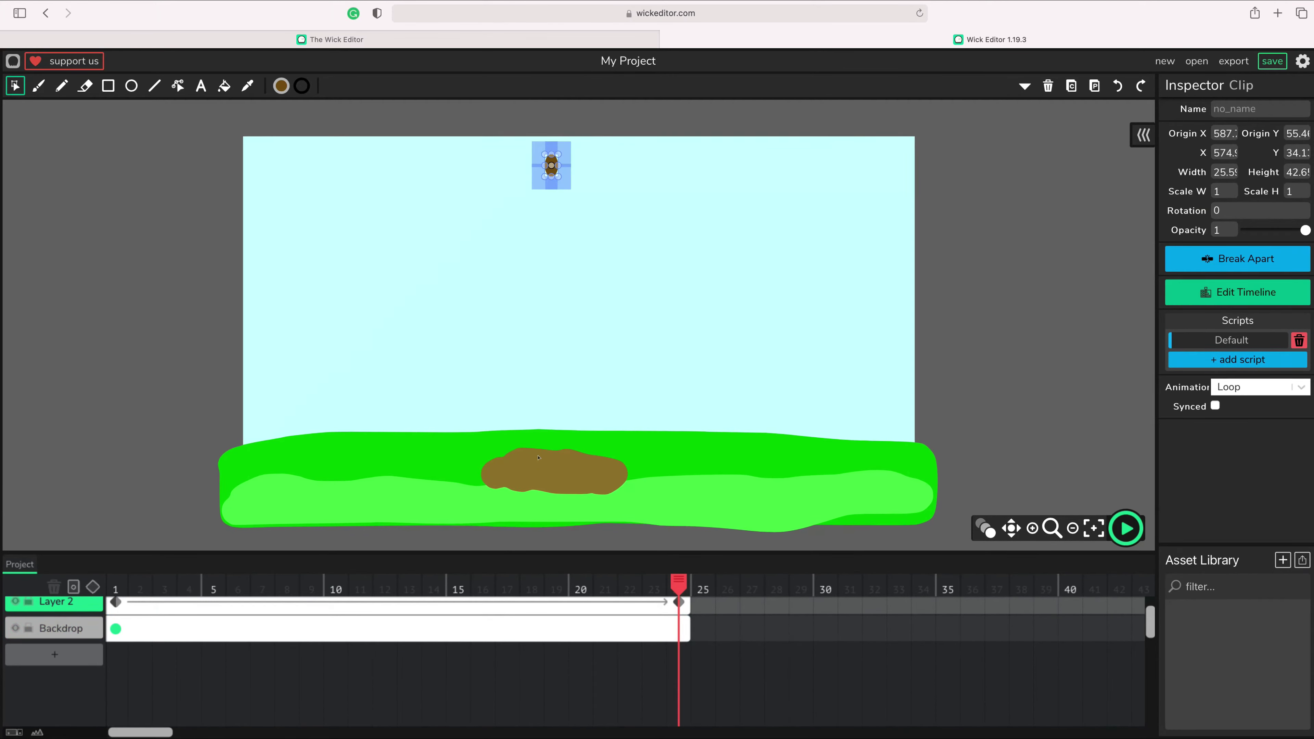
left_click_drag(551, 165, 550, 464)
scroll(570, 405, "up", 1)
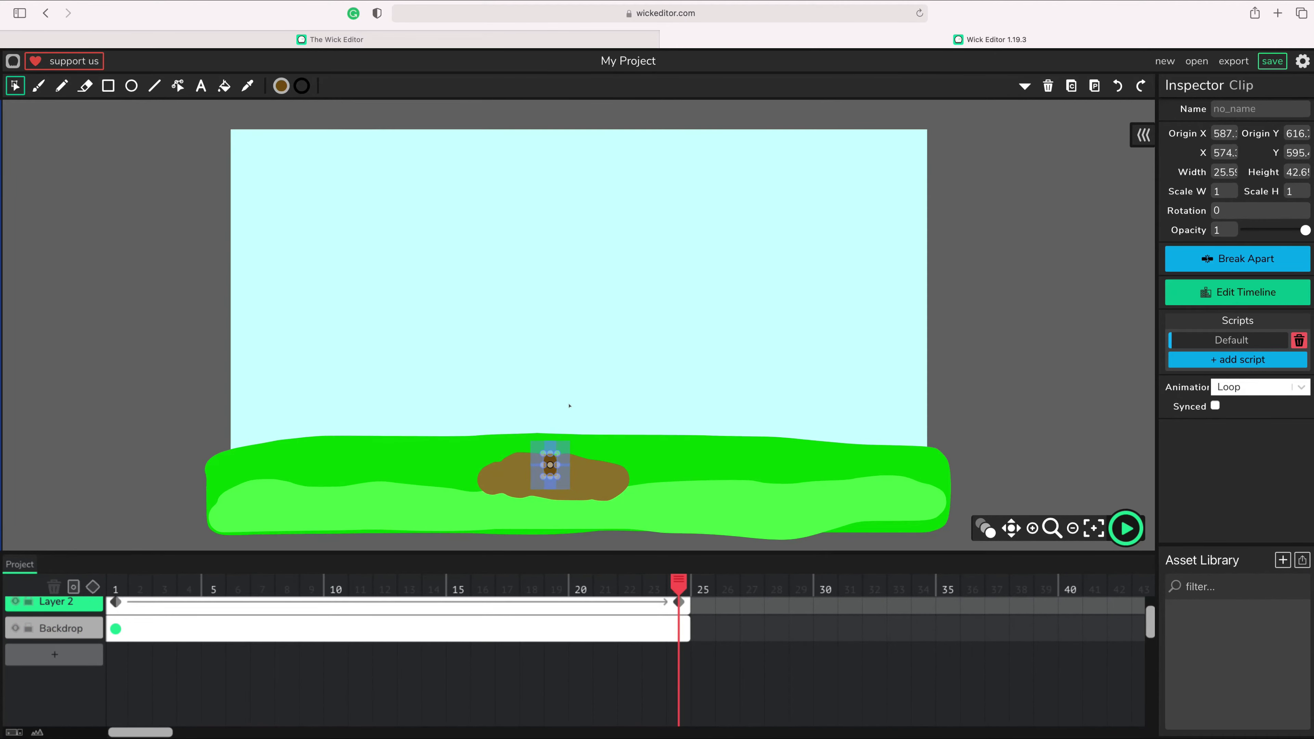
scroll(543, 541, "up", 1)
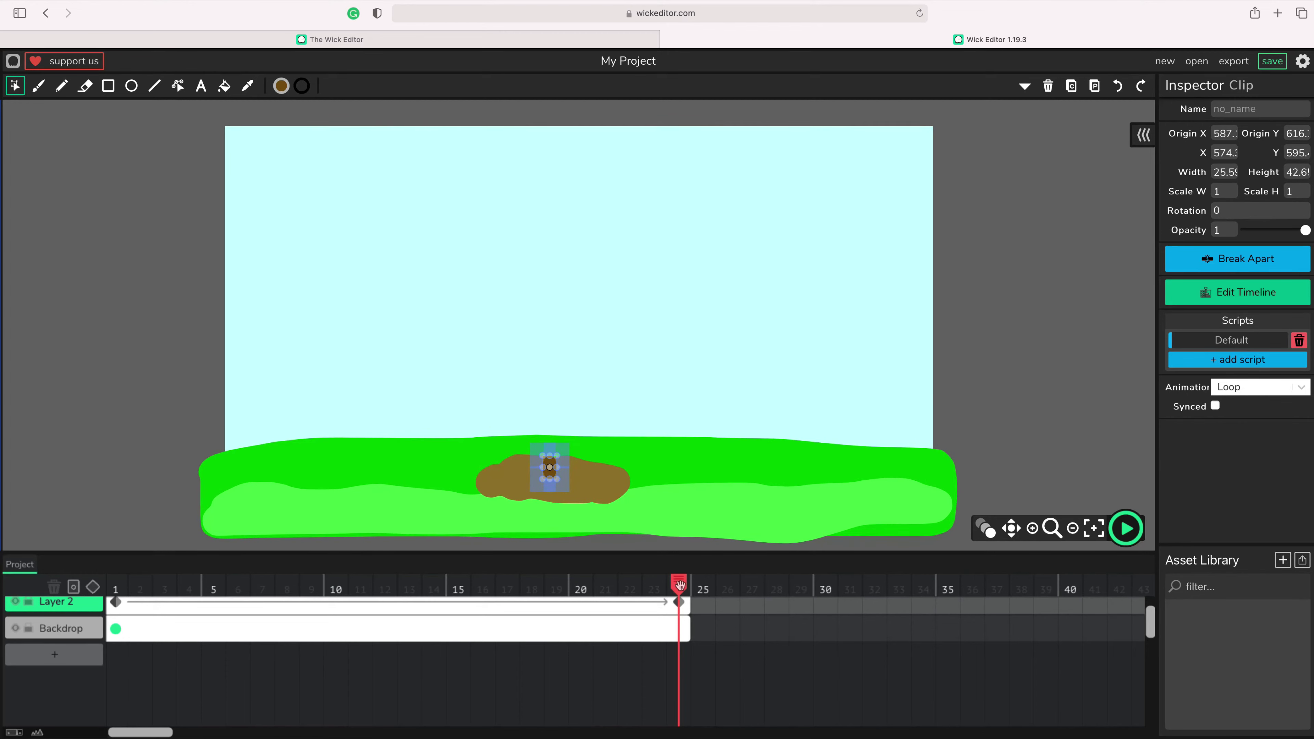
mouse_move(680, 584)
left_mouse_down()
mouse_move(118, 584)
mouse_move(461, 582)
mouse_move(653, 606)
mouse_move(633, 584)
mouse_move(117, 583)
mouse_move(676, 588)
left_mouse_up()
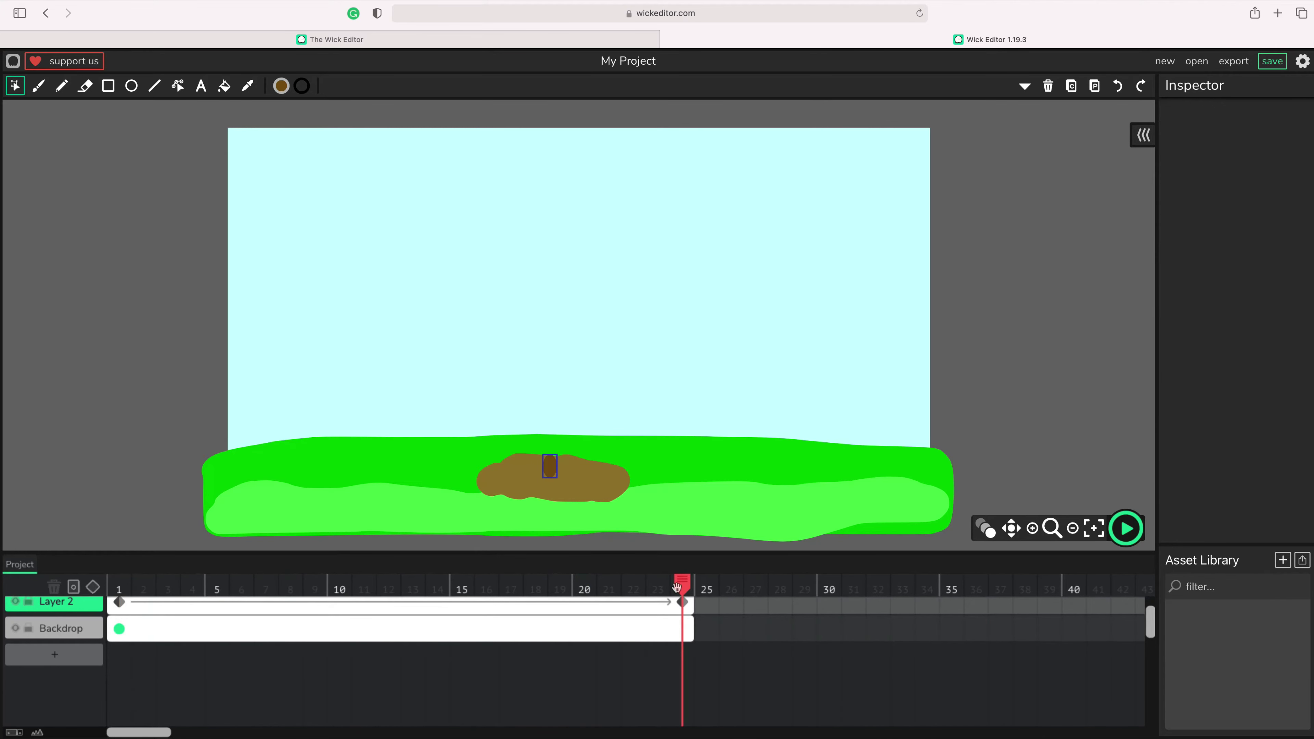
Step: Extend the Backdrop frame to a length of 39 frames
scroll(740, 650, "up", 1)
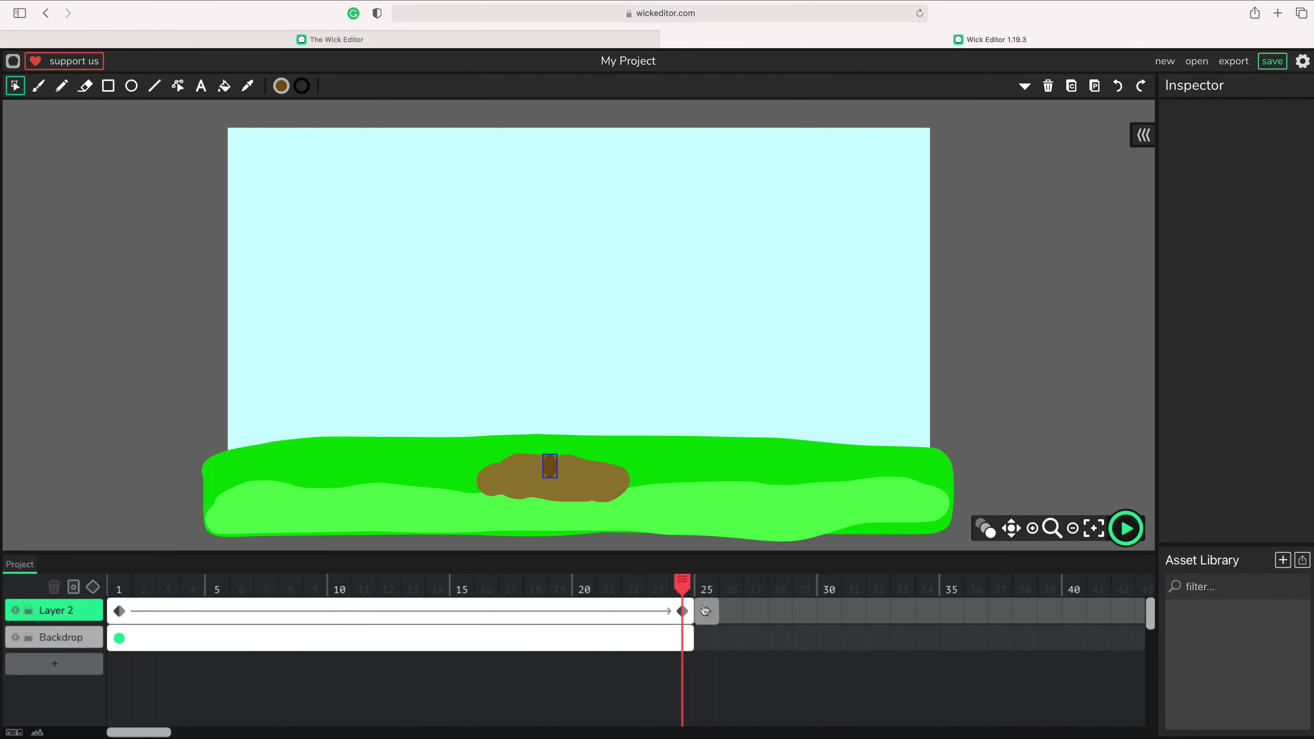
left_click(702, 640)
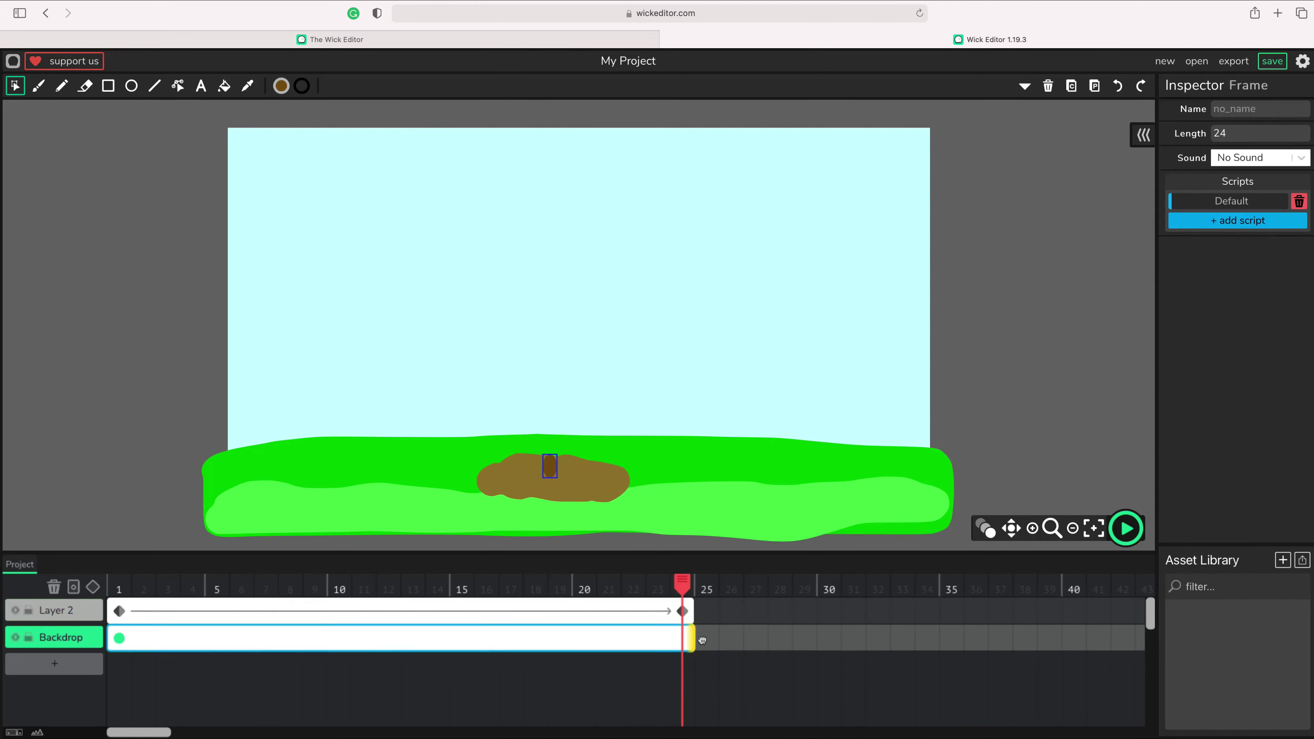
left_click_drag(703, 641, 1088, 633)
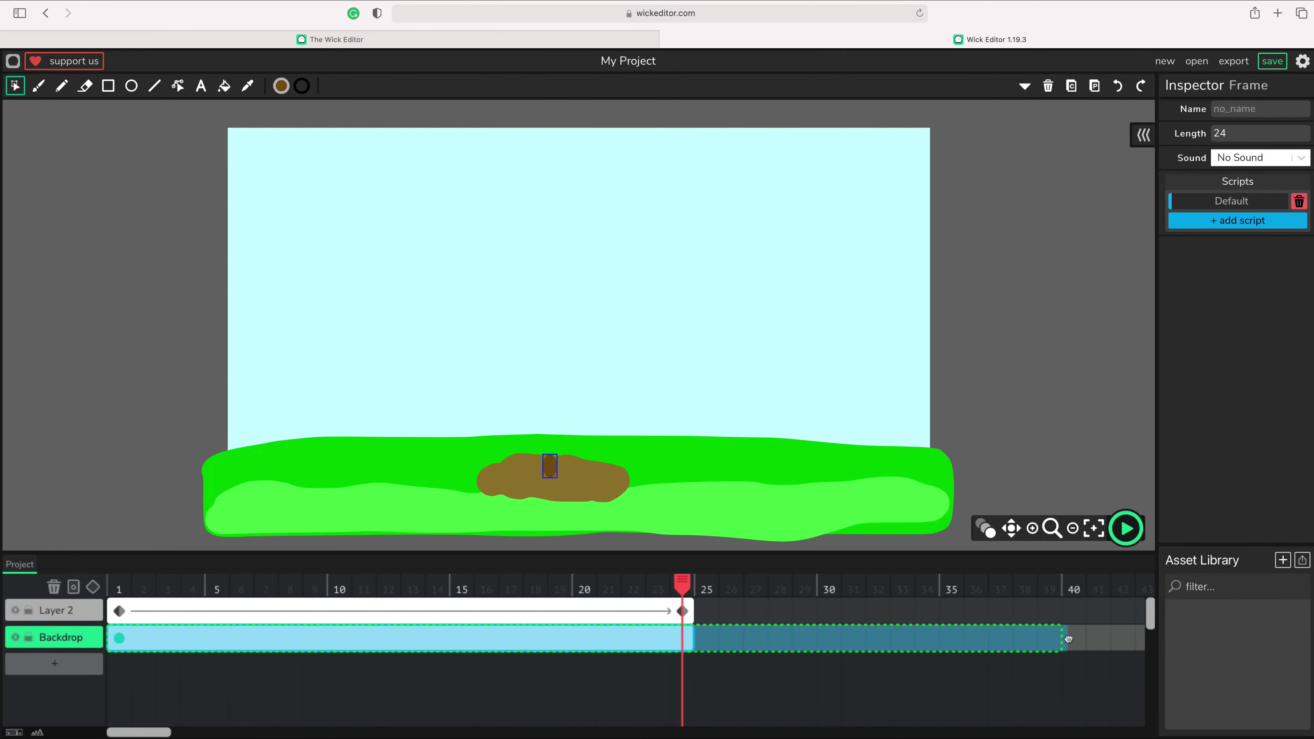
mouse_move(1066, 640)
left_mouse_down()
mouse_move(898, 645)
mouse_move(1073, 640)
left_mouse_up()
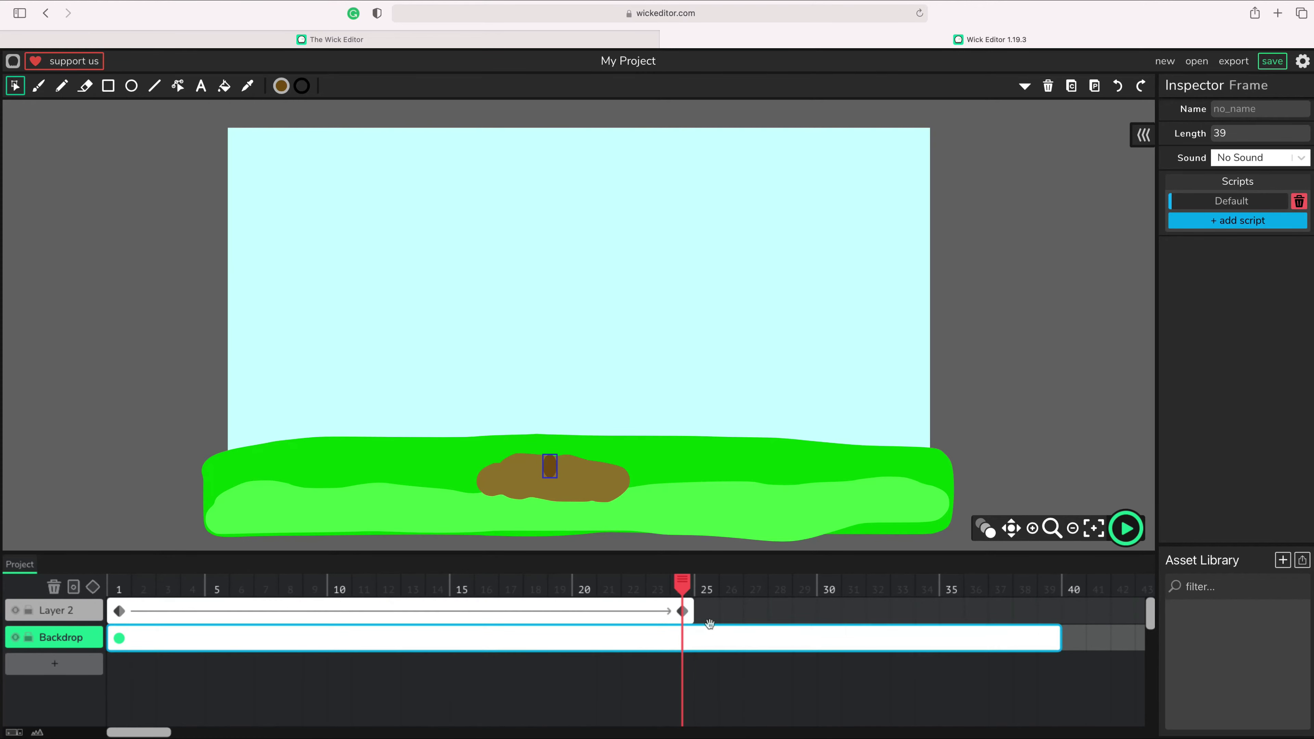
Step: Add an empty frame at frame 25 on Layer 2
left_click(707, 611)
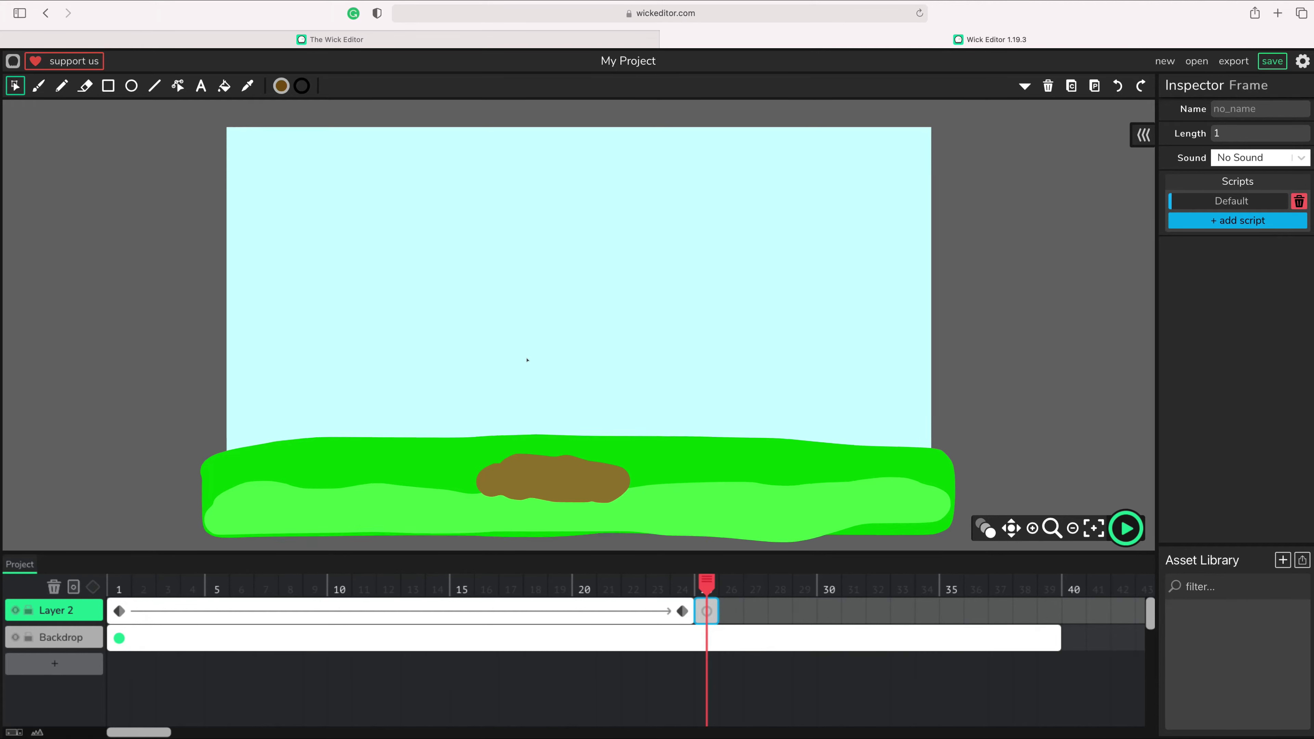
scroll(528, 357, "up", 1)
scroll(442, 314, "down", 1)
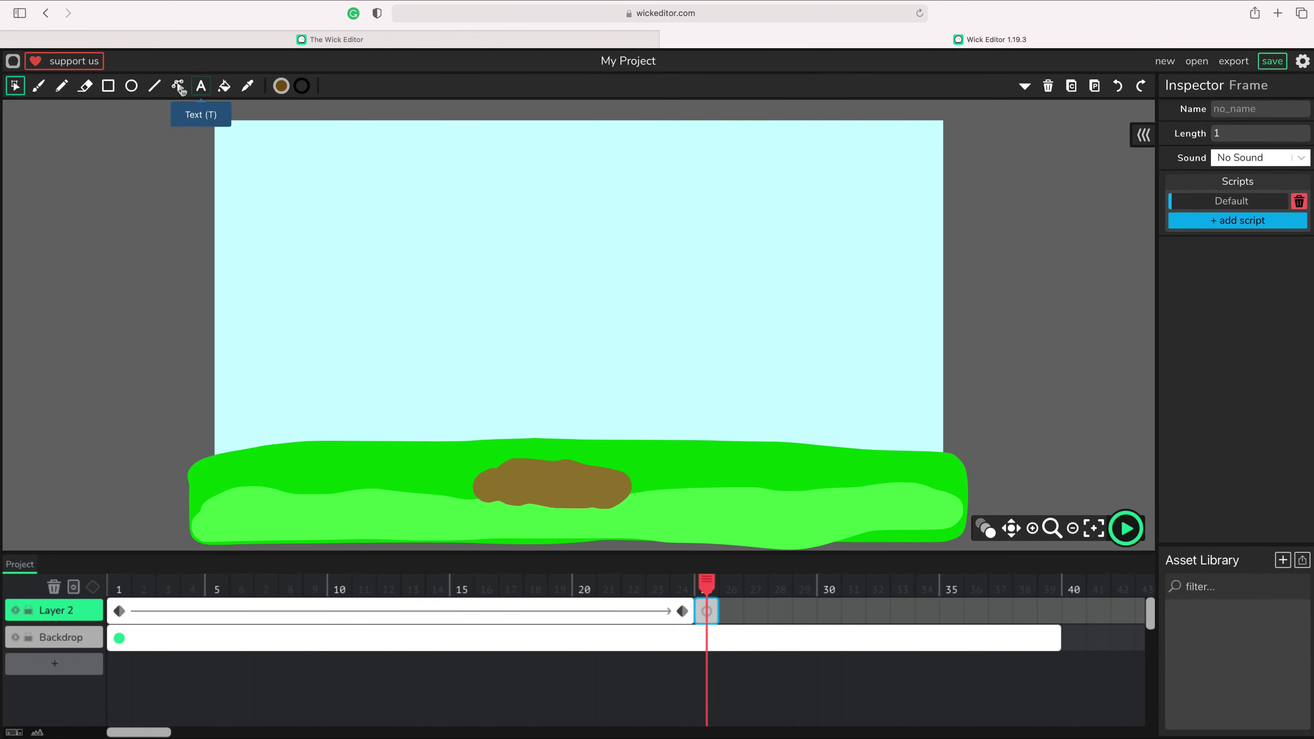
Step: Paint an off-white F6F4F1 cloud with the brush just outside the canvas, beside the upper sky
left_click(33, 88)
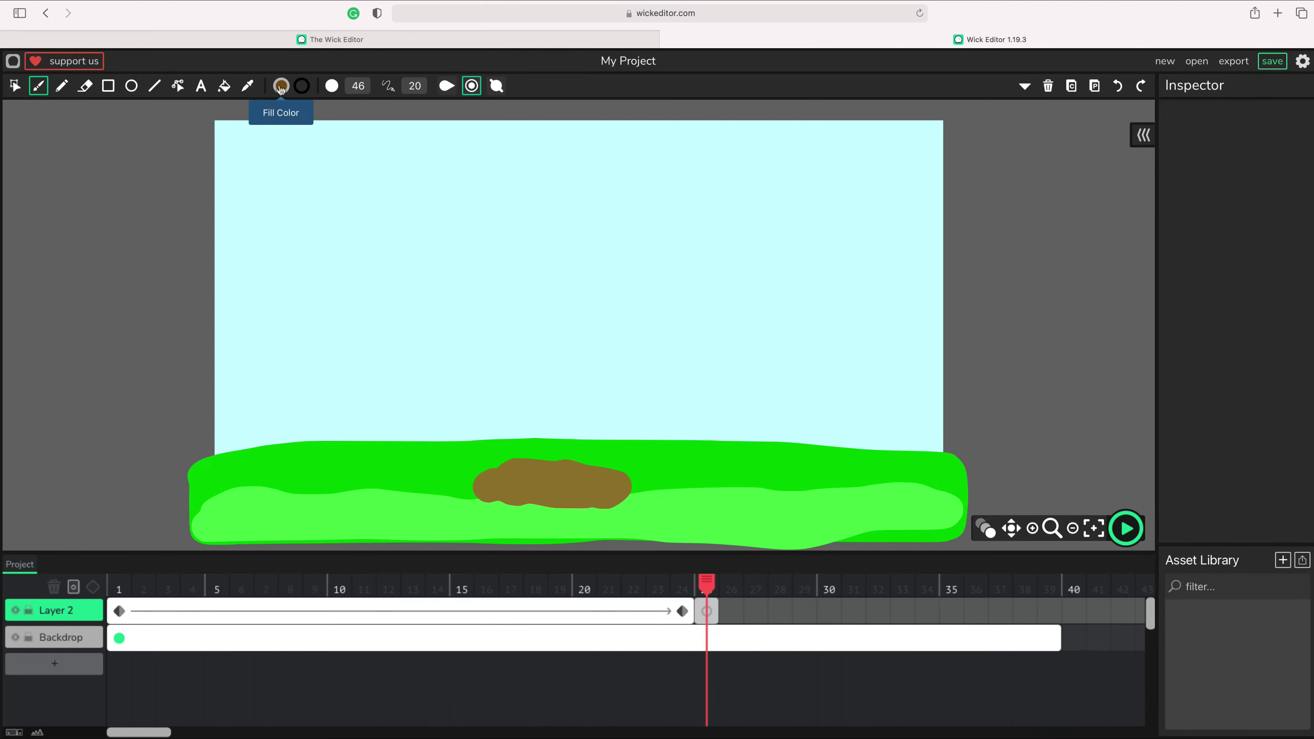
left_click(281, 85)
left_click(222, 130)
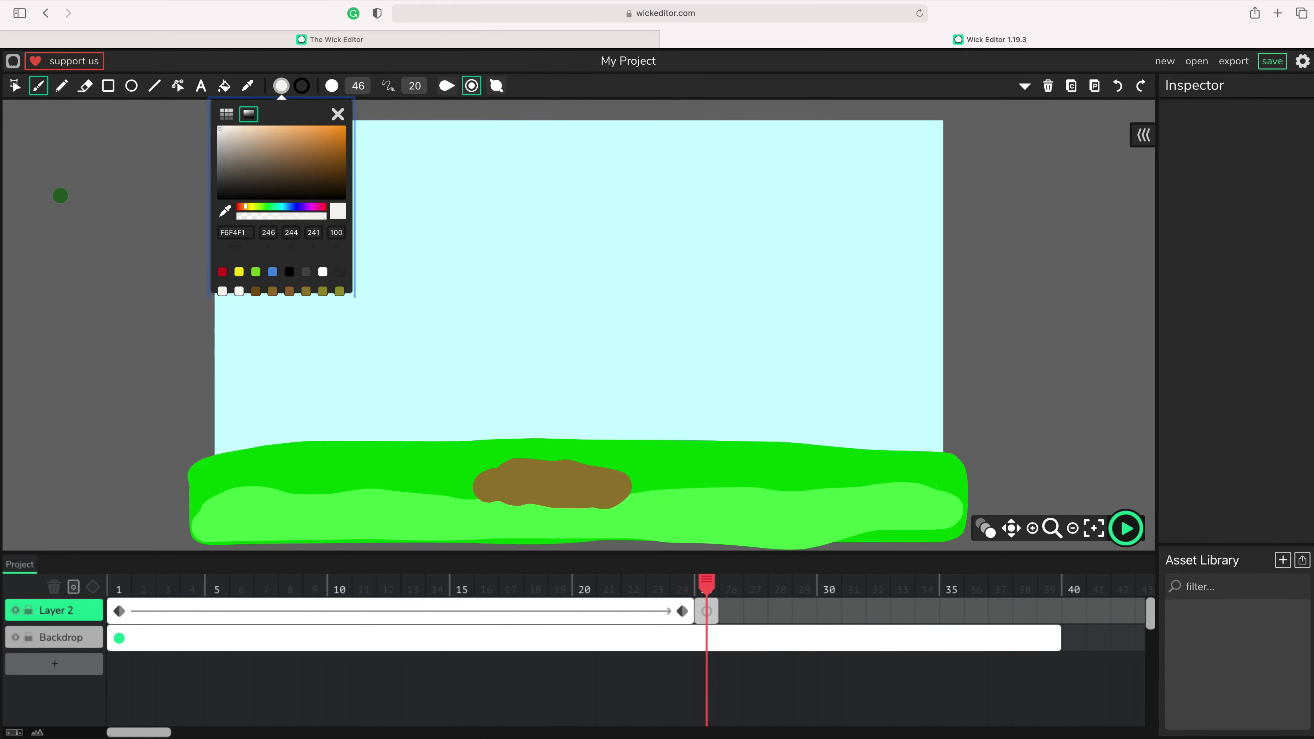
left_click(60, 195)
mouse_move(60, 195)
left_mouse_down()
mouse_move(106, 163)
mouse_move(138, 164)
mouse_move(159, 191)
mouse_move(119, 195)
mouse_move(154, 215)
mouse_move(43, 217)
mouse_move(132, 176)
left_mouse_up()
Step: Change the brush fill to a muted grey-blue and paint a slightly larger cloud over the off-white one
left_click(282, 86)
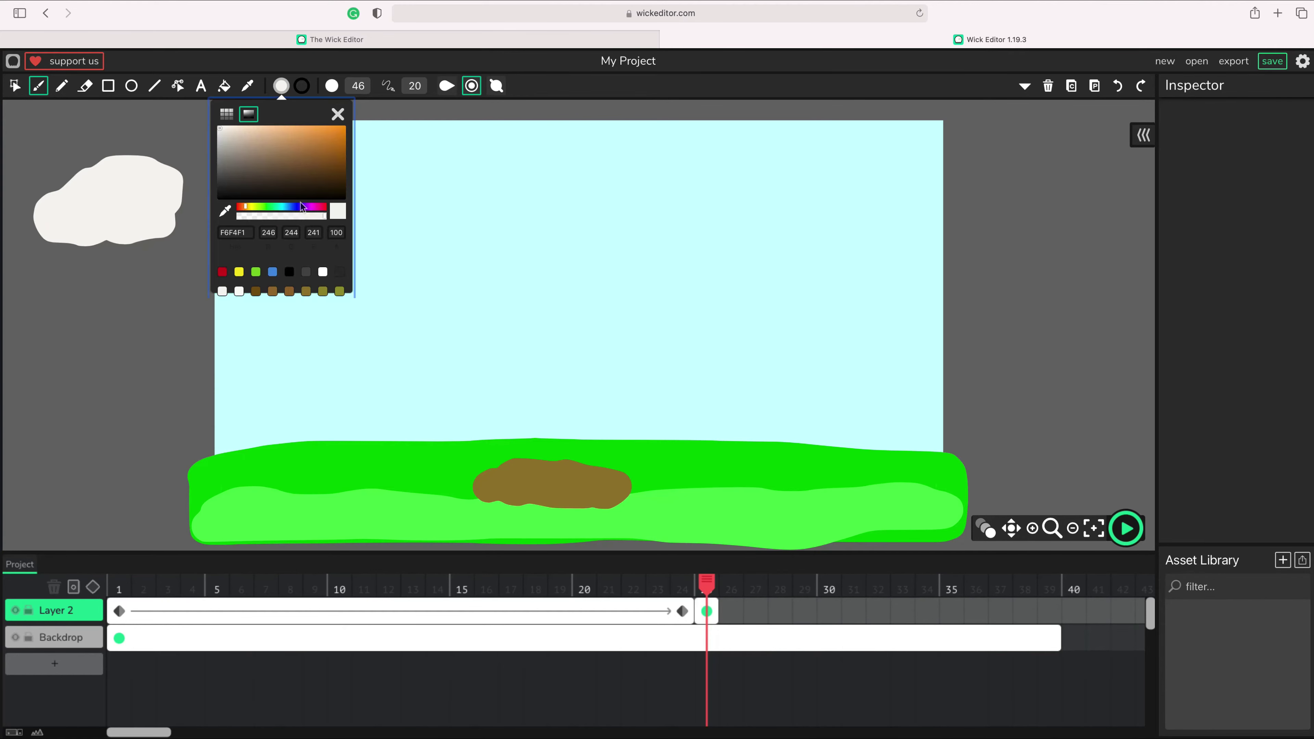
left_click(288, 207)
left_click(319, 148)
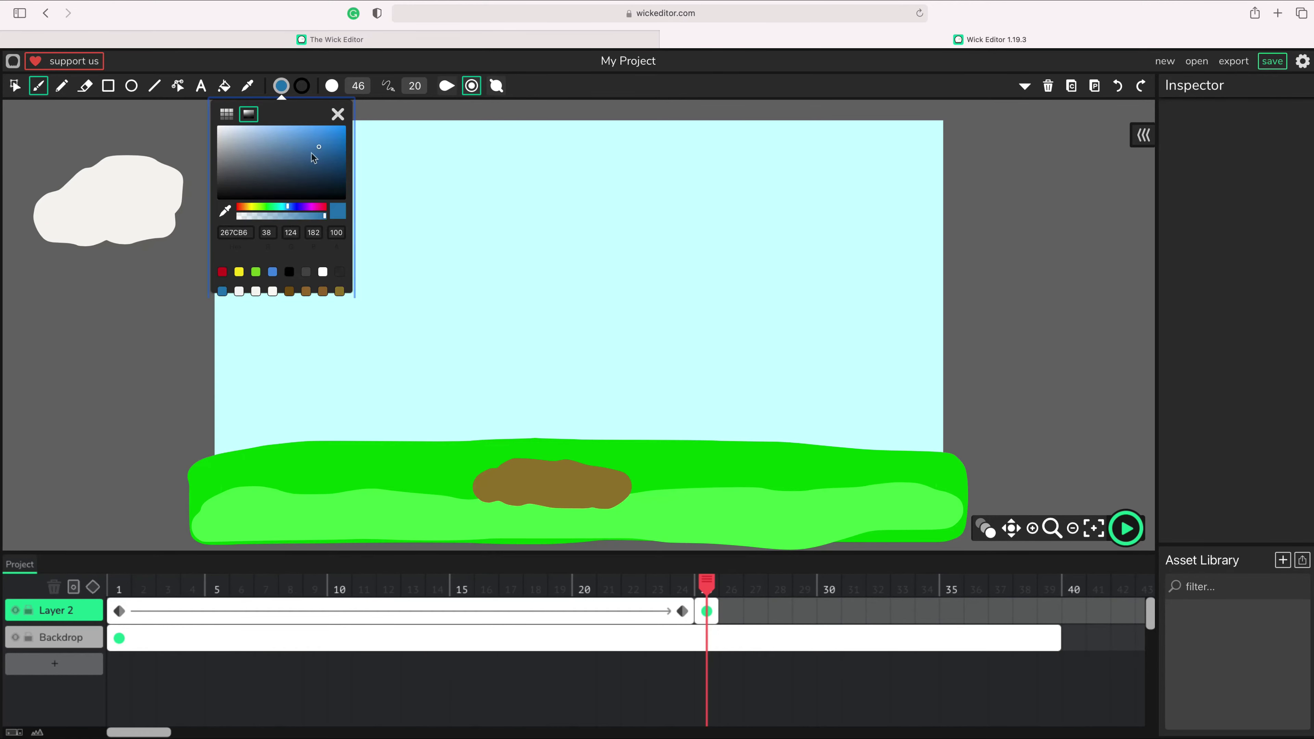
left_click(274, 160)
left_click(276, 157)
mouse_move(167, 171)
left_mouse_down()
mouse_move(128, 157)
mouse_move(76, 168)
mouse_move(34, 204)
mouse_move(72, 227)
mouse_move(34, 223)
mouse_move(143, 224)
mouse_move(173, 194)
mouse_move(138, 199)
mouse_move(125, 182)
mouse_move(151, 211)
mouse_move(111, 189)
mouse_move(75, 193)
mouse_move(127, 203)
mouse_move(72, 198)
mouse_move(113, 203)
left_mouse_up()
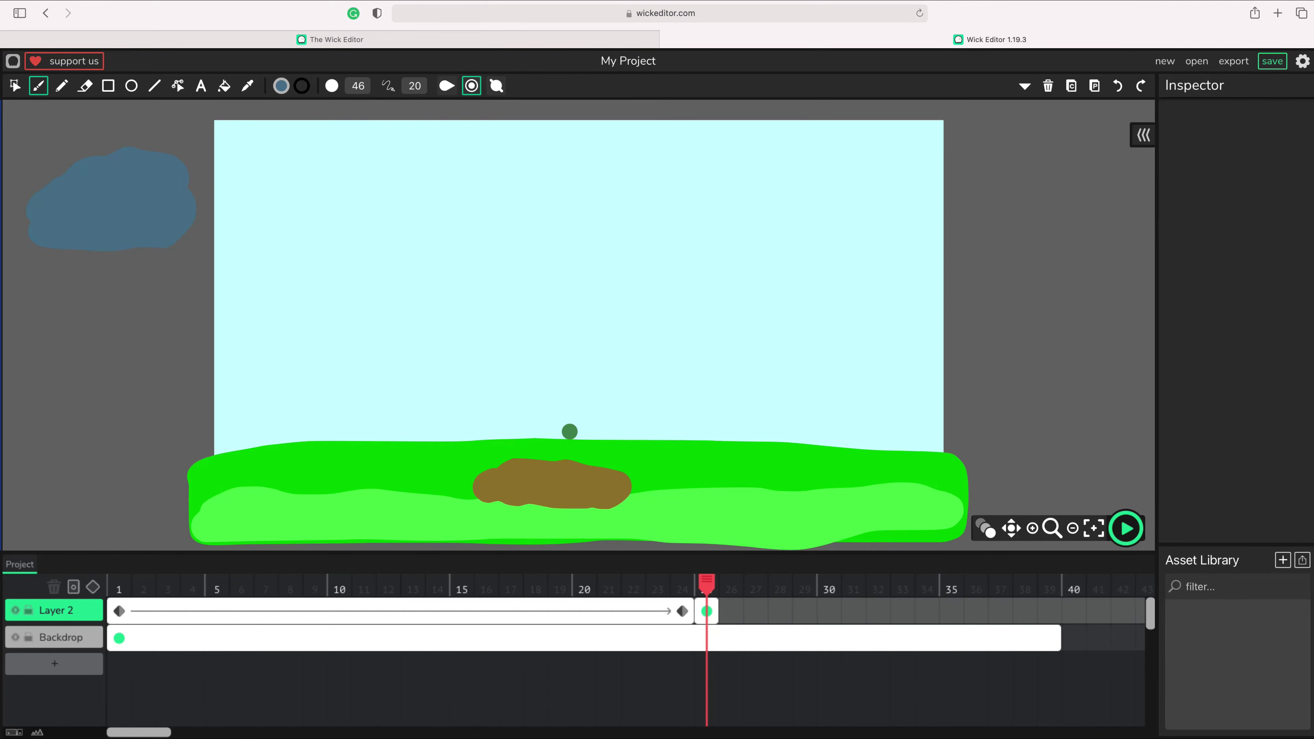
Step: Add a tween keyframe at frame 25 on Layer 2 and extend that frame to frame 38
left_click(707, 611)
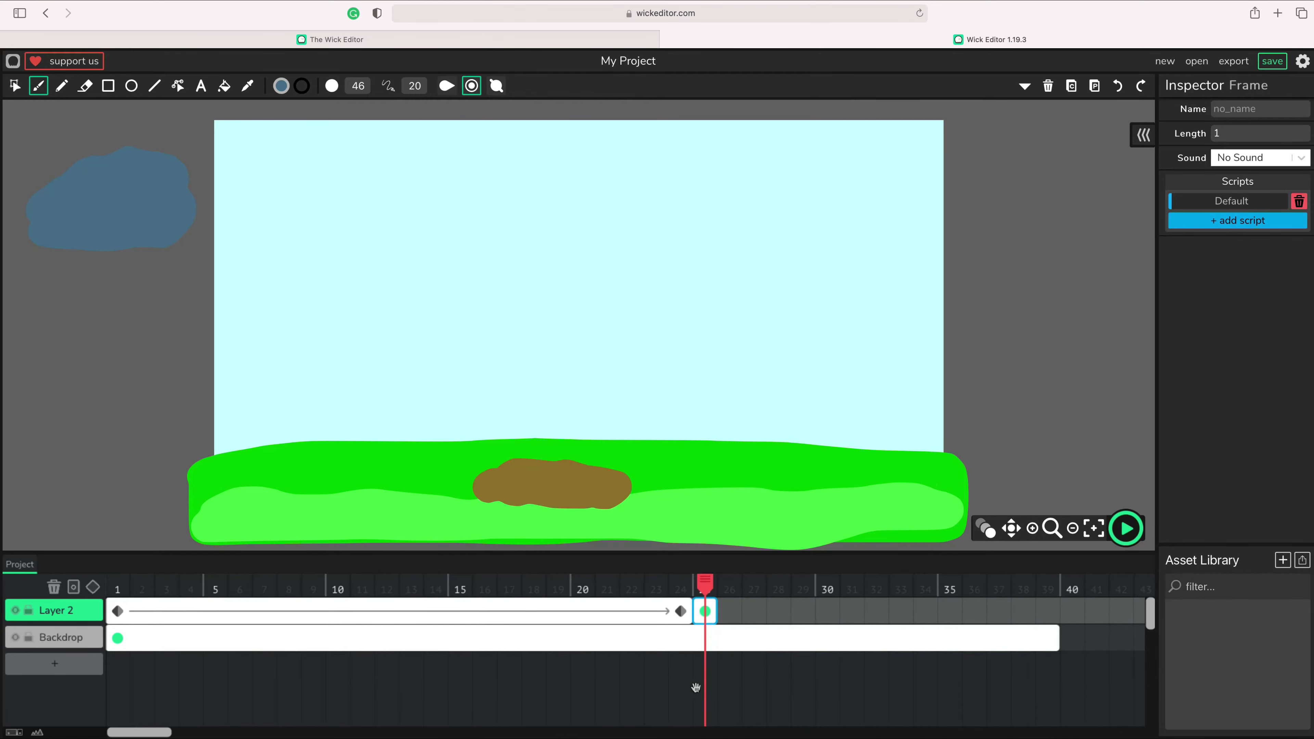
left_click_drag(138, 730, 304, 686)
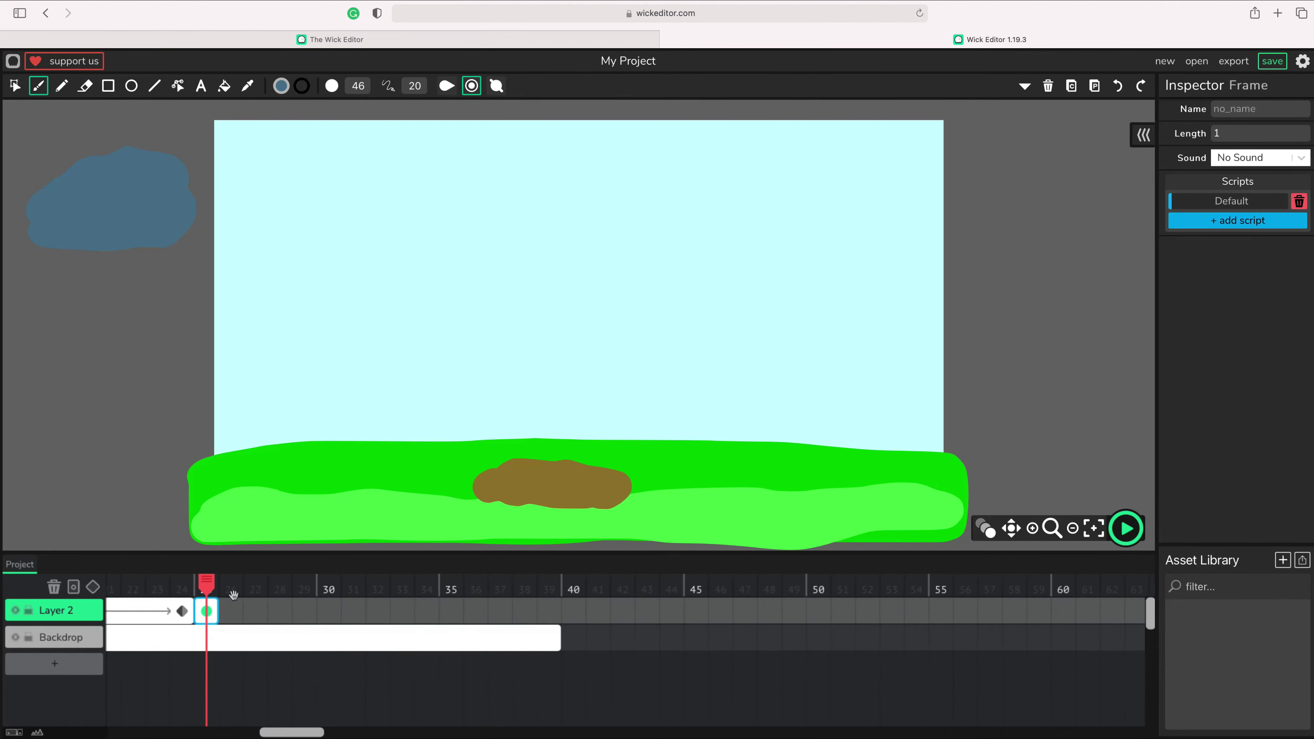
left_click(102, 585)
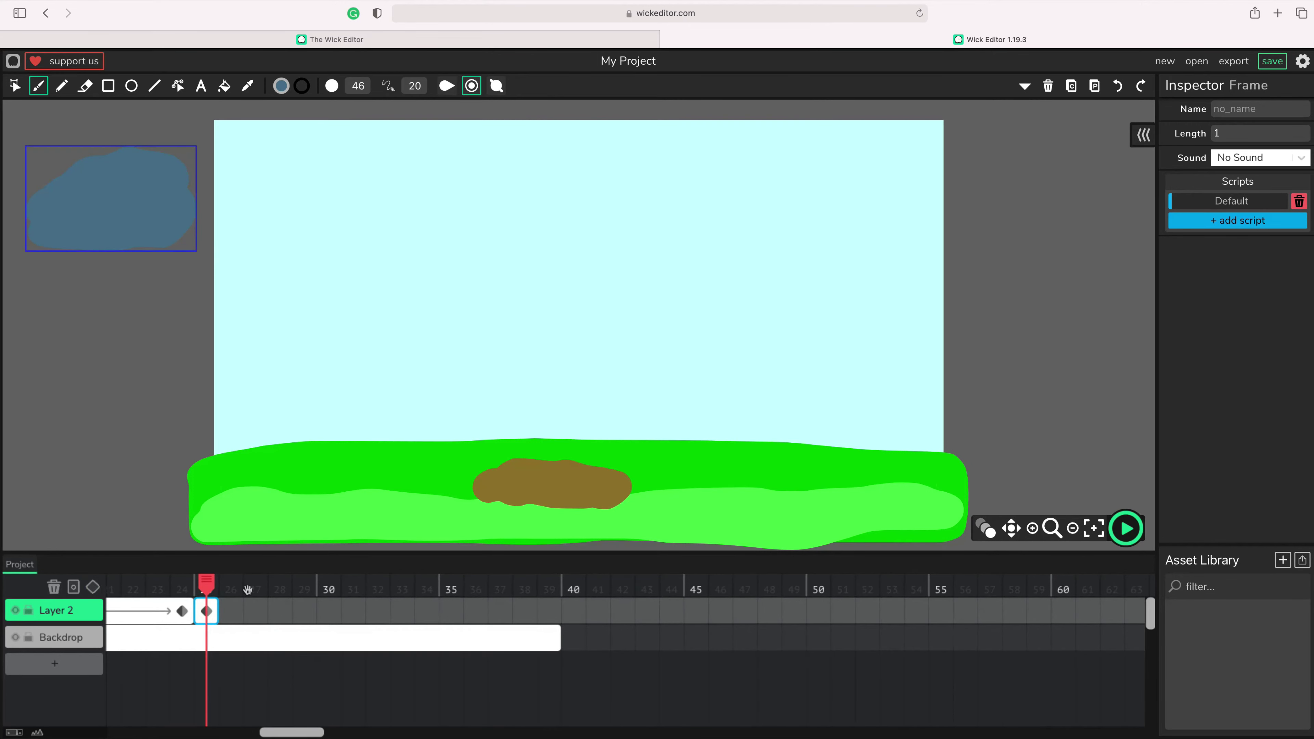
left_click_drag(217, 603, 533, 604)
Step: Add a tween keyframe at frame 38 and move the cloud to the upper middle of the sky
left_click(528, 608)
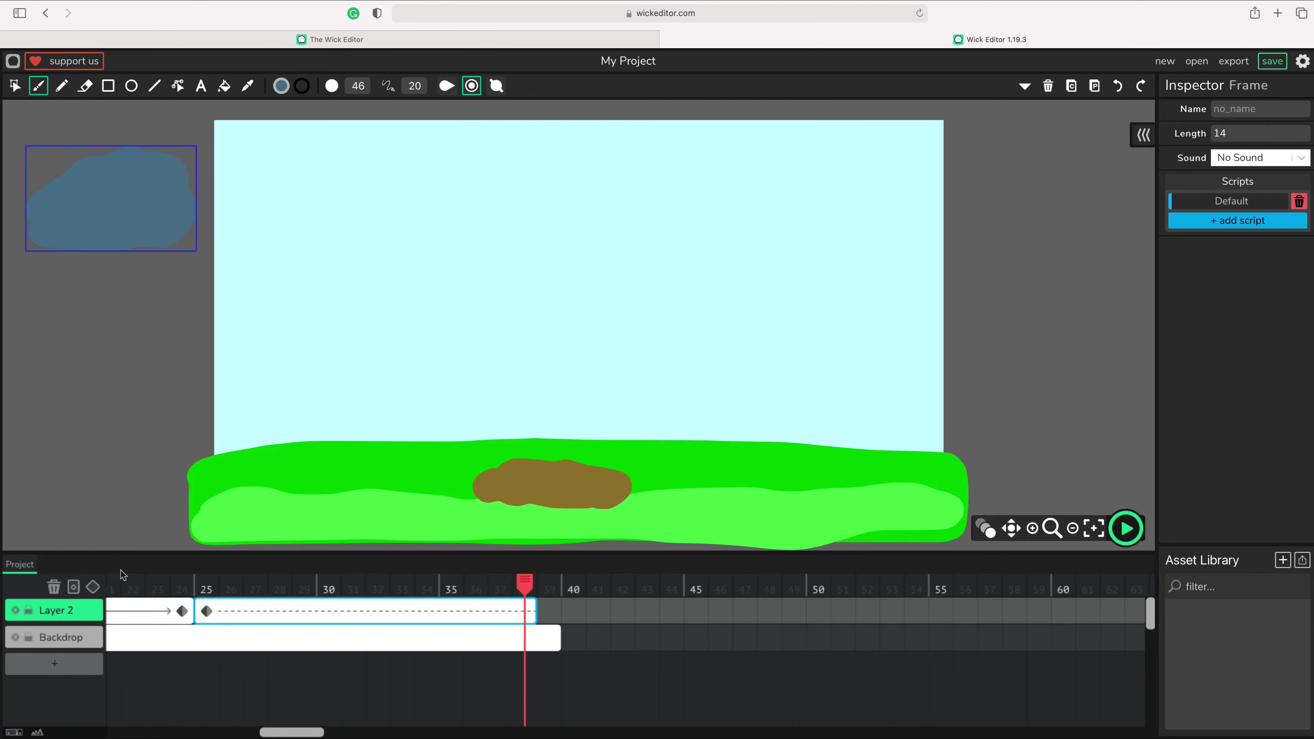
left_click(94, 589)
left_click(15, 85)
left_click_drag(98, 207, 521, 212)
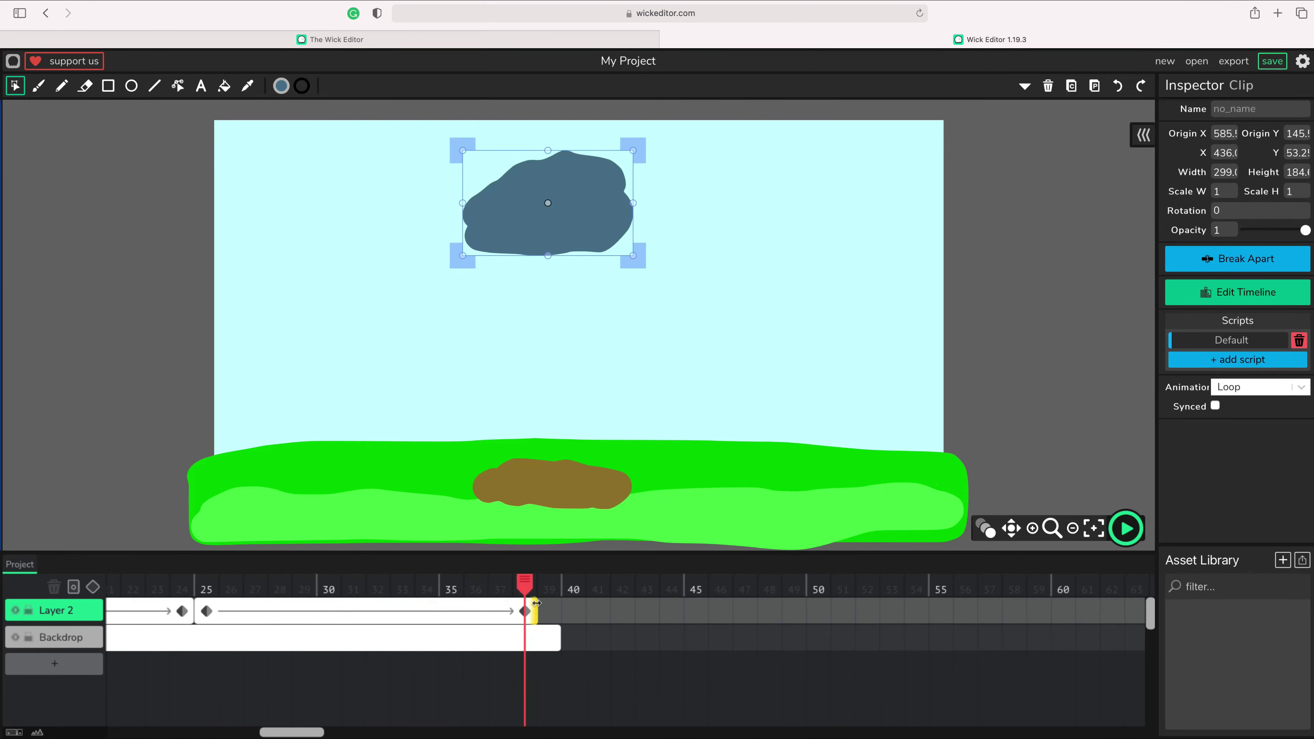
Step: Extend the cloud's frame to a length of 34 and add a tween keyframe at frame 58
left_click_drag(536, 604, 1024, 606)
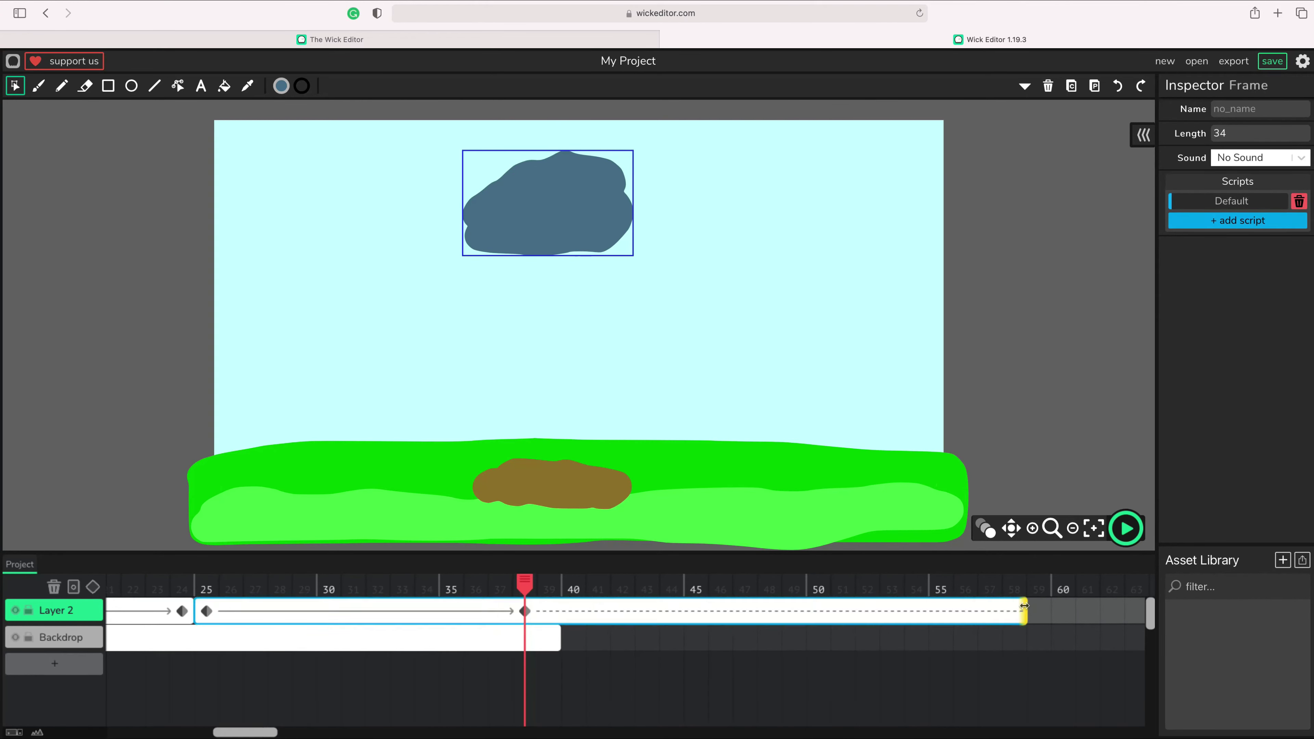
left_click(1014, 590)
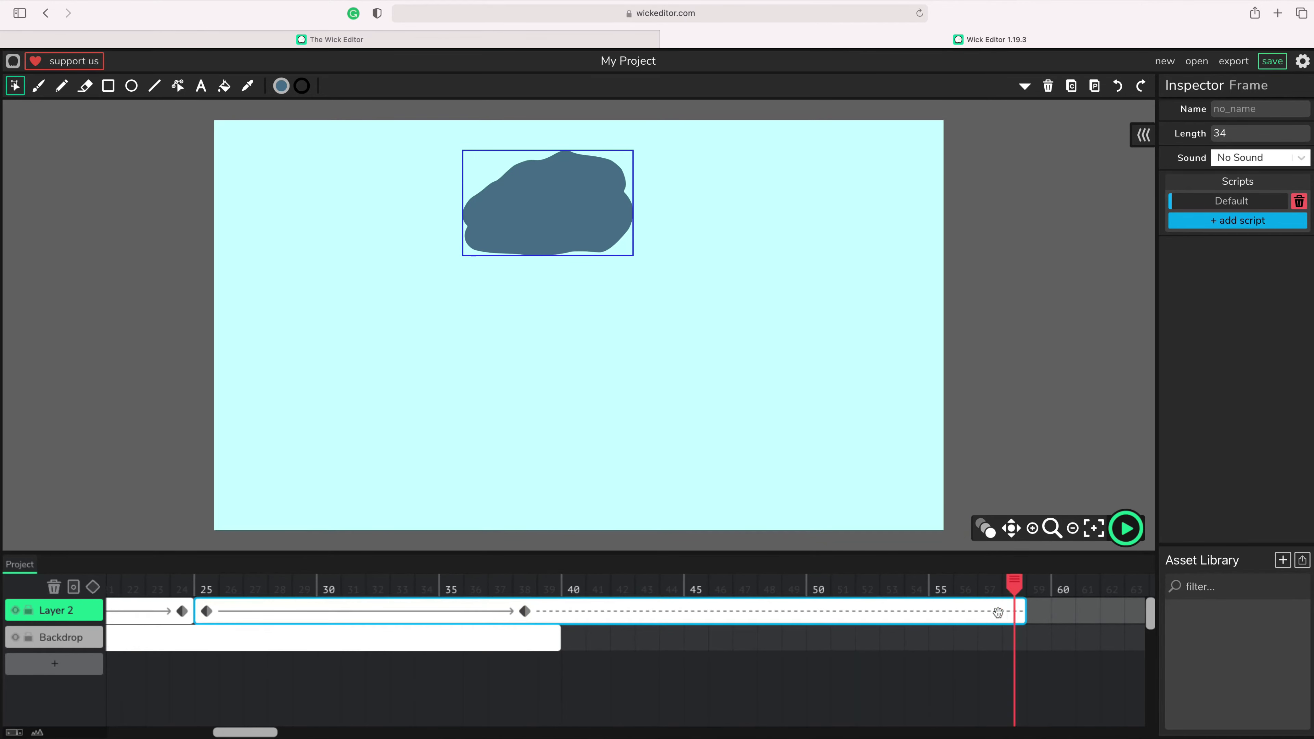
left_click(91, 587)
left_click_drag(241, 731, 407, 731)
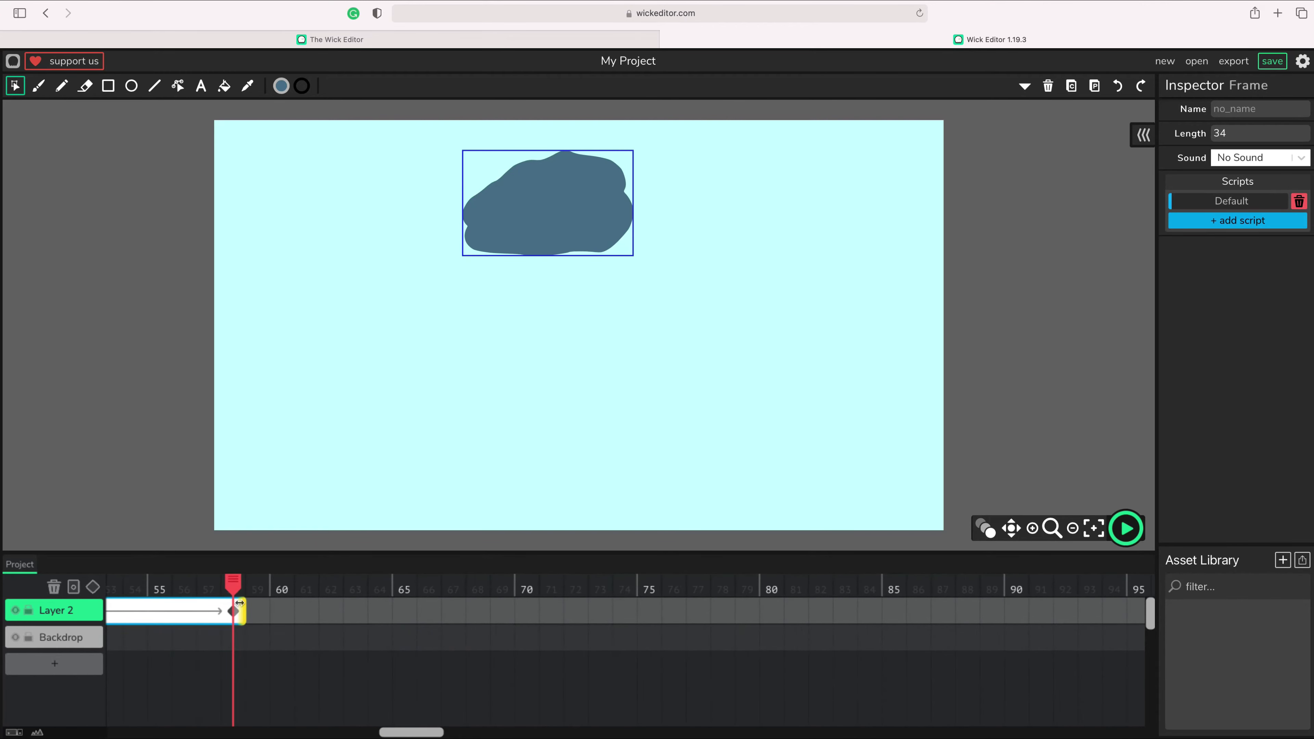
Step: Extend the cloud's frame to a length of 54, add a tween keyframe at frame 78 and move the cloud off the canvas's right edge
left_click_drag(240, 603, 727, 604)
left_click(723, 611)
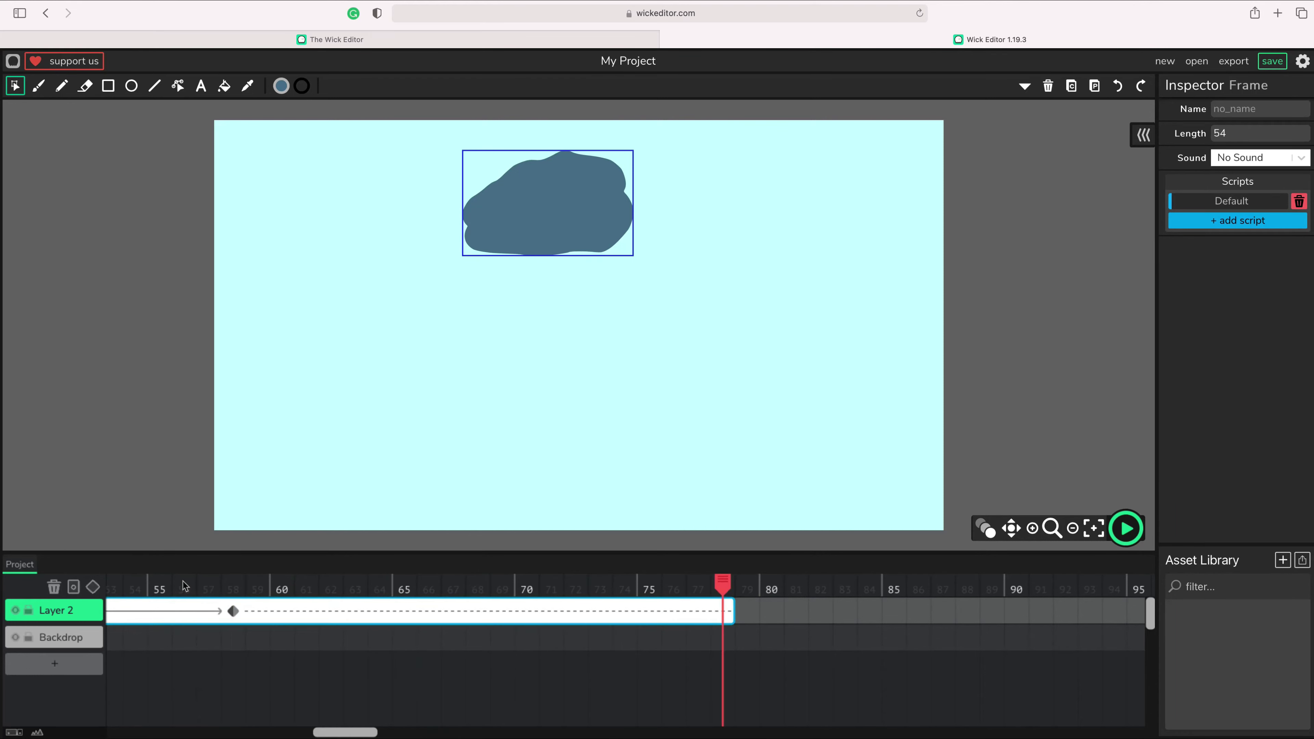
left_click(93, 586)
left_click_drag(505, 231, 999, 211)
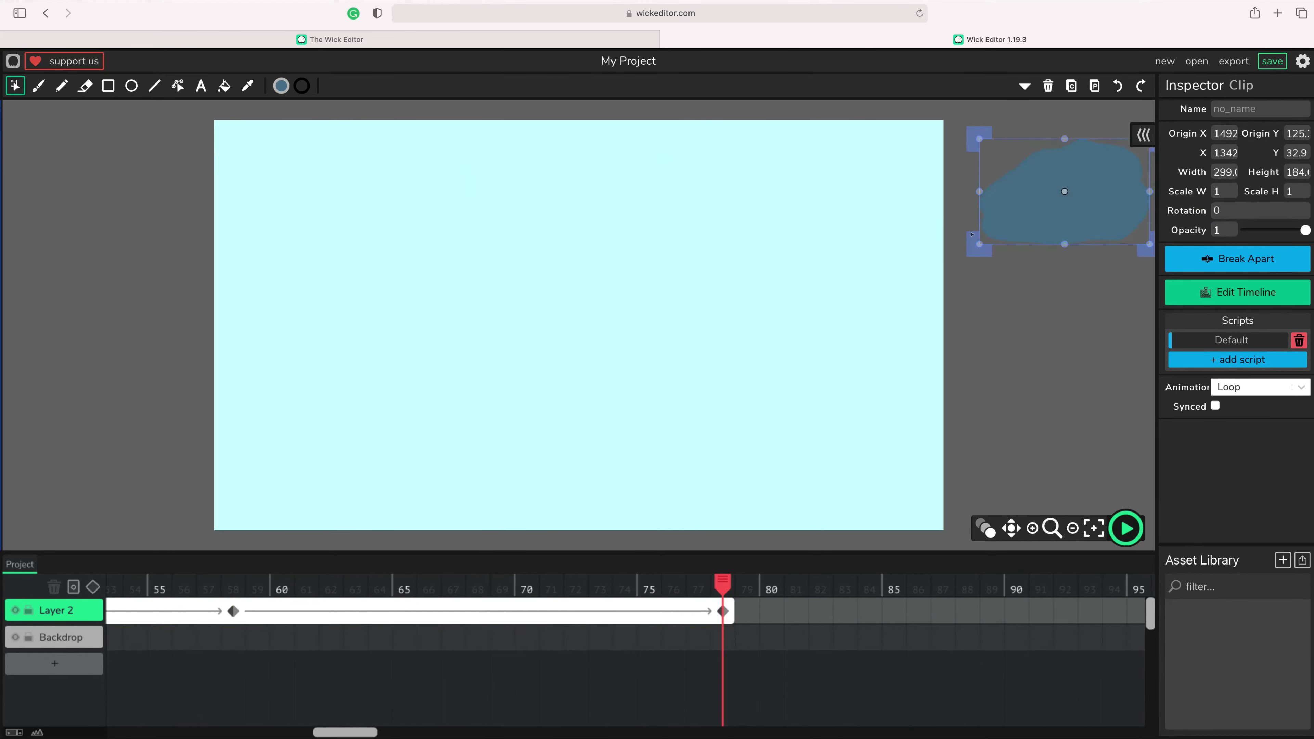
Step: Extend the Backdrop frame to a length of 78 and play the animation to preview the cloud's motion
left_click_drag(350, 731, 245, 732)
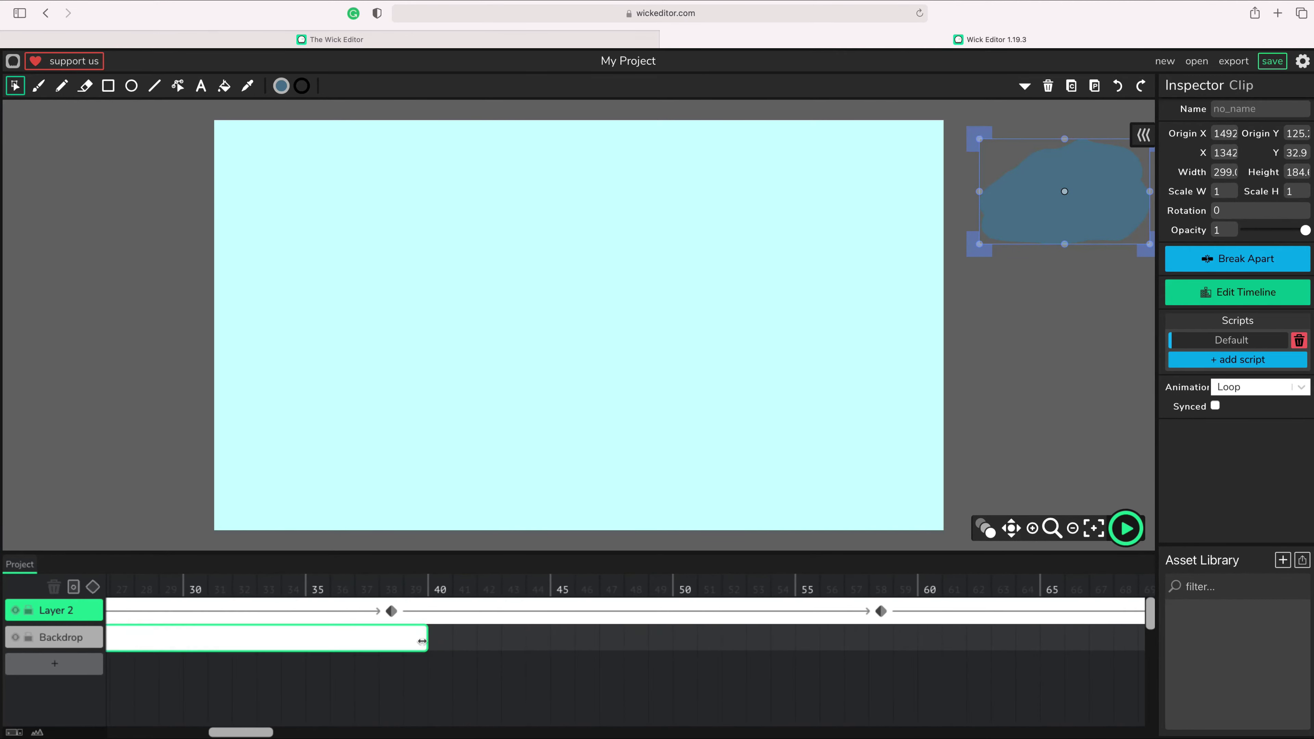
left_click_drag(426, 637, 906, 644)
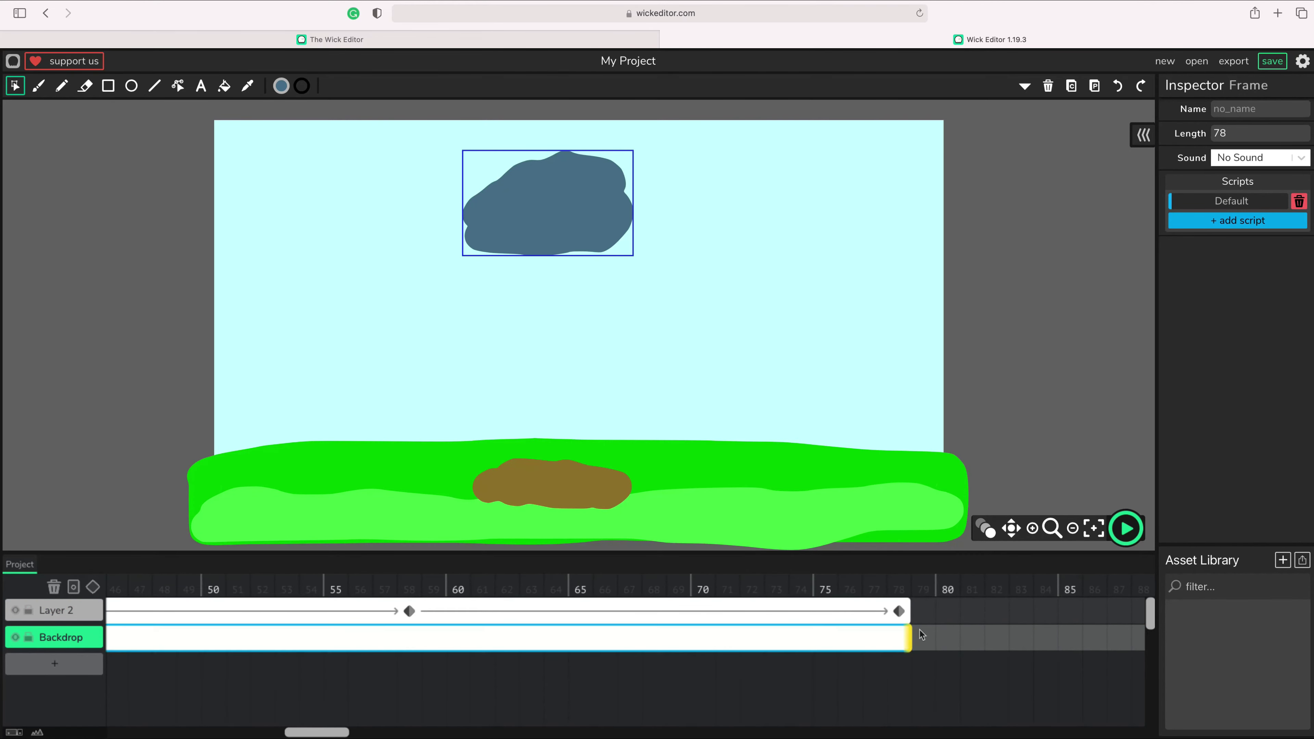
left_click(1110, 527)
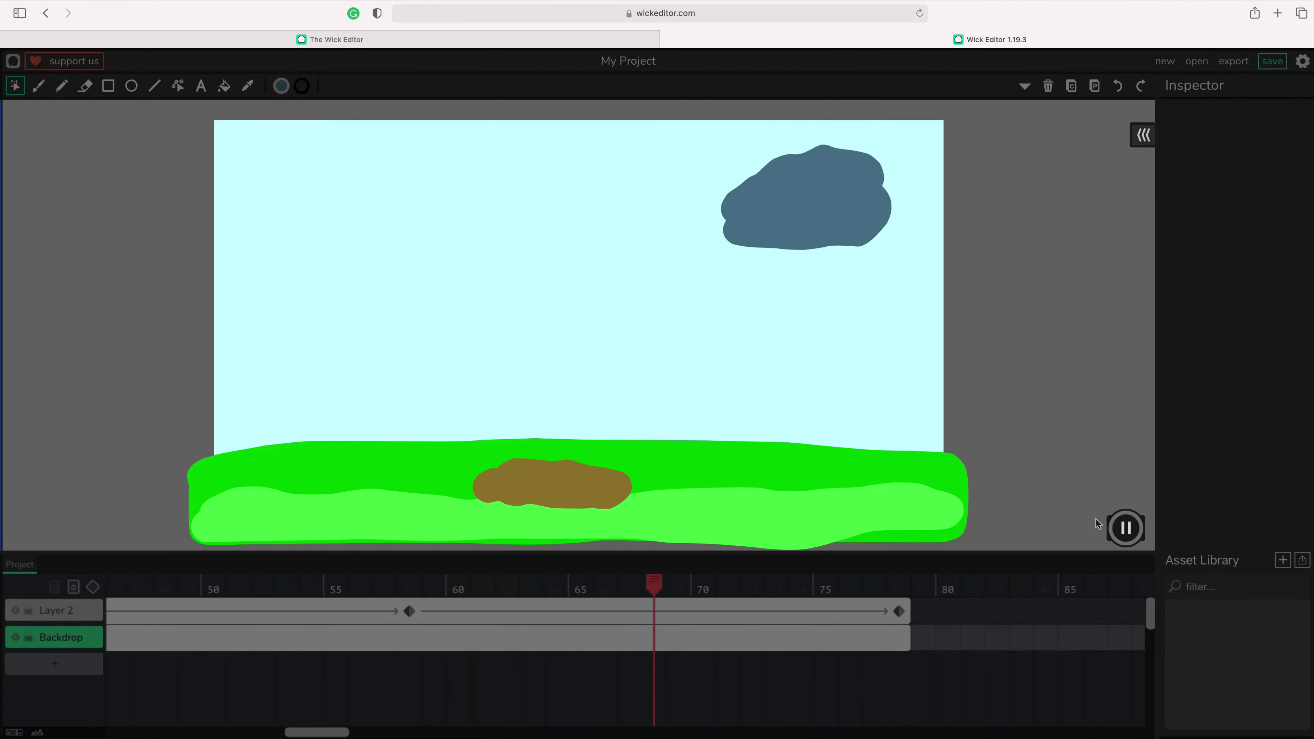
left_click(1126, 528)
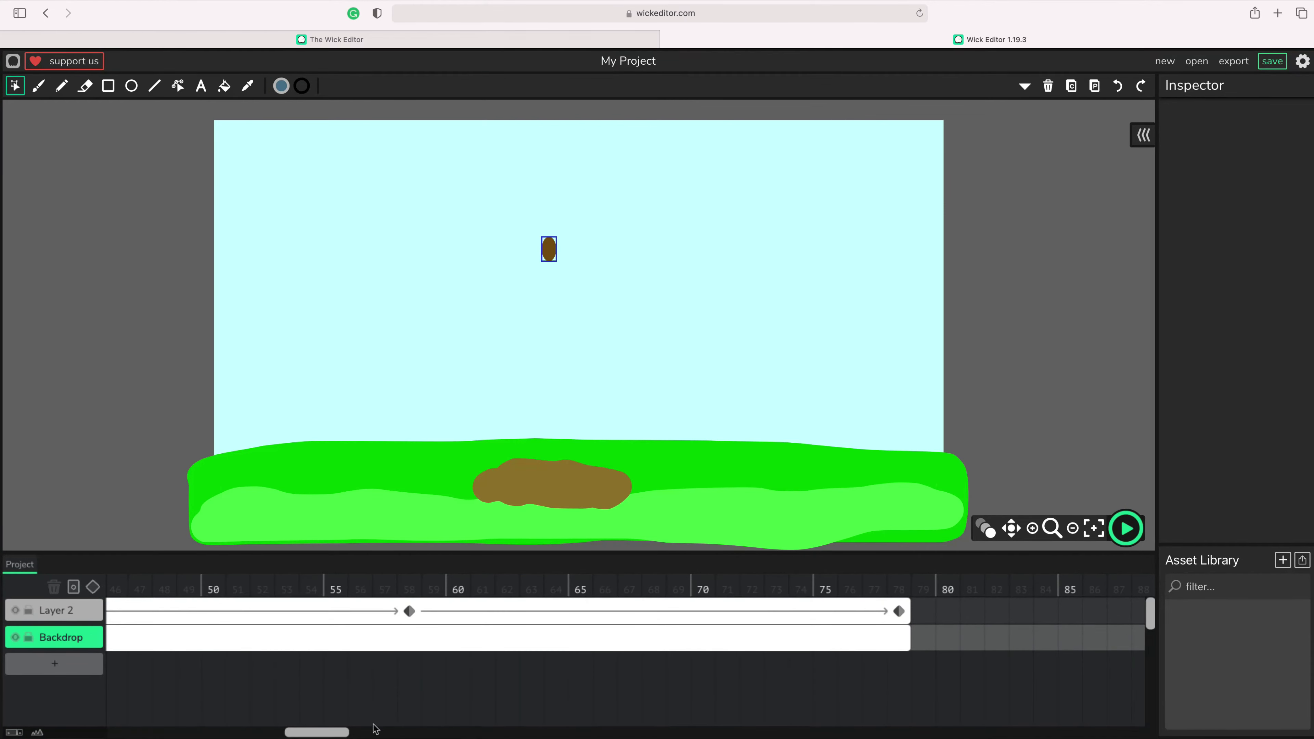
Step: Add a new layer above Layer 2 and insert a blank frame on it at frame 38
scroll(278, 666, "left", 2)
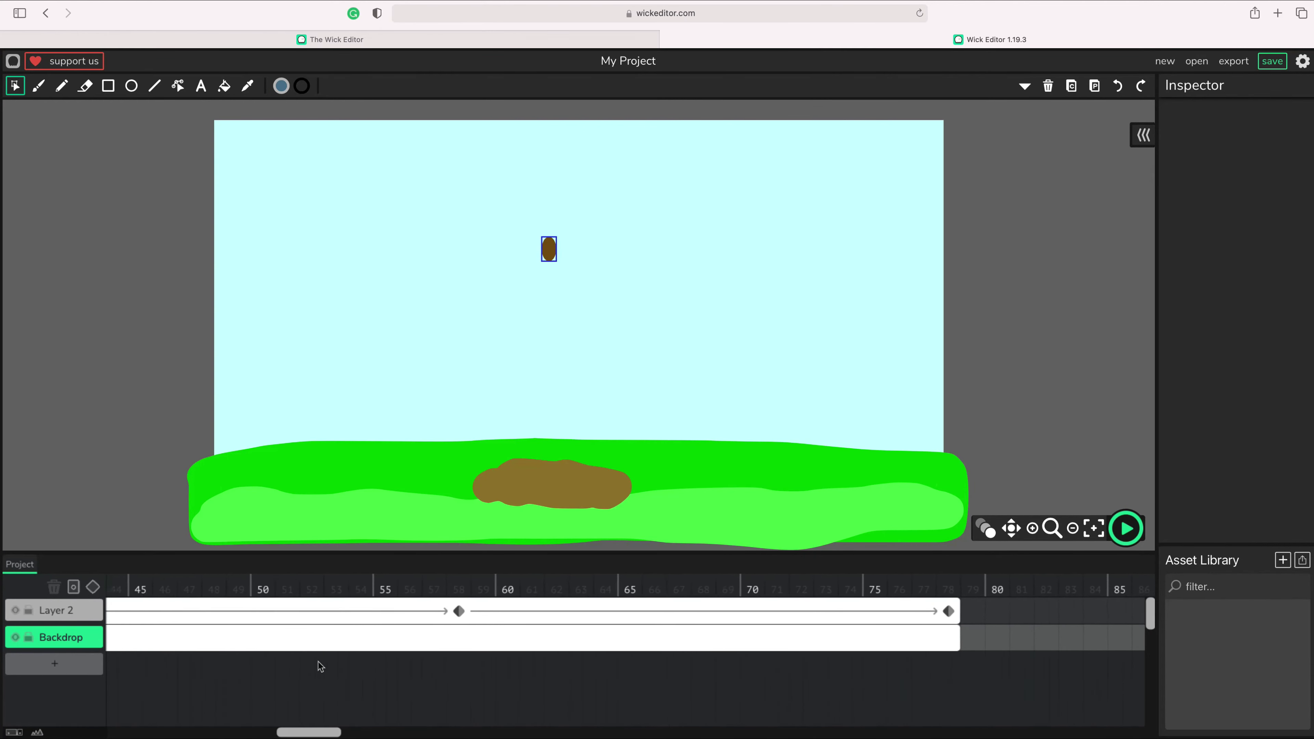
scroll(321, 667, "left", 5)
left_click(223, 583)
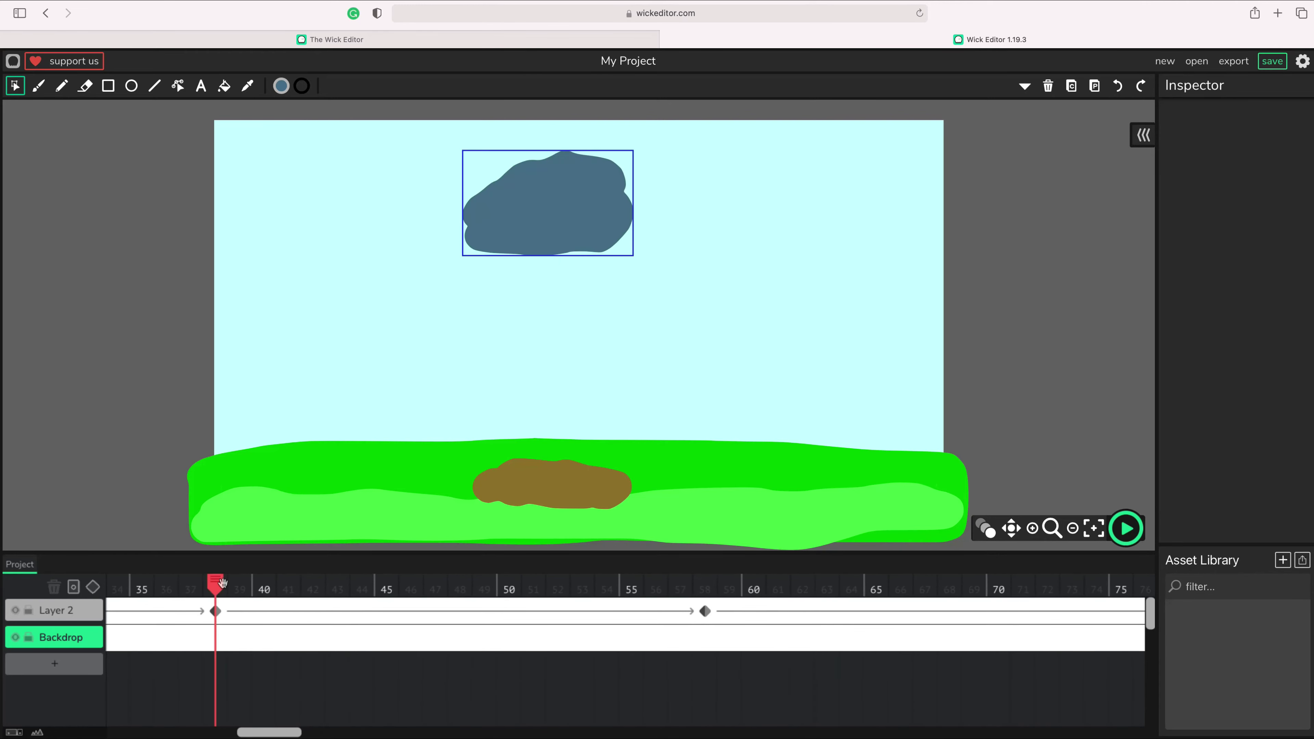
left_click(33, 667)
left_click_drag(67, 669, 64, 609)
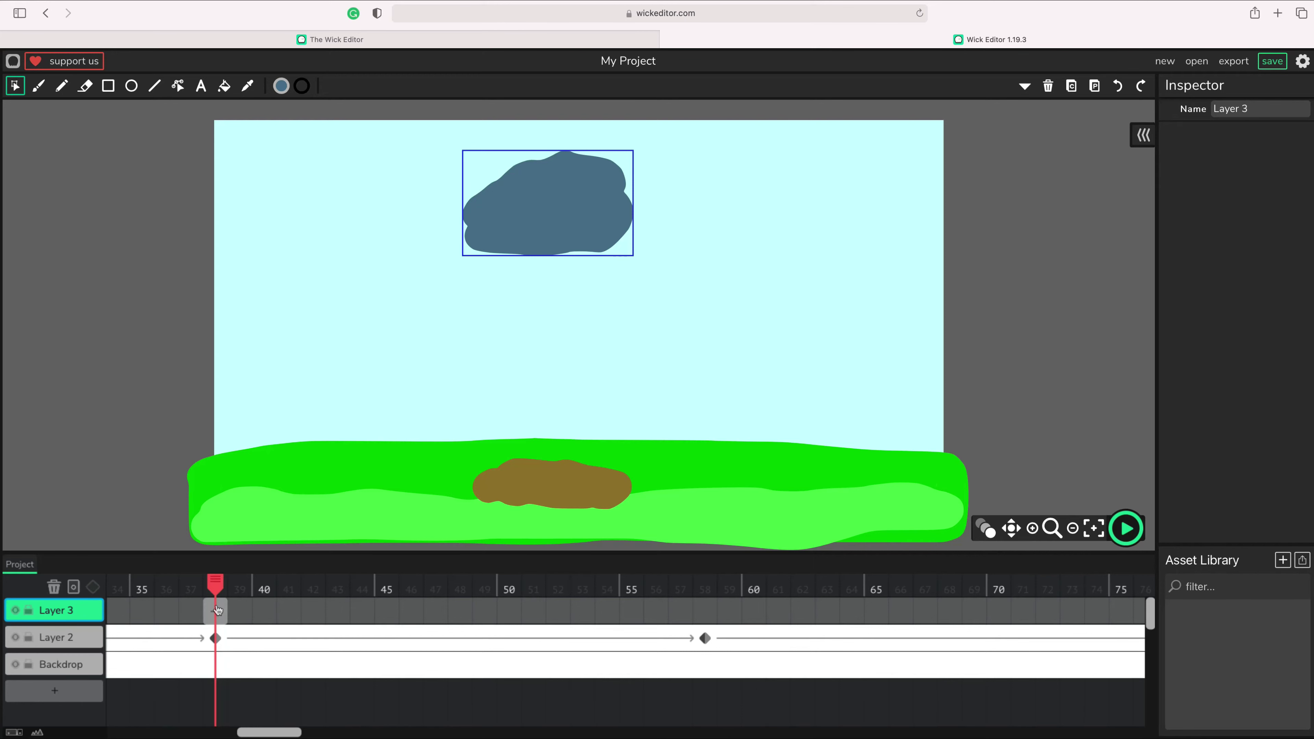
left_click(217, 611)
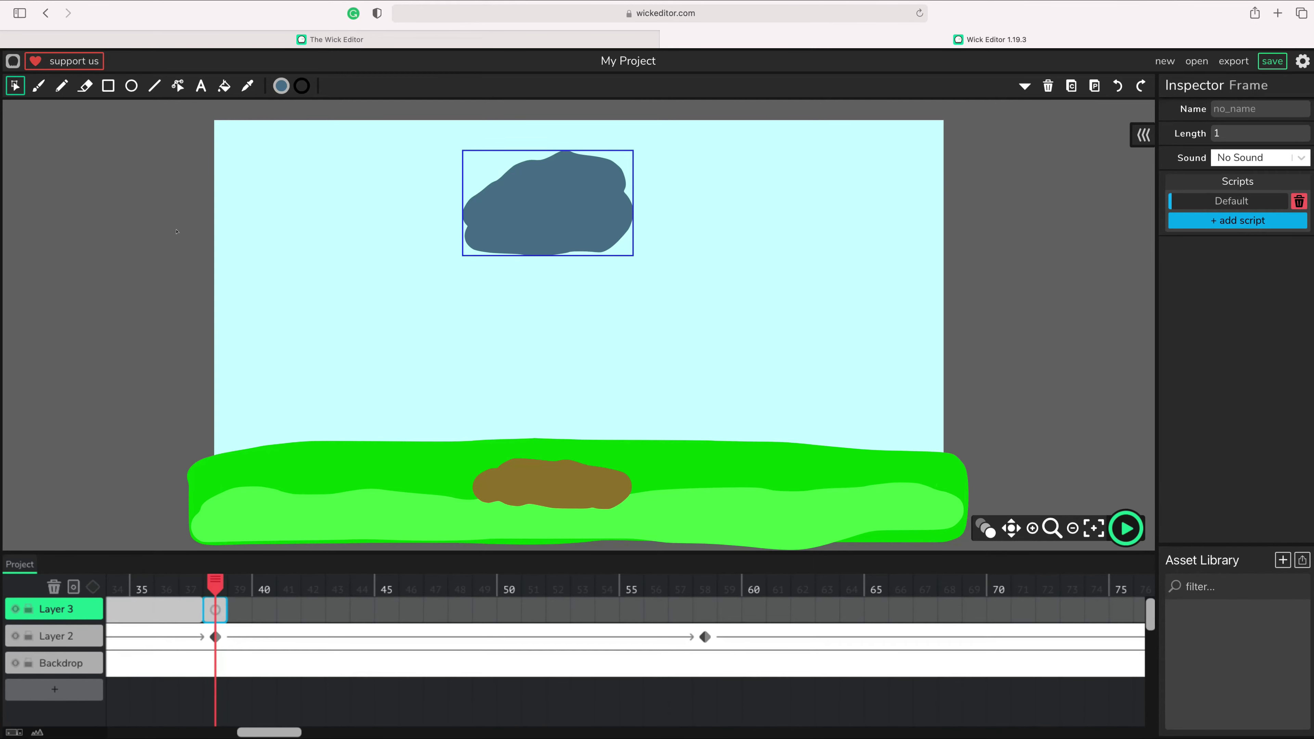
Step: Draw a cluster of small narrow blue-grey ellipses as raindrops below the cloud
left_click(130, 90)
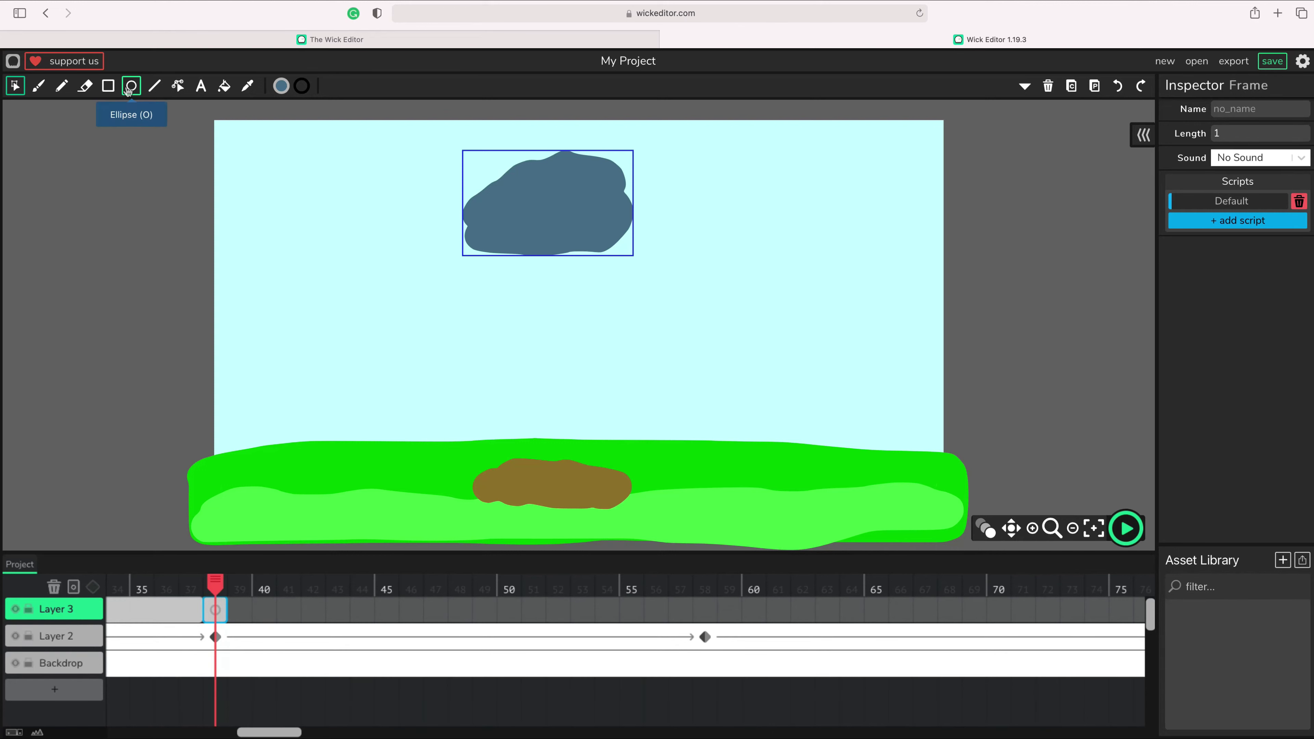
left_click(128, 91)
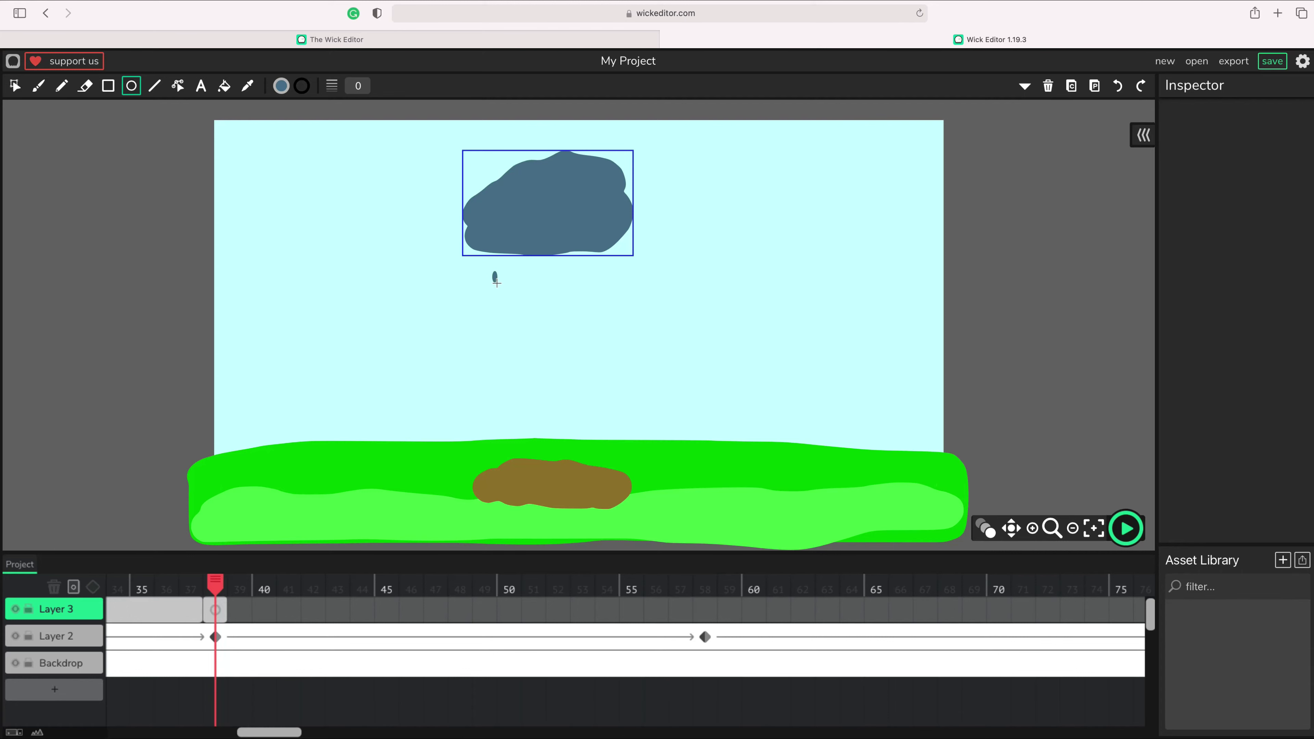
left_click_drag(497, 282, 501, 318)
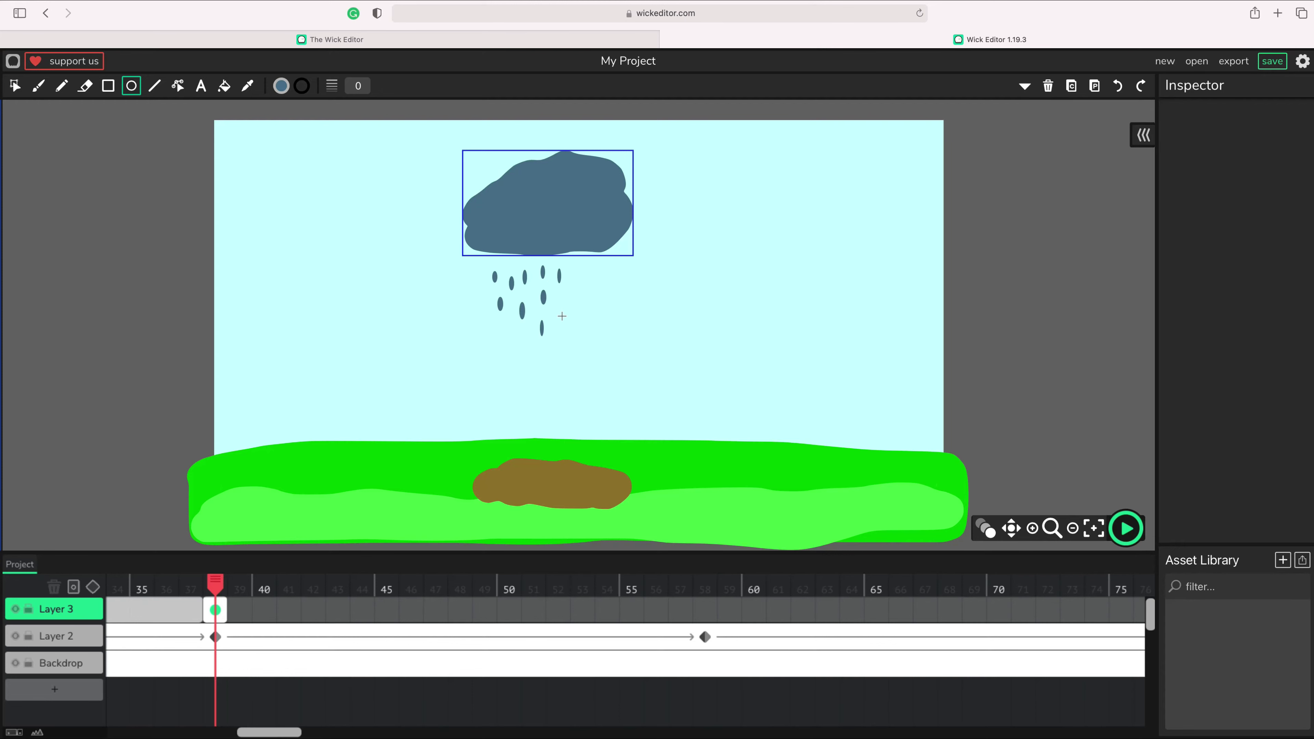
left_click_drag(560, 323, 562, 322)
Step: Give the raindrops a tween keyframe at frame 38, extend their frame to a length of 21 and add another keyframe at frame 58
left_click(215, 609)
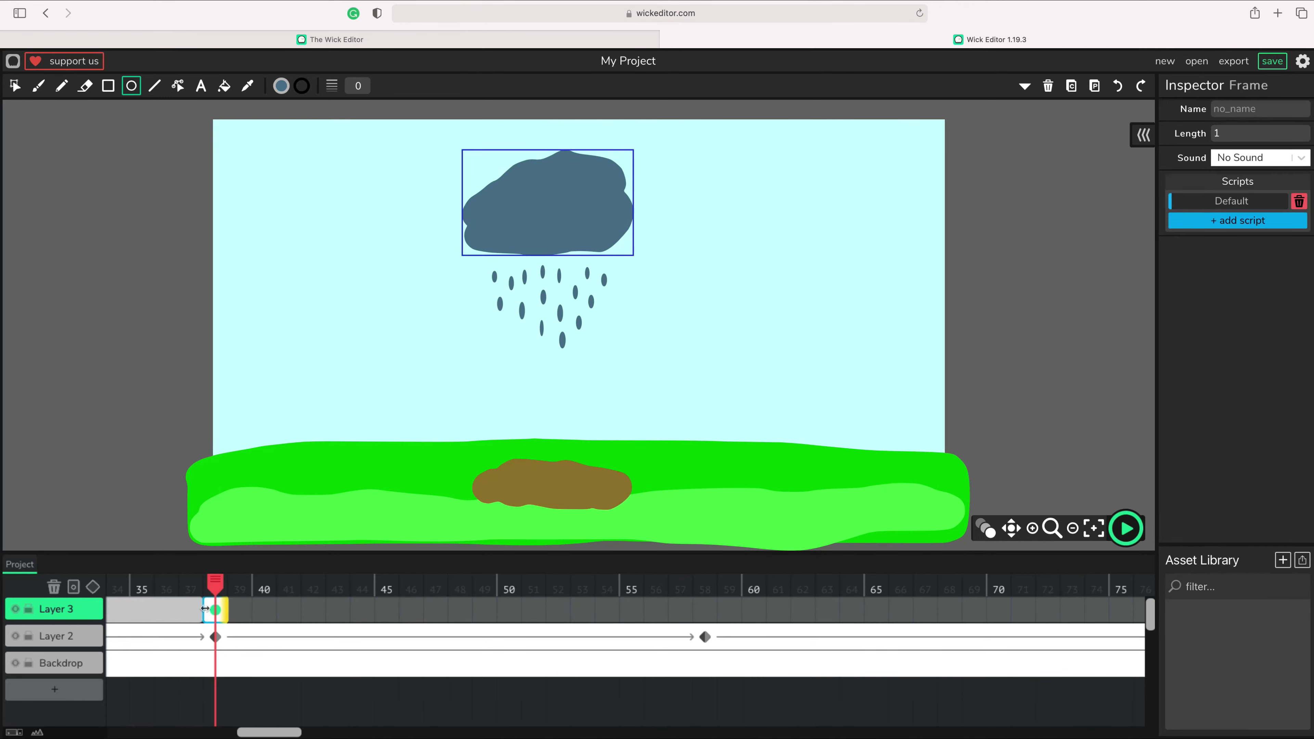
left_click(95, 590)
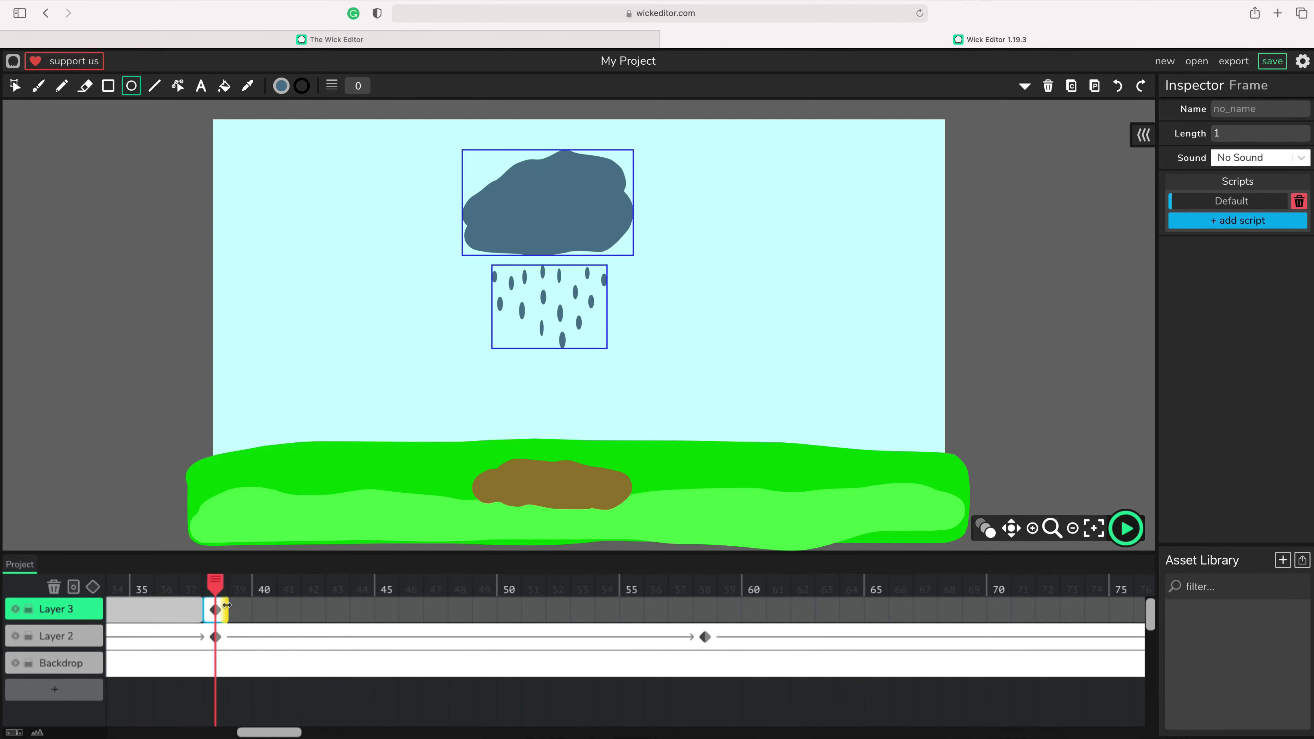
left_click_drag(226, 609, 711, 605)
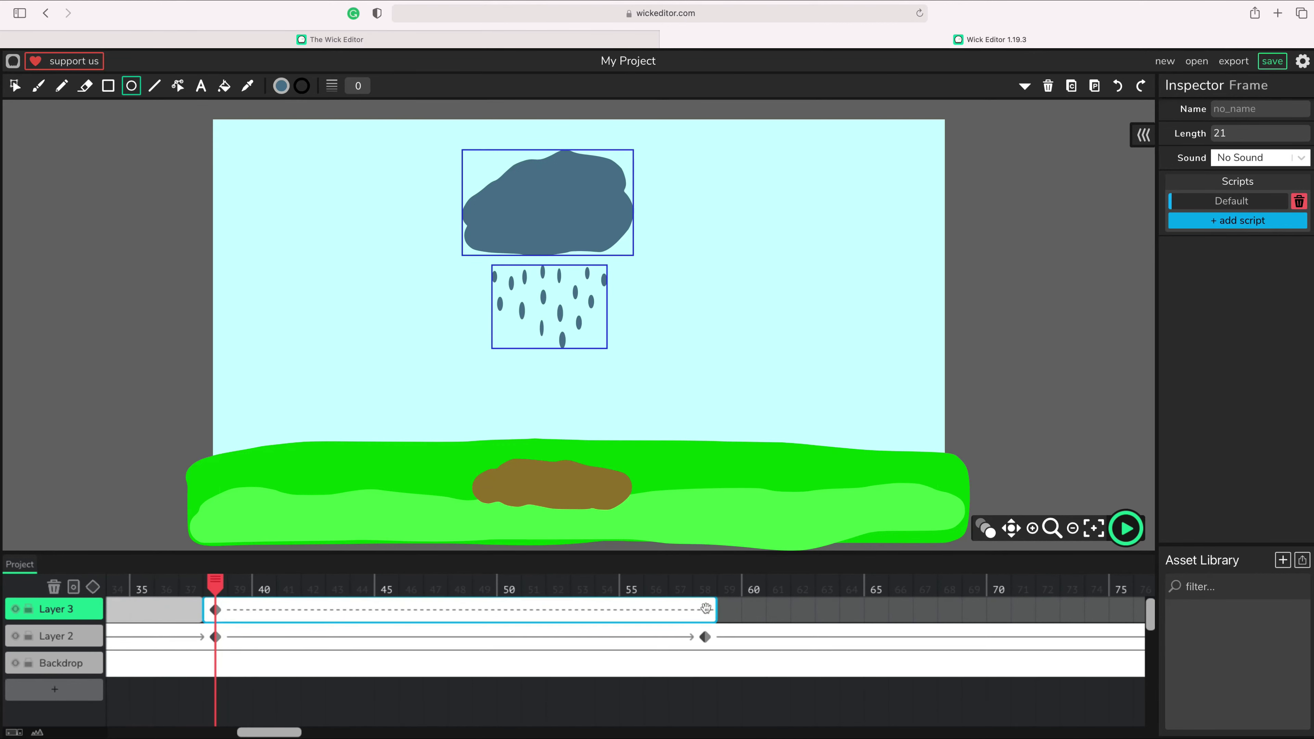
left_click(705, 607)
left_click(93, 586)
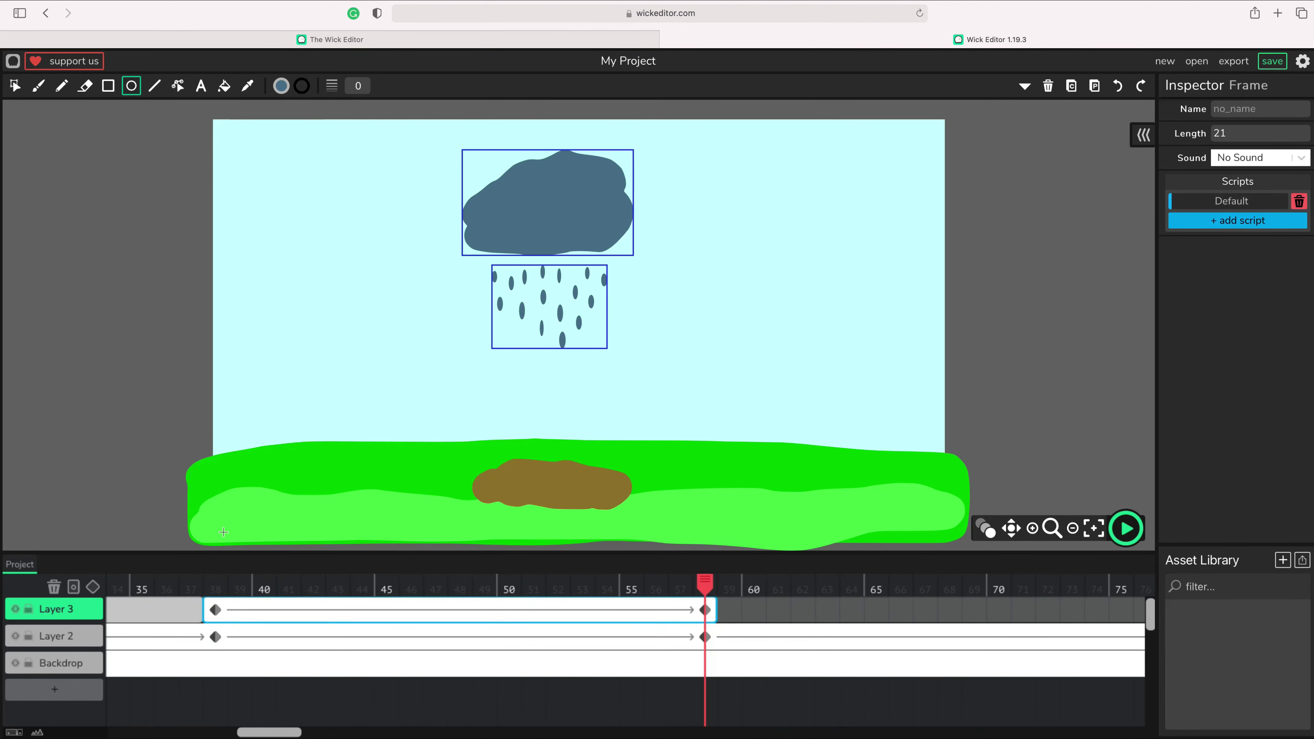
Step: At frame 58, move the raindrops onto the dirt patch, squash their height to fit it and set their opacity to 0.45
key("v")
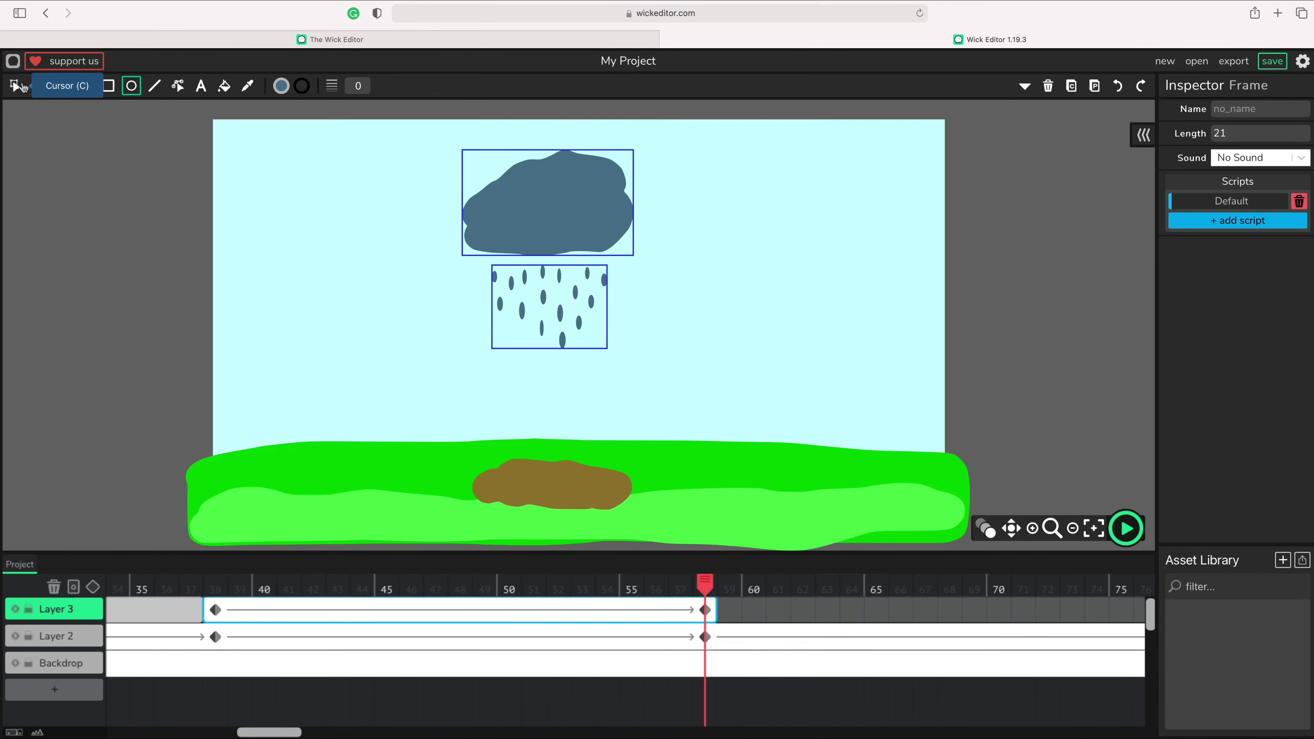
left_click_drag(569, 284, 554, 461)
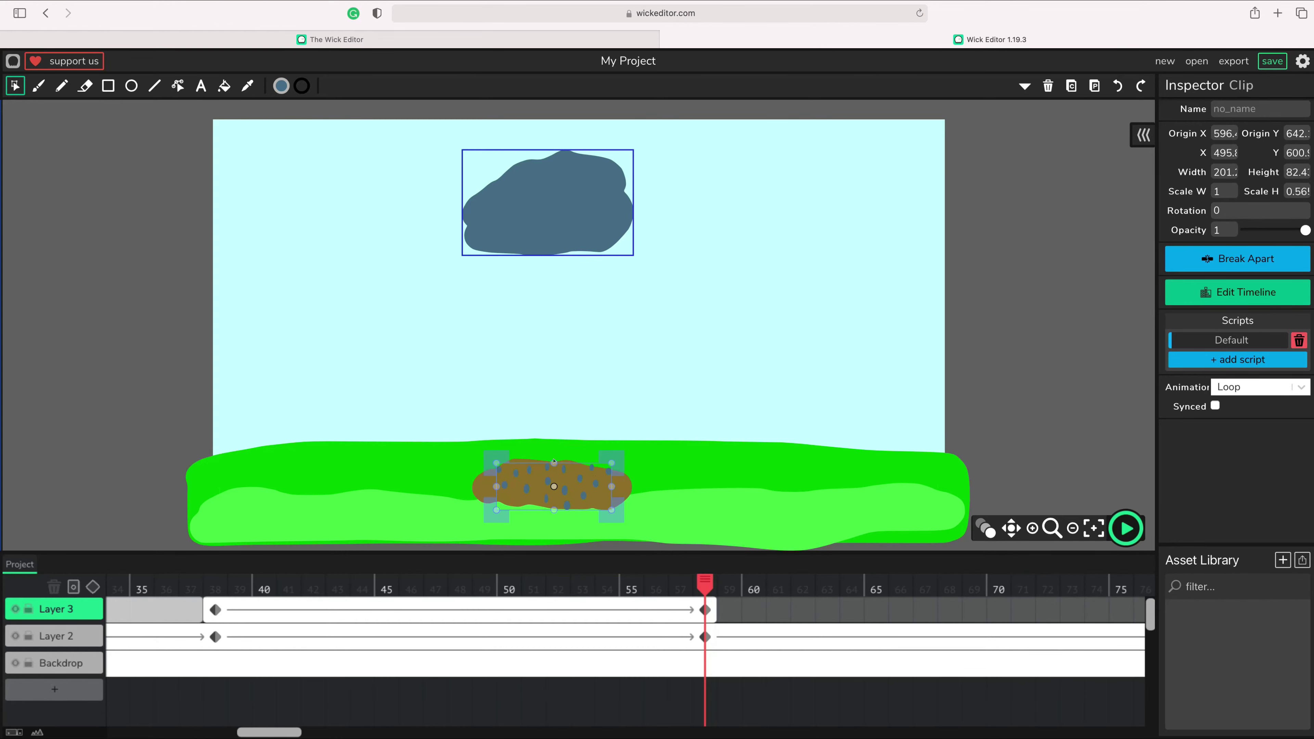
scroll(545, 465, "up", 1)
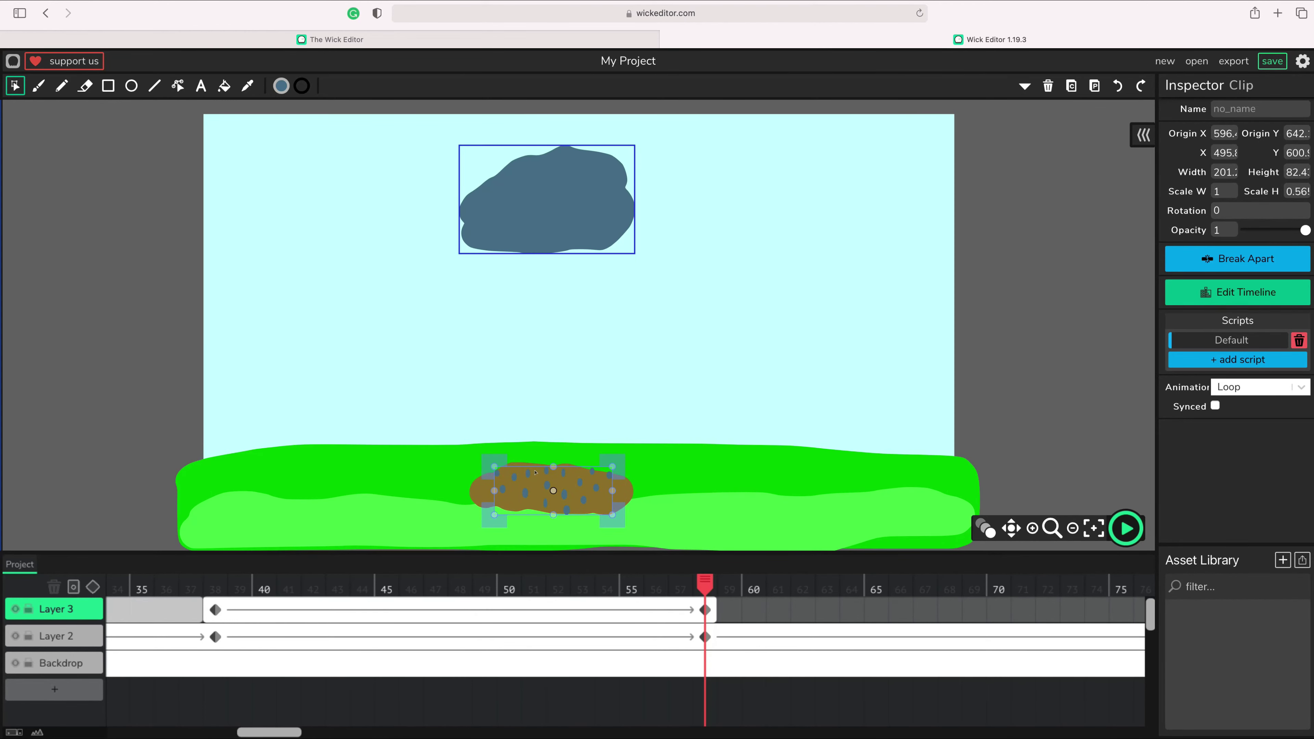
scroll(456, 525, "up", 1)
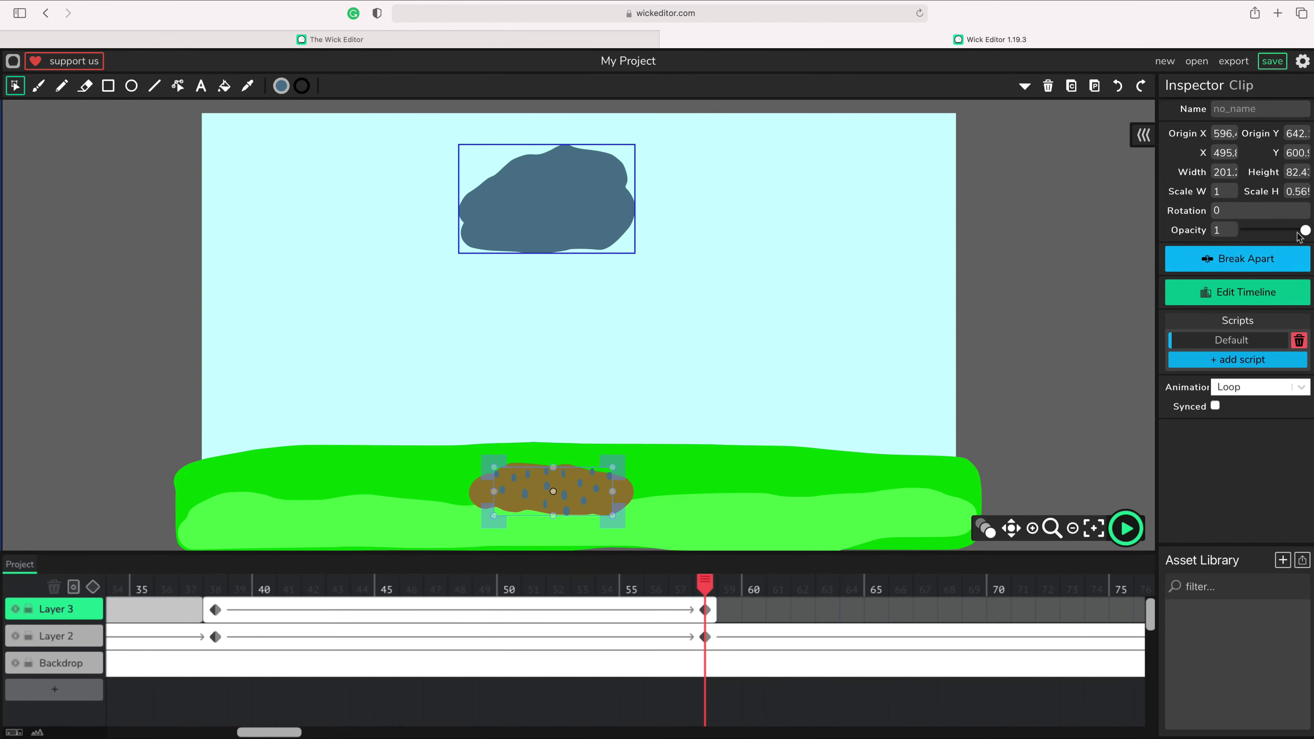
left_click_drag(1305, 231, 1272, 231)
Step: At frame 38, move the raindrops up into the cloud so that only the lowest drops stick out below it
left_click_drag(699, 580, 216, 584)
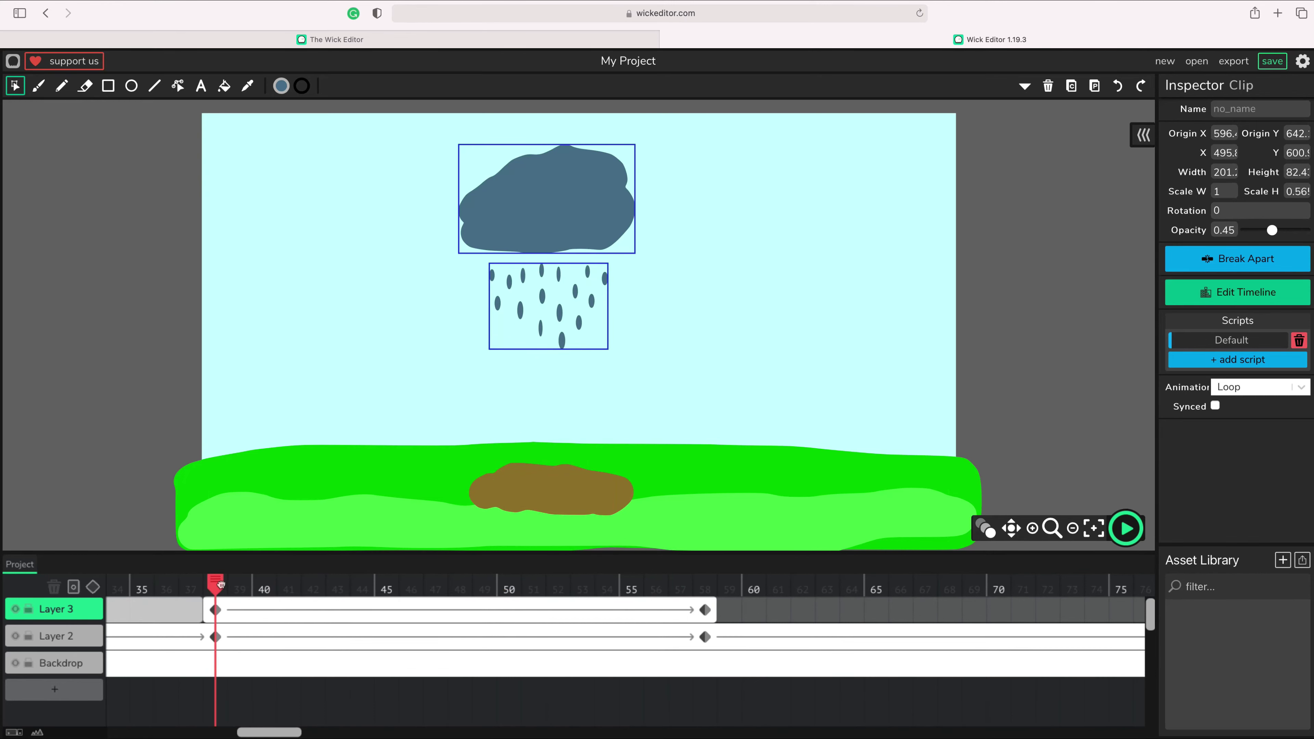
left_click(216, 610)
left_click(557, 283)
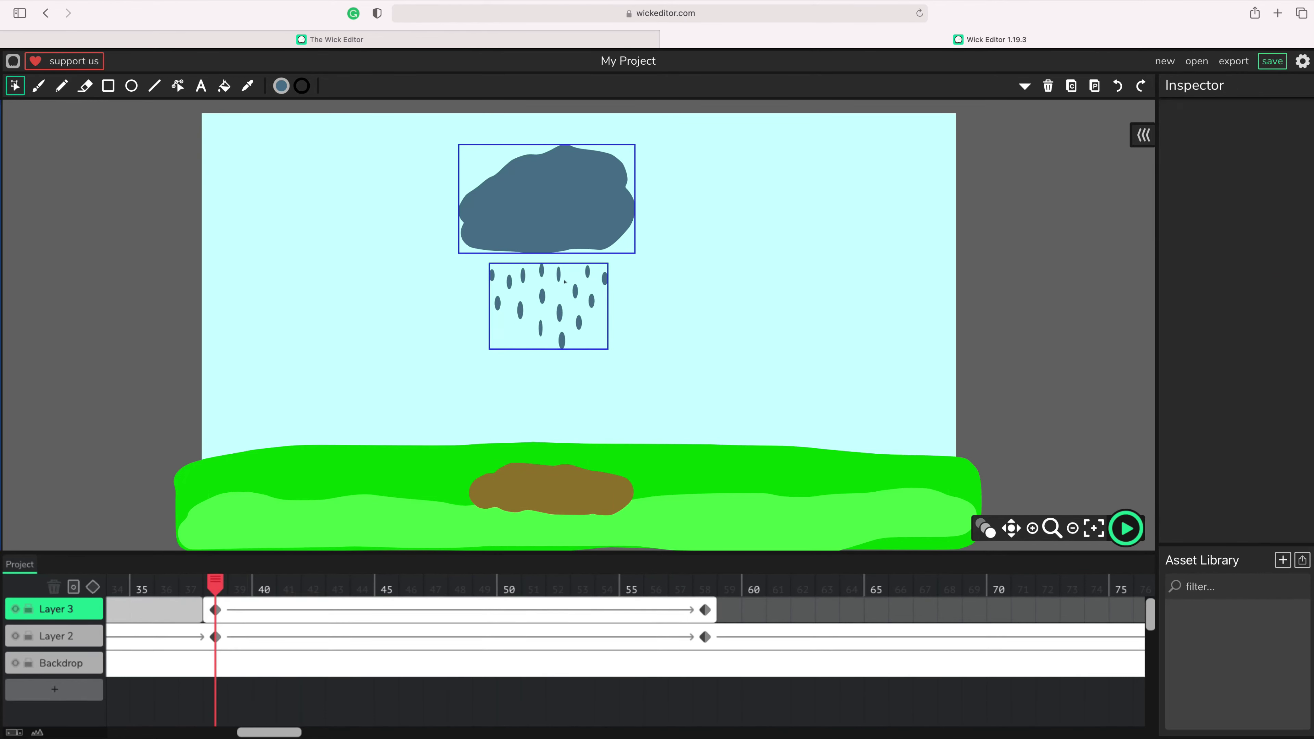
left_click(560, 323)
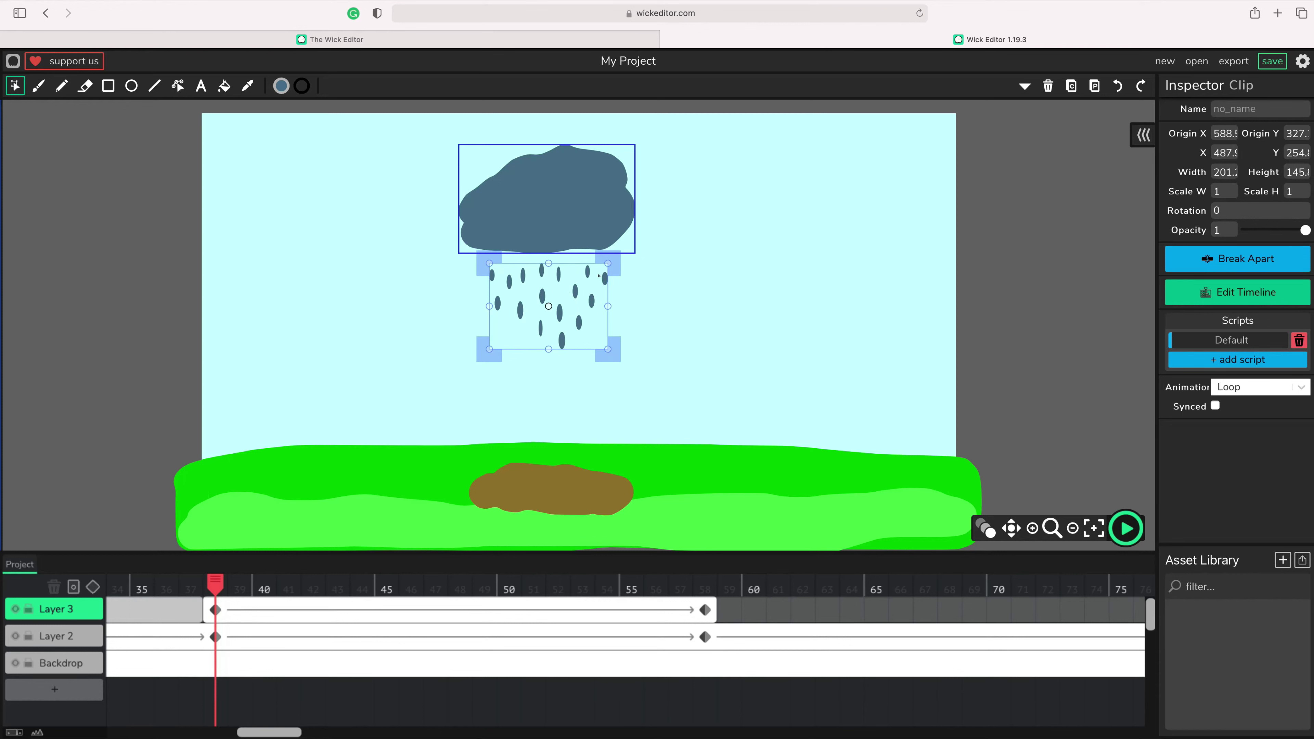
left_click_drag(599, 275, 596, 197)
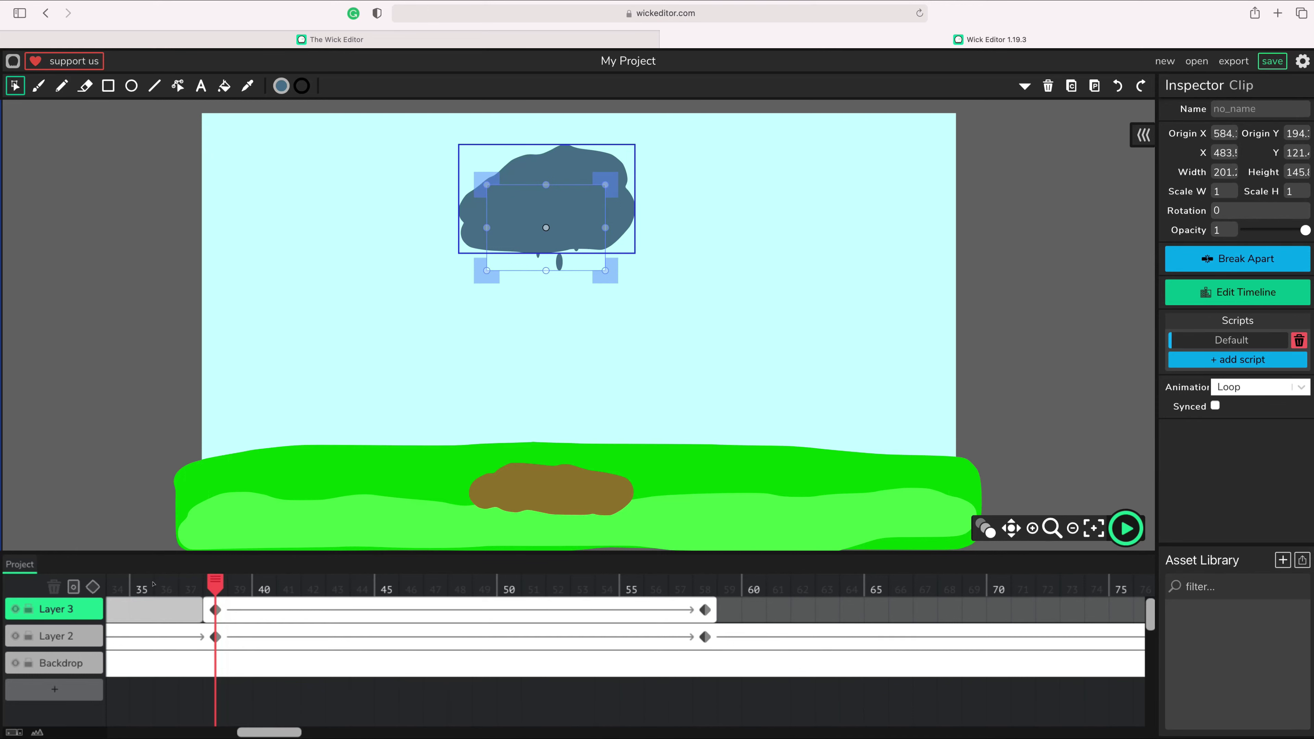
Step: Scrub through the animation to frame 78 and extend the Backdrop frame to a length of 100
left_click_drag(196, 588, 999, 601)
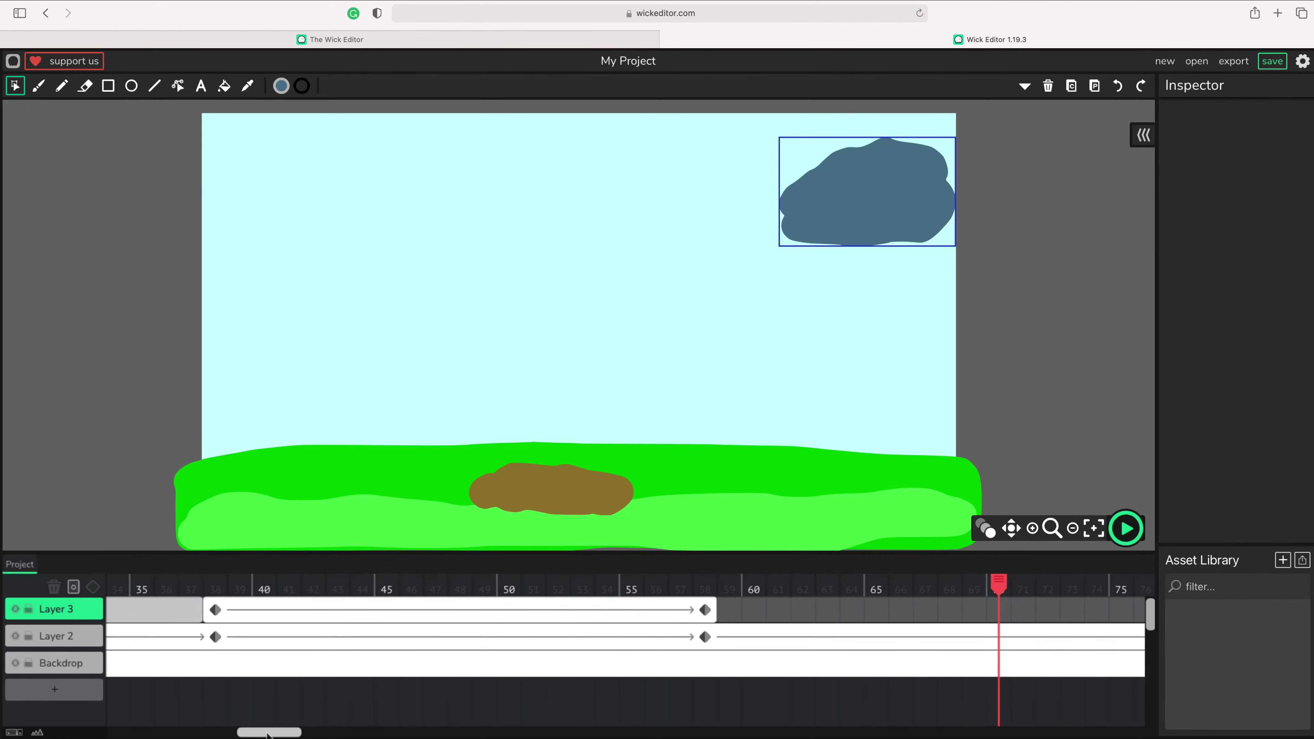
left_click_drag(268, 735, 370, 733)
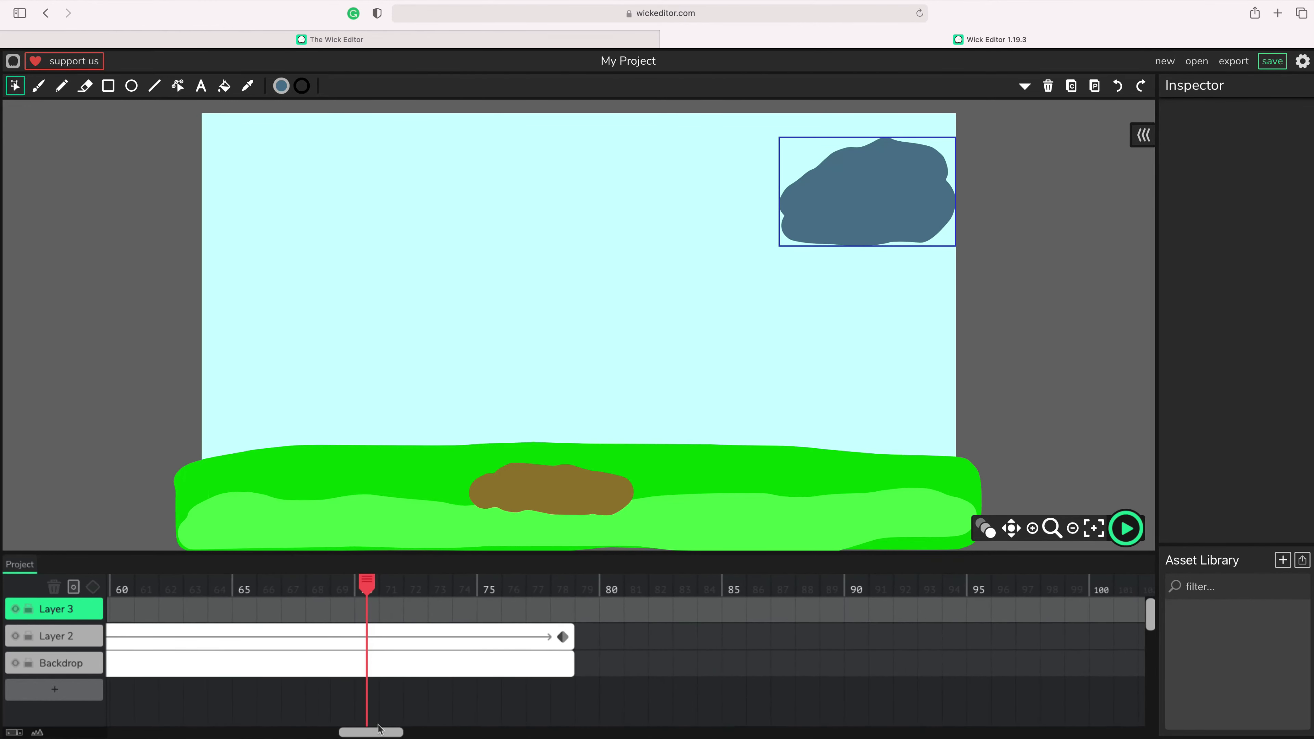
left_click_drag(370, 584, 557, 591)
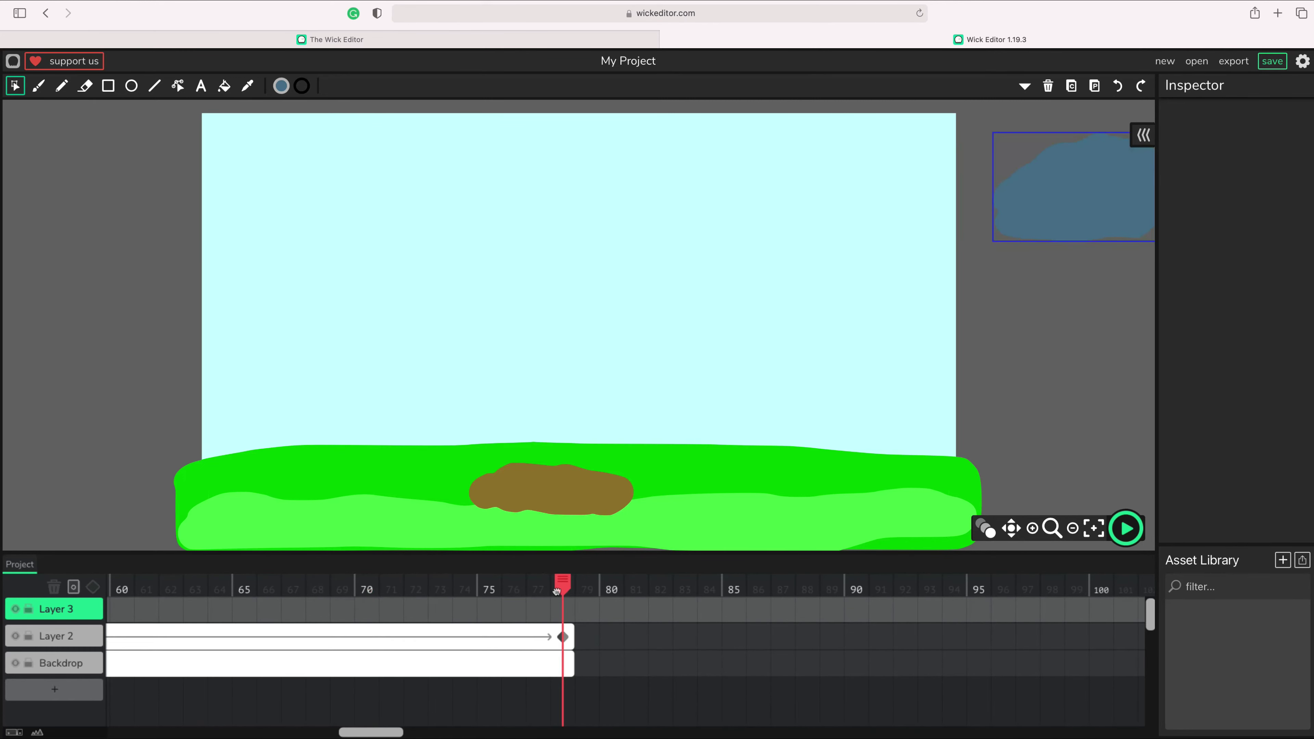
left_click_drag(571, 663, 1112, 663)
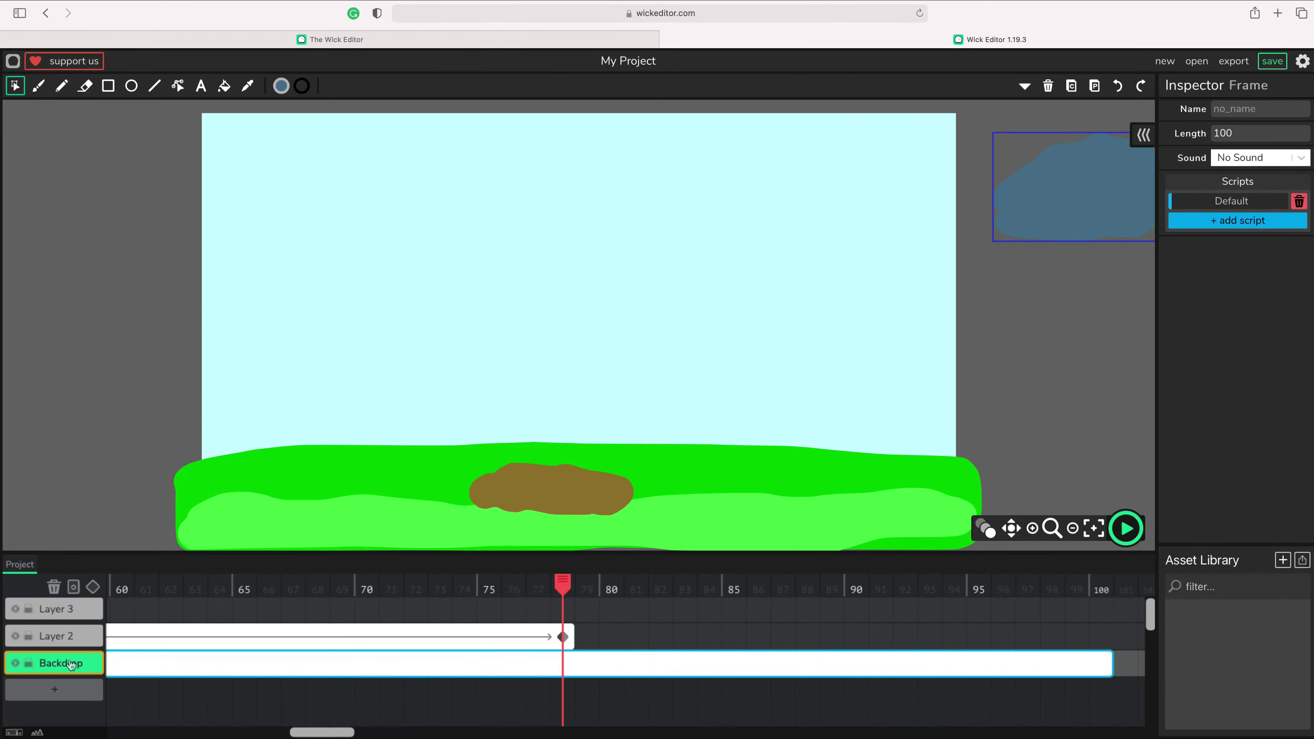
Step: Add a blank frame at 79 on Layer 2, right after the cloud's tween, and choose the Brush tool
scroll(322, 714, "right", 5)
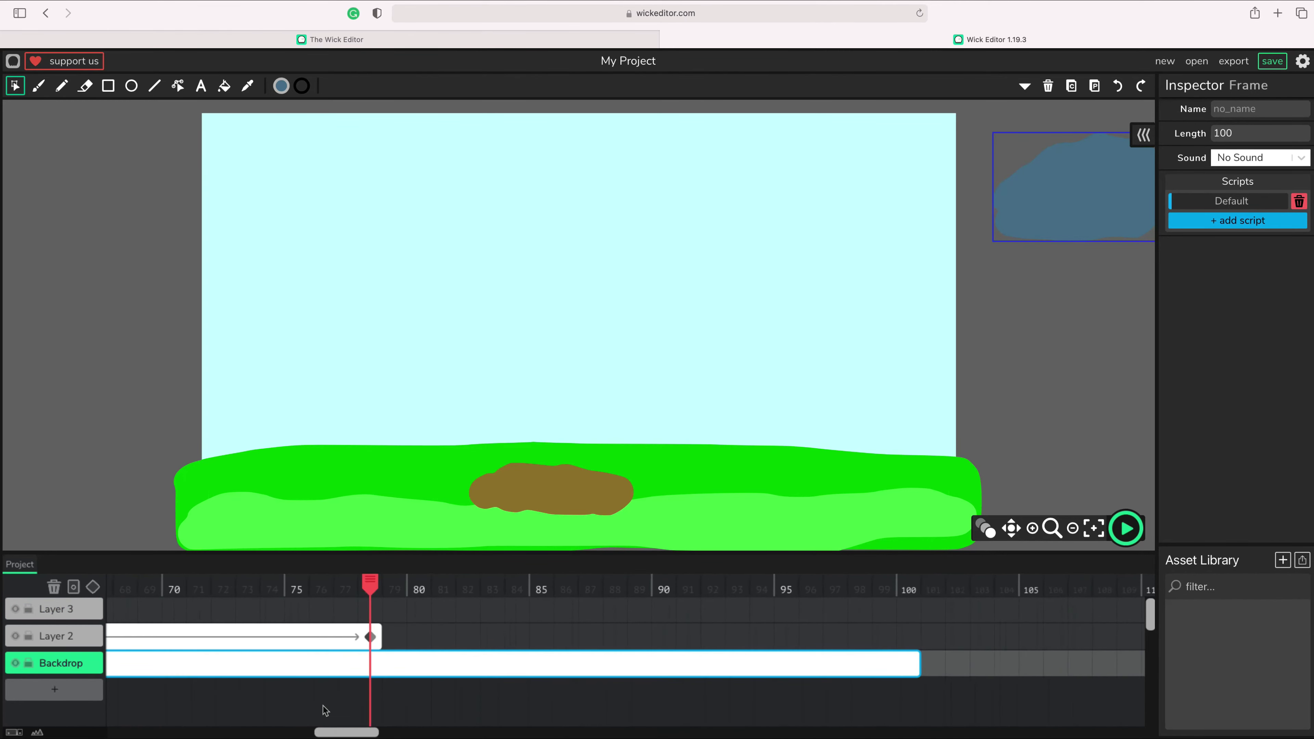
left_click(397, 637)
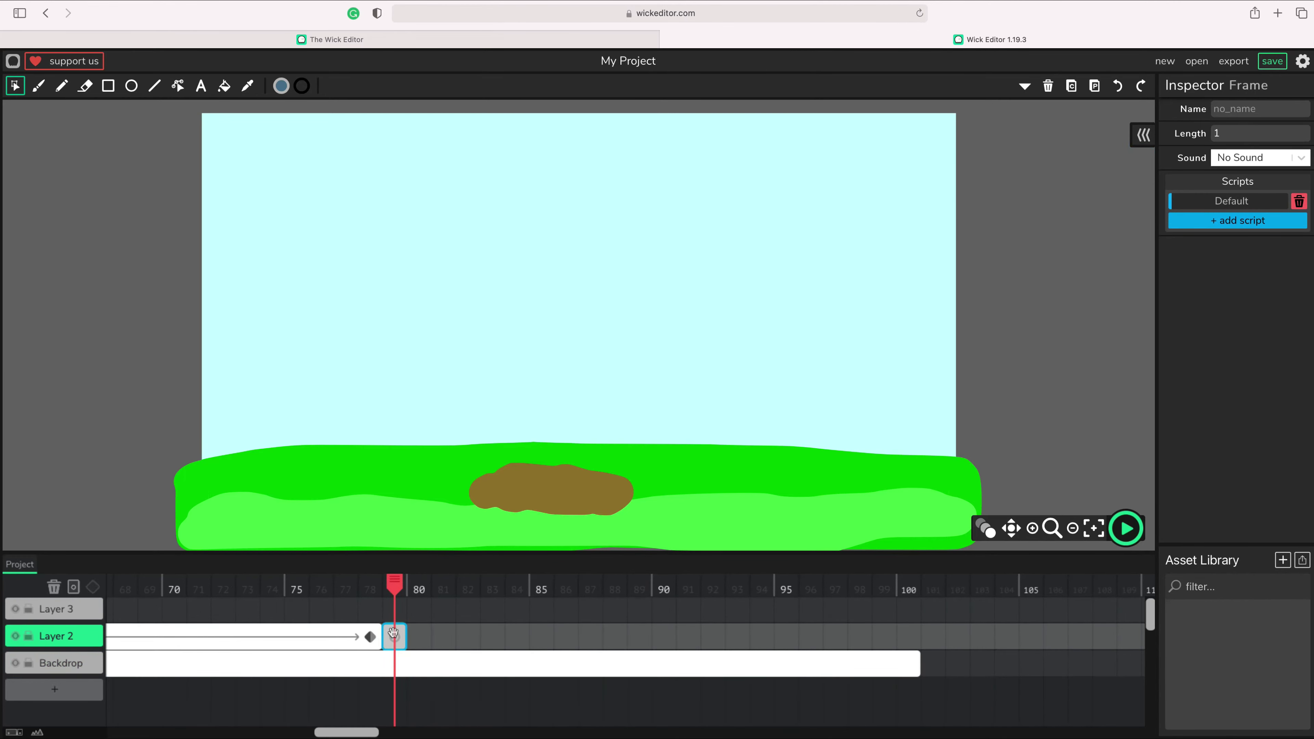
left_click(39, 87)
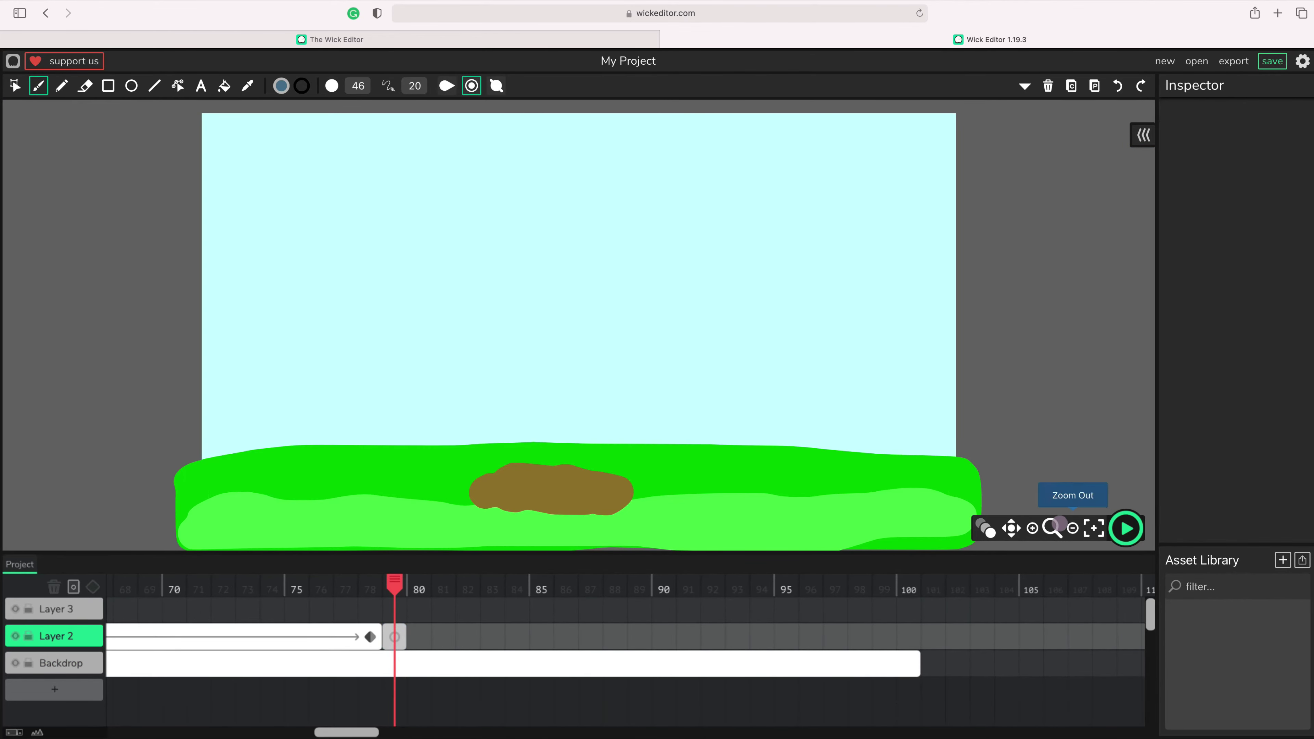
Step: Set the brush's fill colour to dark green 0C5B05 for painting on the dirt patch
left_click(1032, 529)
left_click(1033, 530)
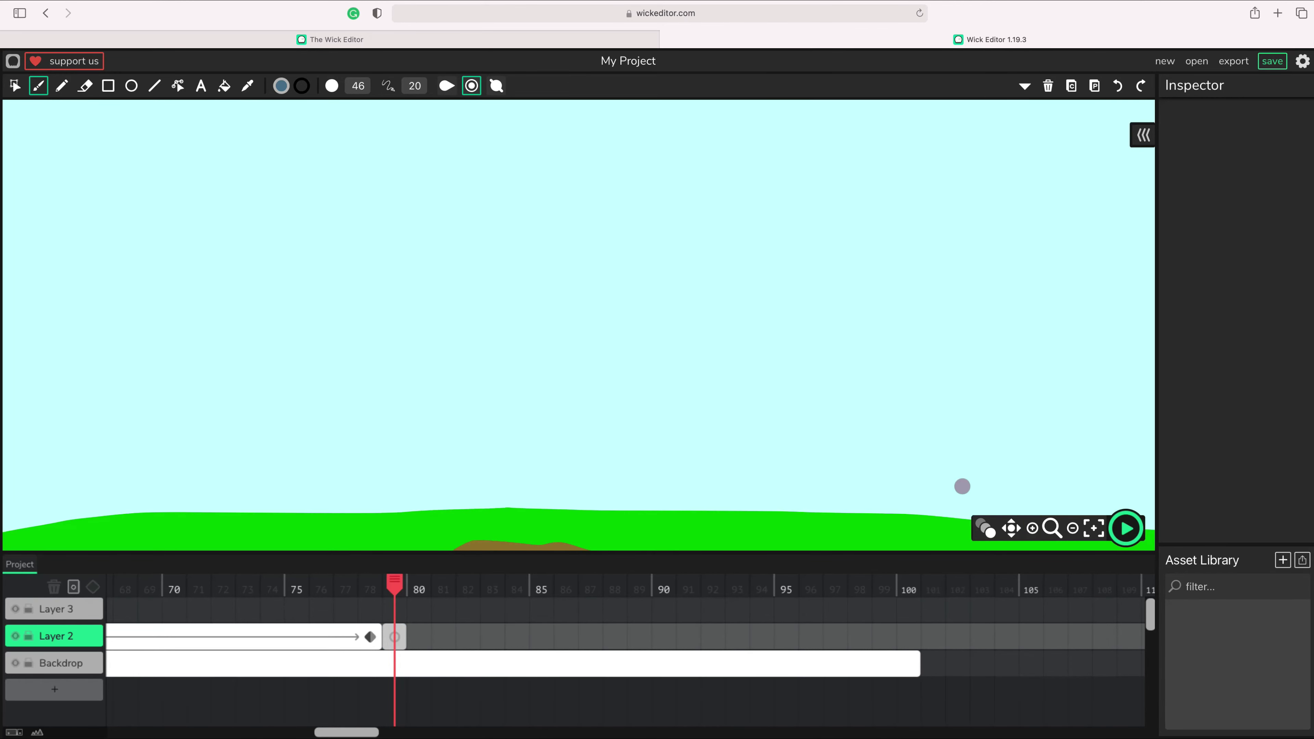
left_click(1011, 529)
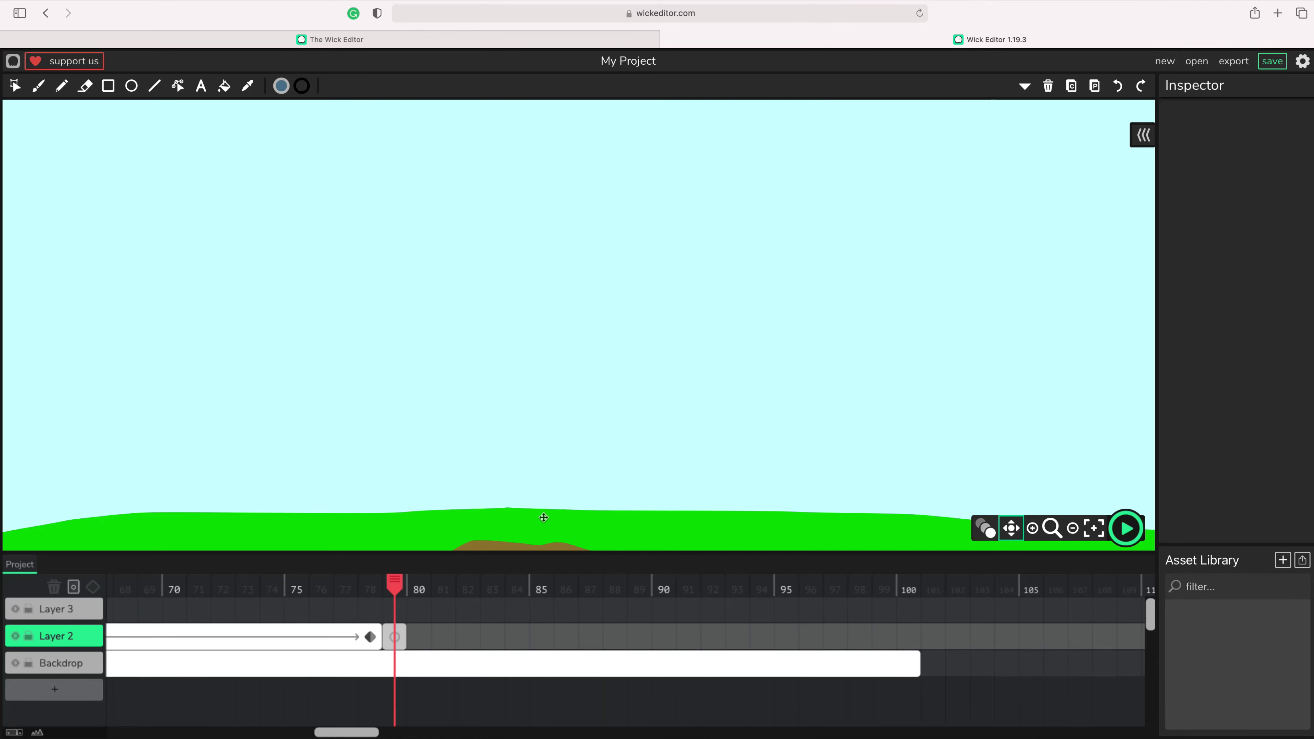
left_click_drag(543, 518, 559, 370)
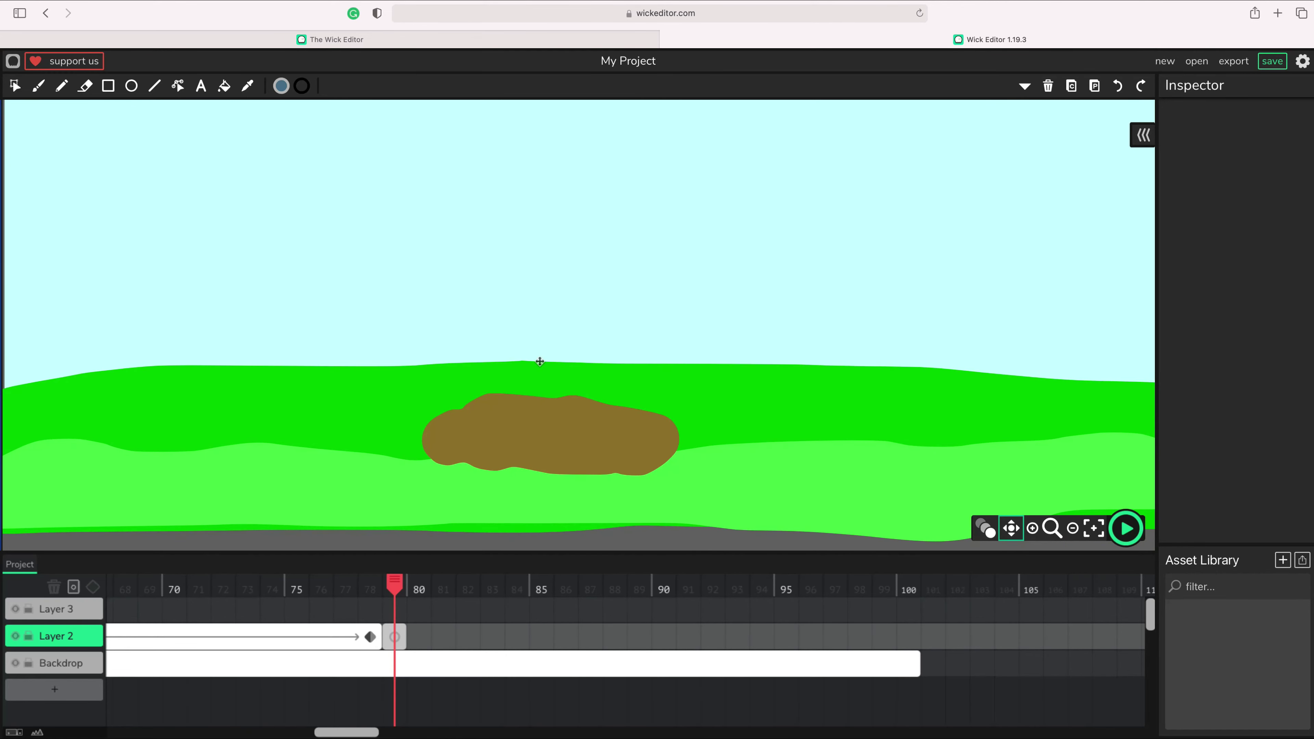
left_click(38, 86)
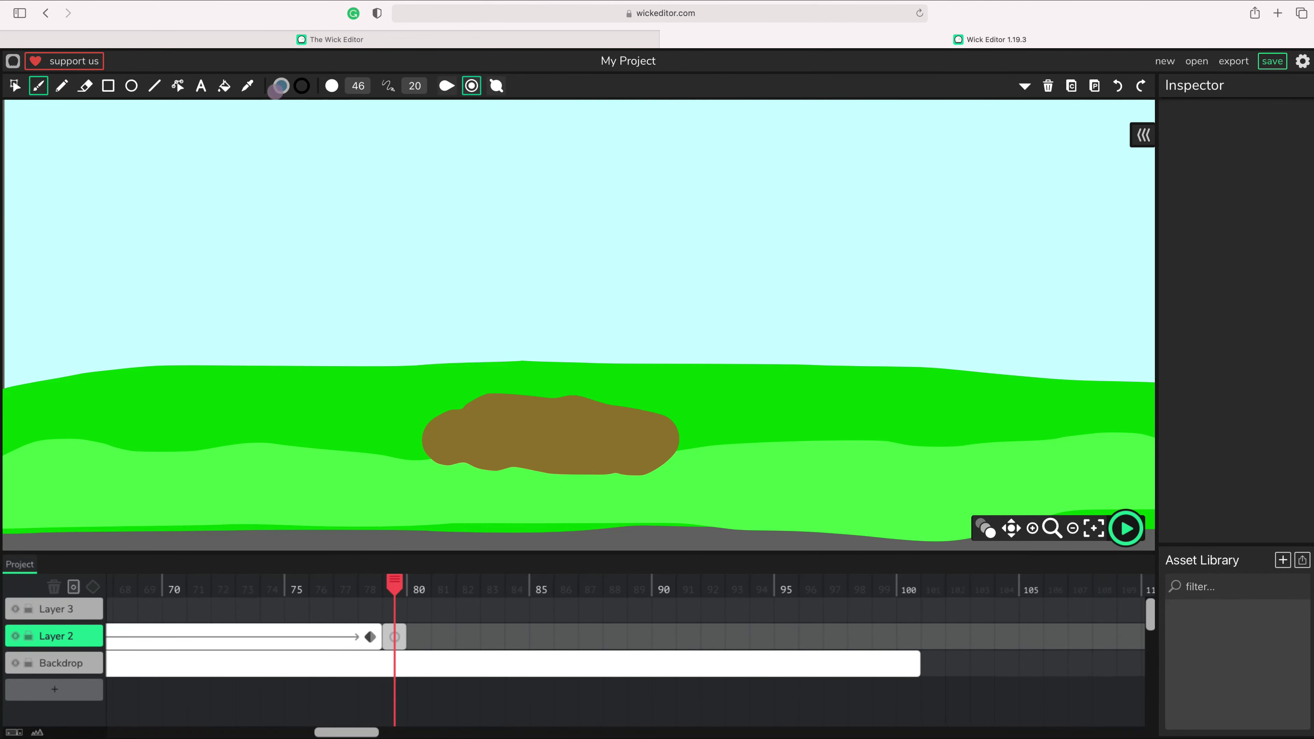
left_click(281, 87)
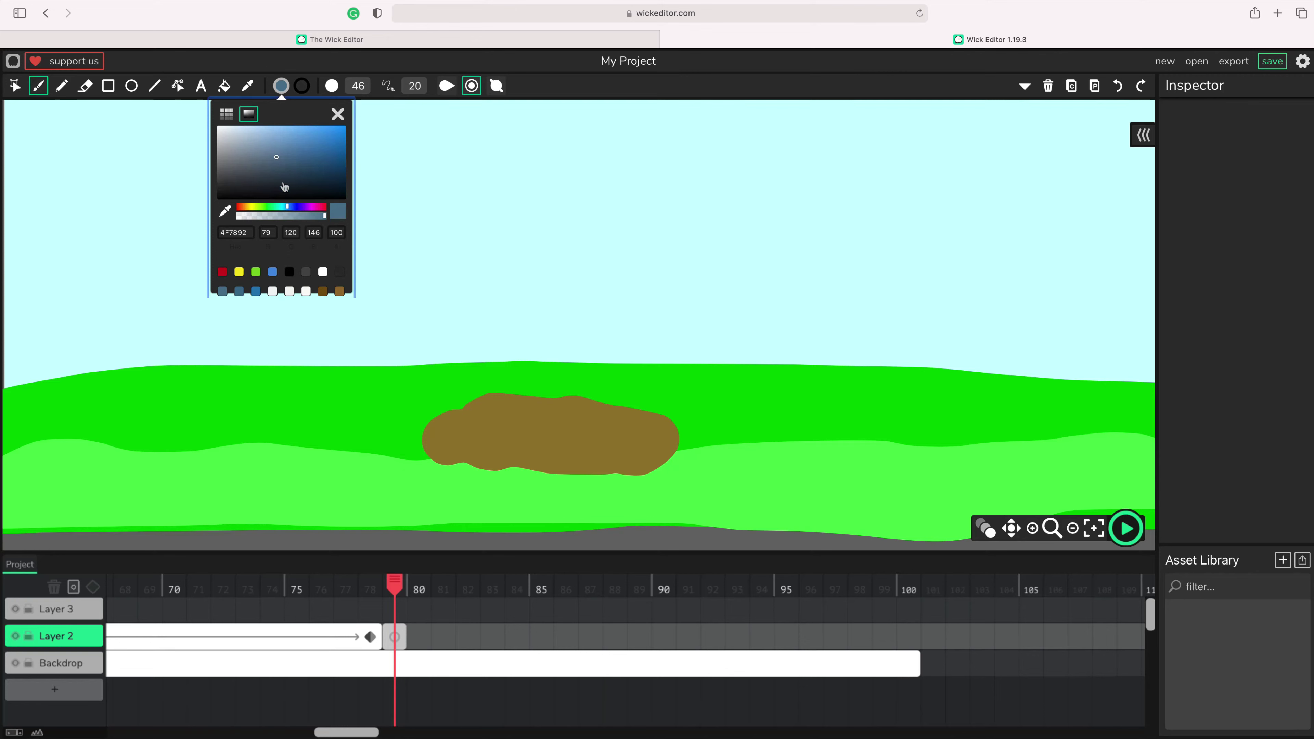
left_click(265, 206)
left_click(301, 128)
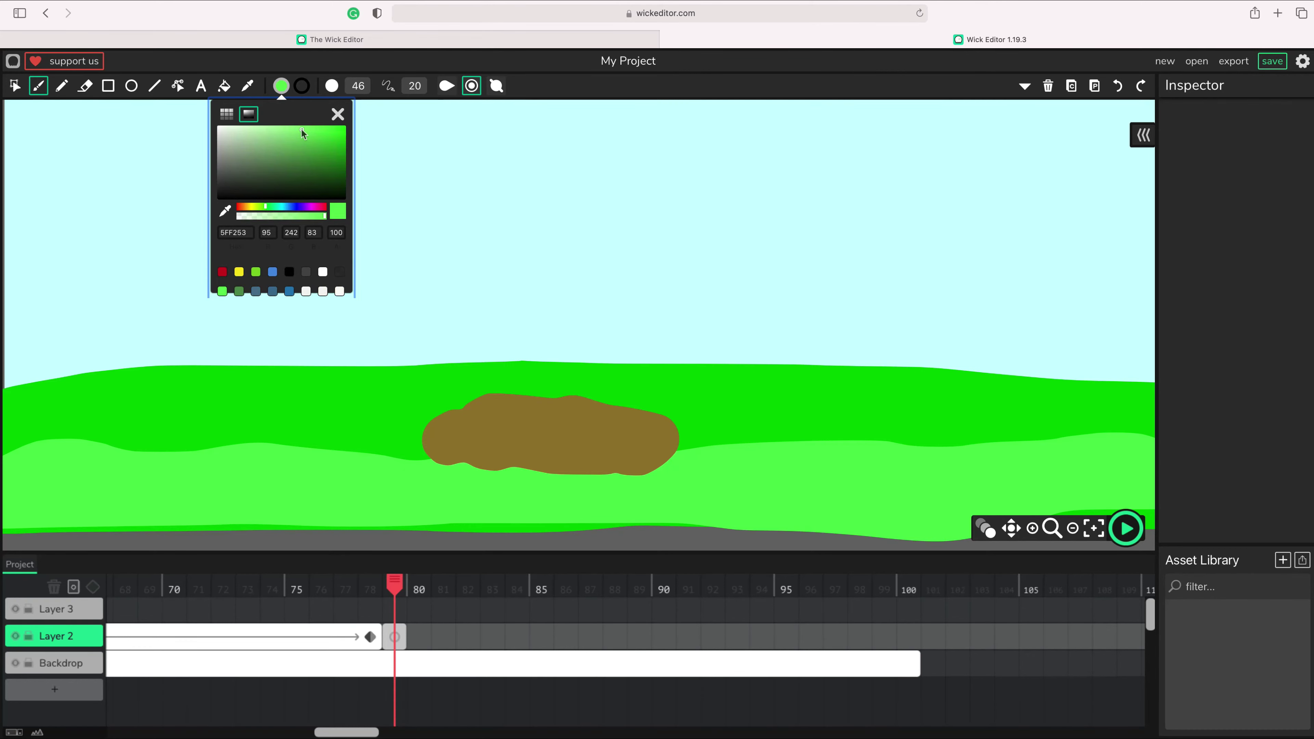
left_click(339, 174)
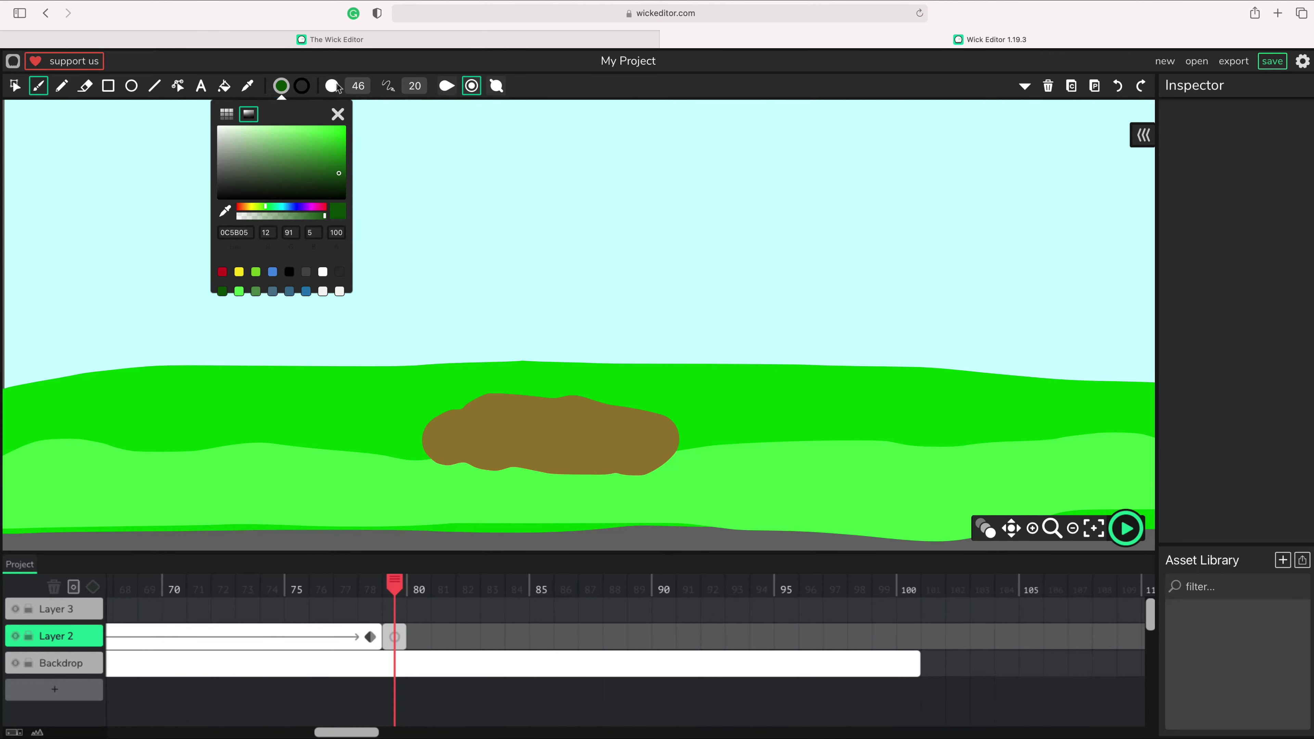
Step: Paint a small sprout dot in the middle of the dirt patch in frame 79, using brush size 18 with pressure on
left_click(351, 83)
left_click(351, 84)
left_click_drag(354, 105, 341, 107)
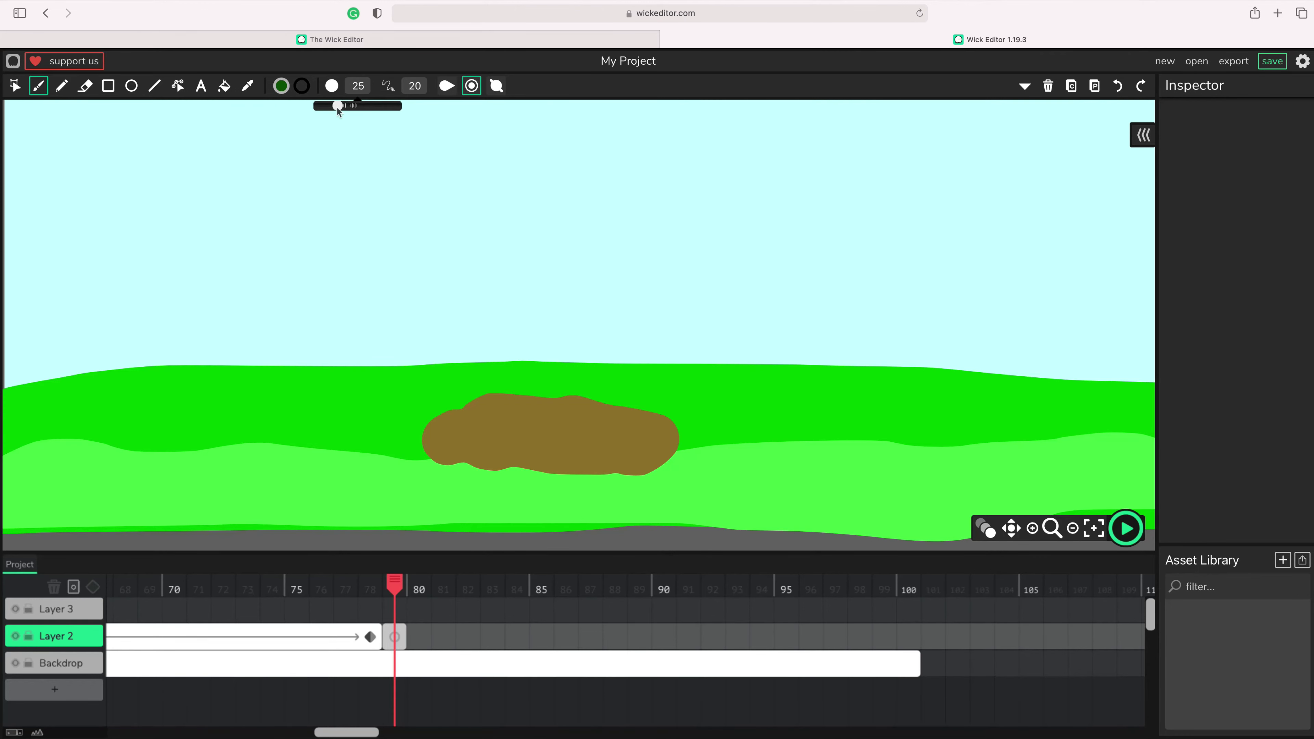
left_click(446, 87)
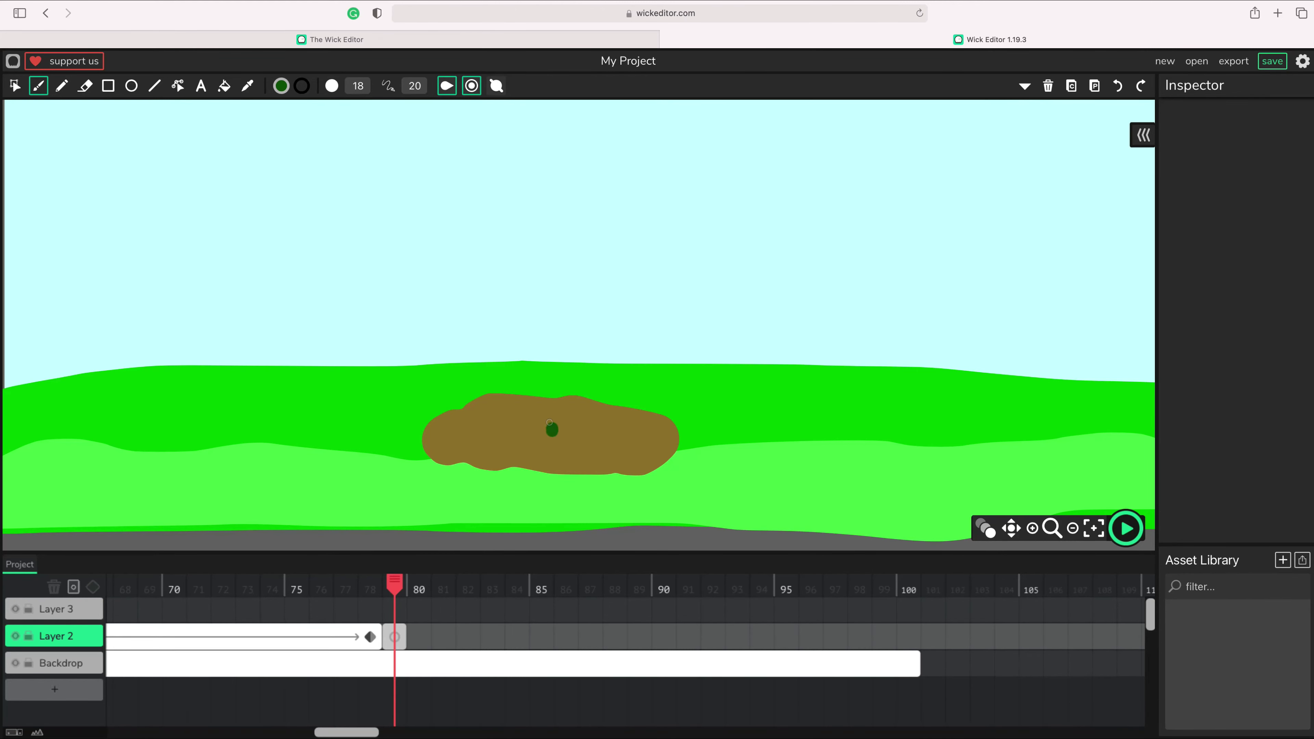
Step: Add frame 80 on Layer 2 and, with onion skinning on, paint a short upright sprout over the previous dot
left_click(424, 637)
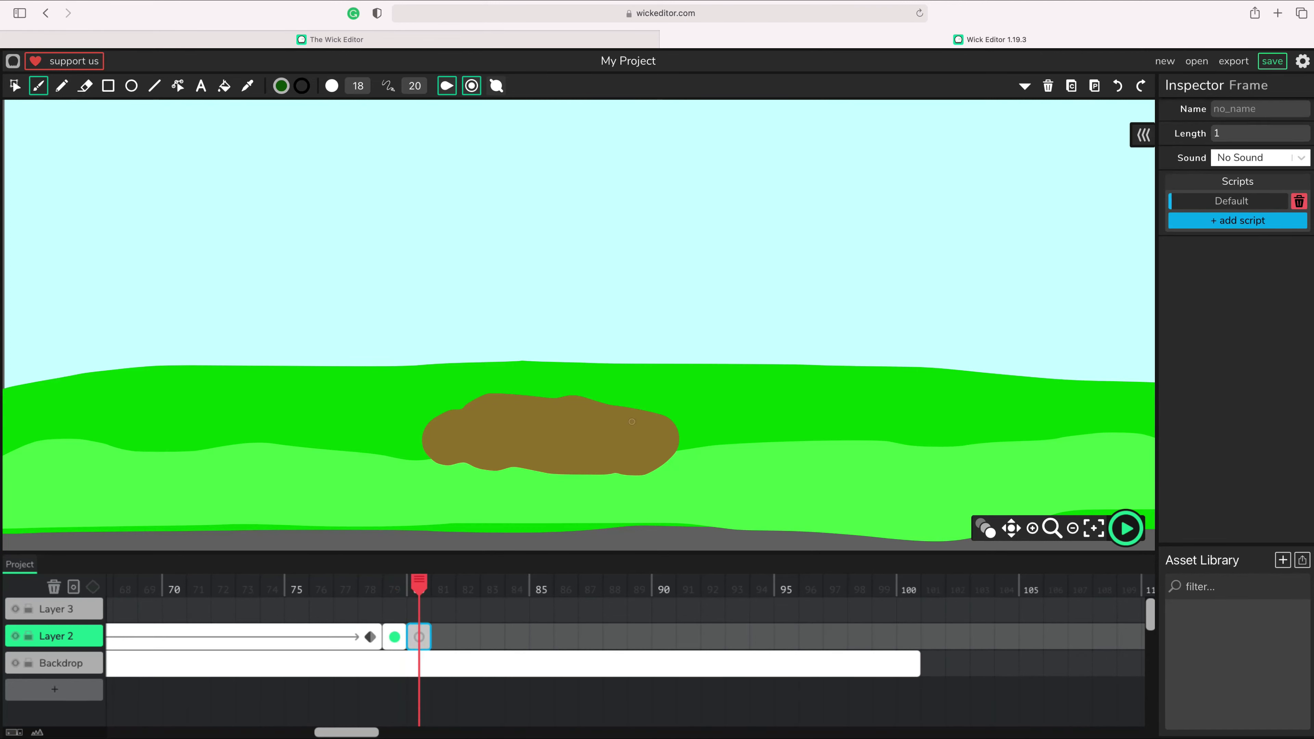
left_click(985, 528)
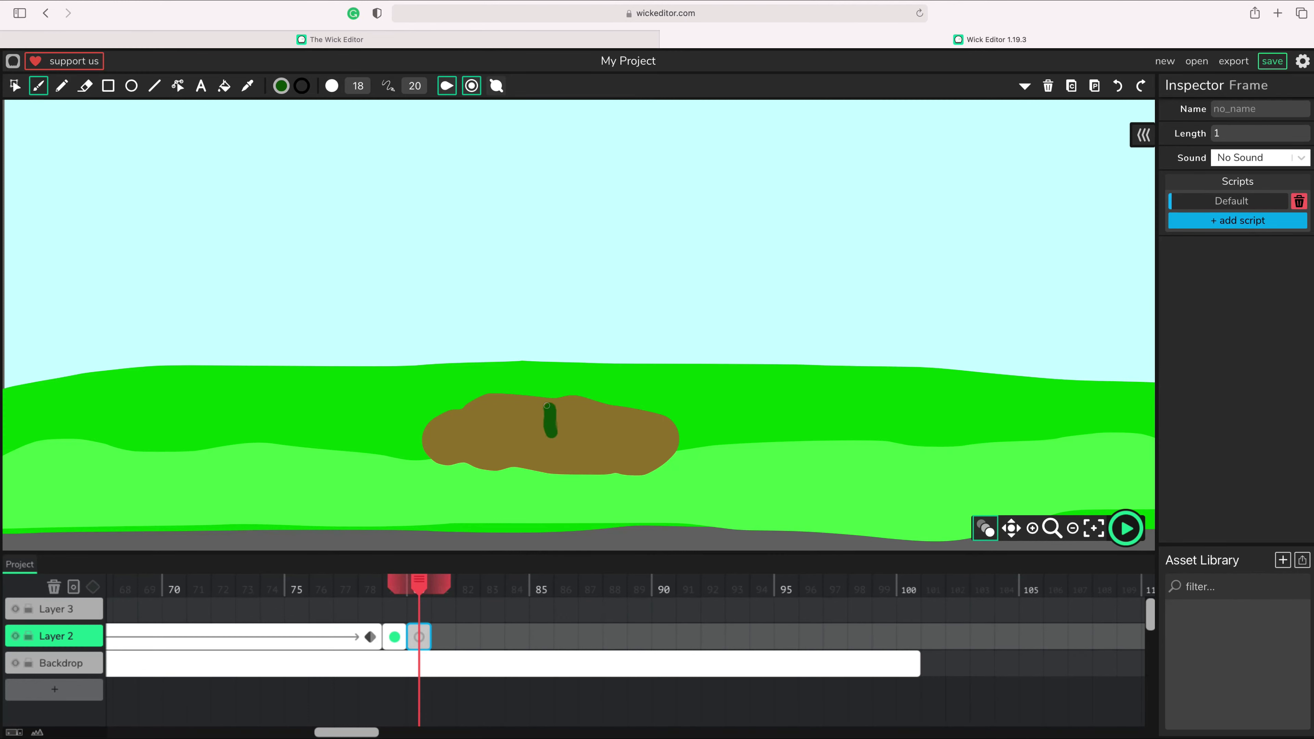
left_click_drag(547, 405, 547, 405)
Step: Add frames 81 to 83 on Layer 2, painting a taller stem in each and giving the last one a right-hand branch
key("shift+=")
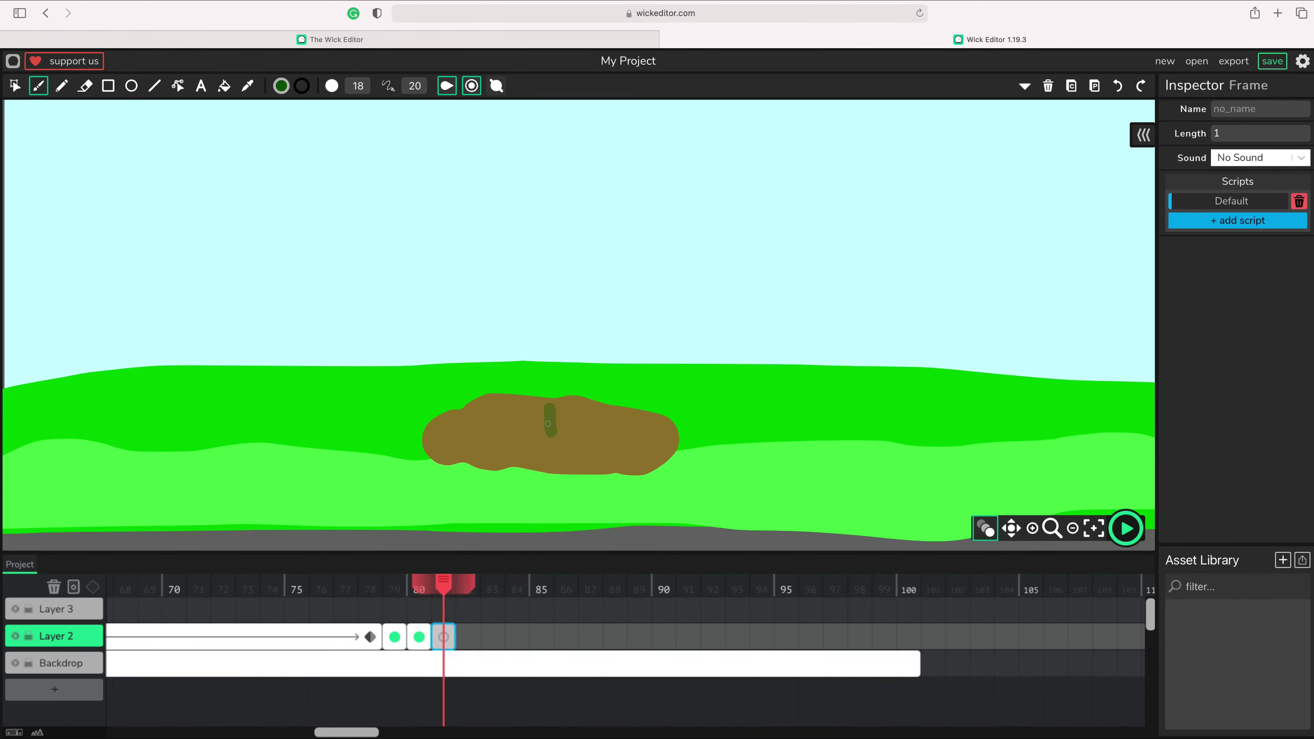
mouse_move(547, 410)
left_mouse_down()
mouse_move(545, 374)
mouse_move(548, 408)
mouse_move(546, 341)
left_mouse_up()
key("shift+=")
key("shift+=")
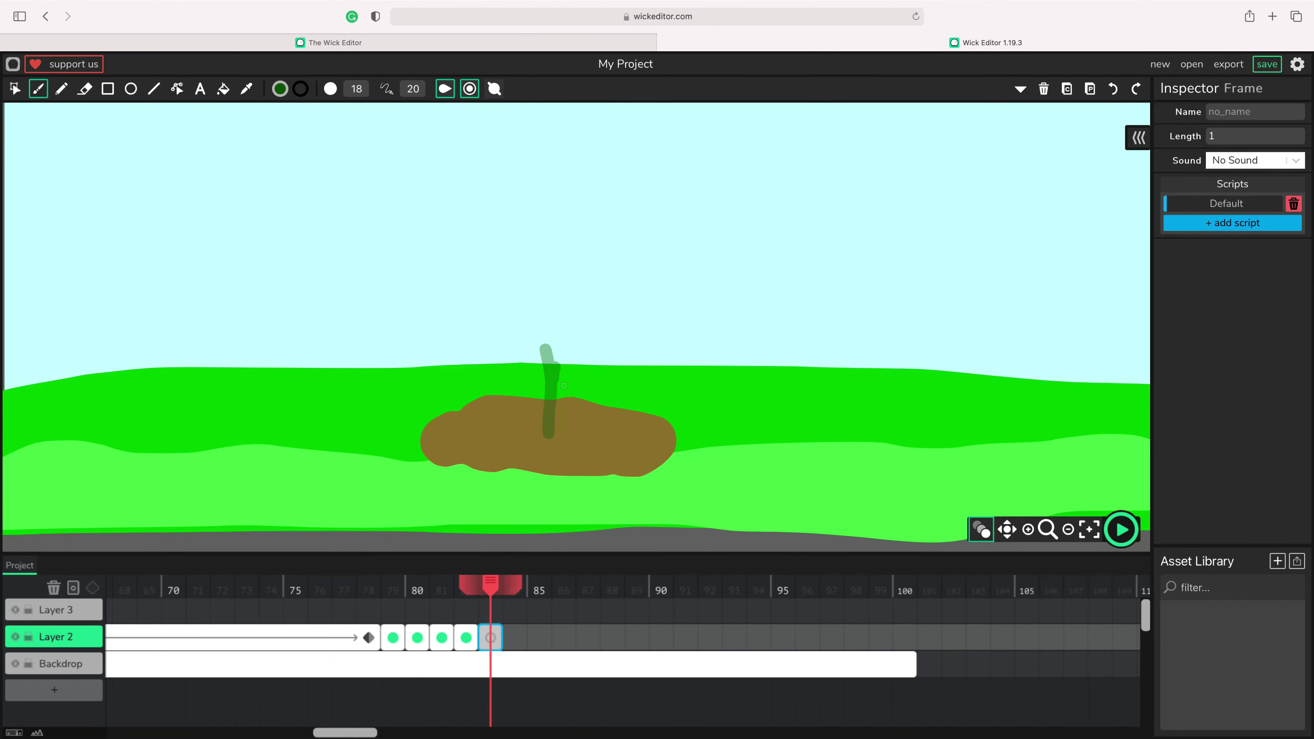
mouse_move(548, 437)
left_mouse_down()
mouse_move(540, 323)
mouse_move(555, 393)
left_mouse_up()
Step: Add frame 84 on Layer 2 and paint a taller stem with a right-hand branch and a short left-hand branch
key("shift+=")
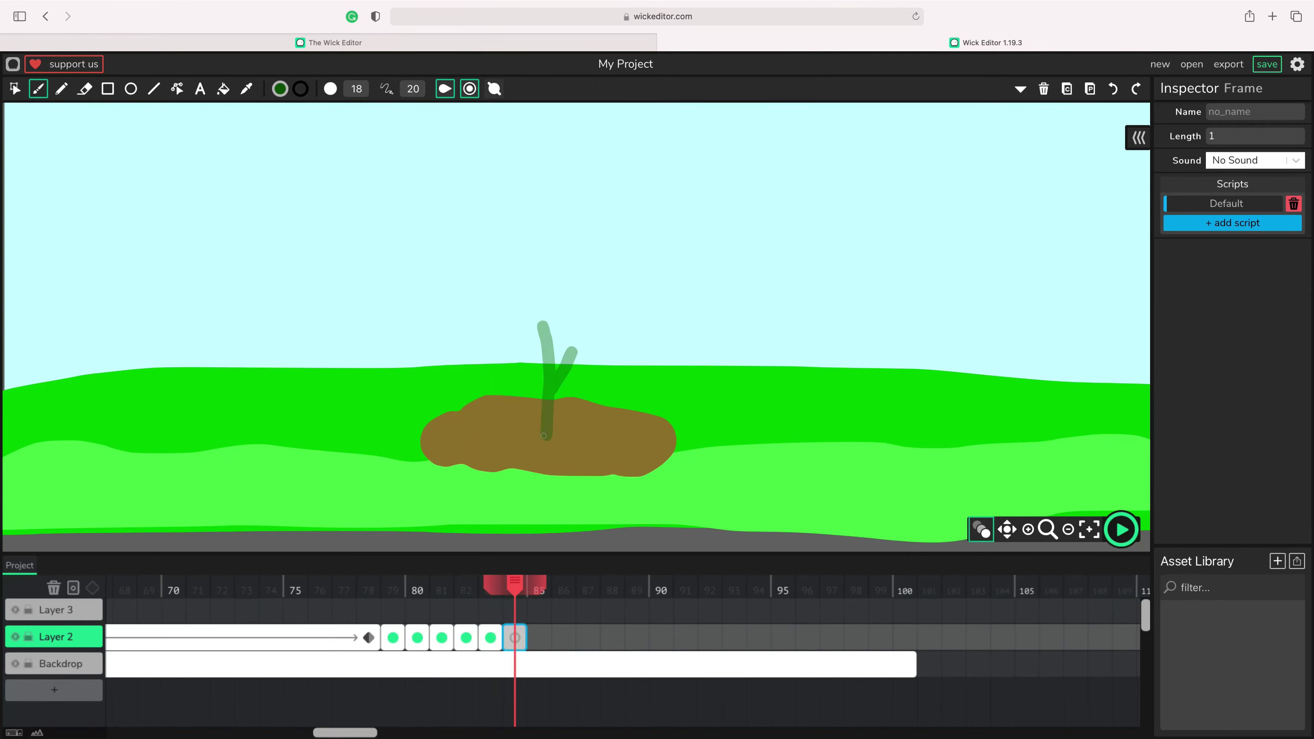
left_click_drag(546, 437, 540, 293)
left_click_drag(575, 334, 553, 389)
left_click_drag(527, 329, 539, 341)
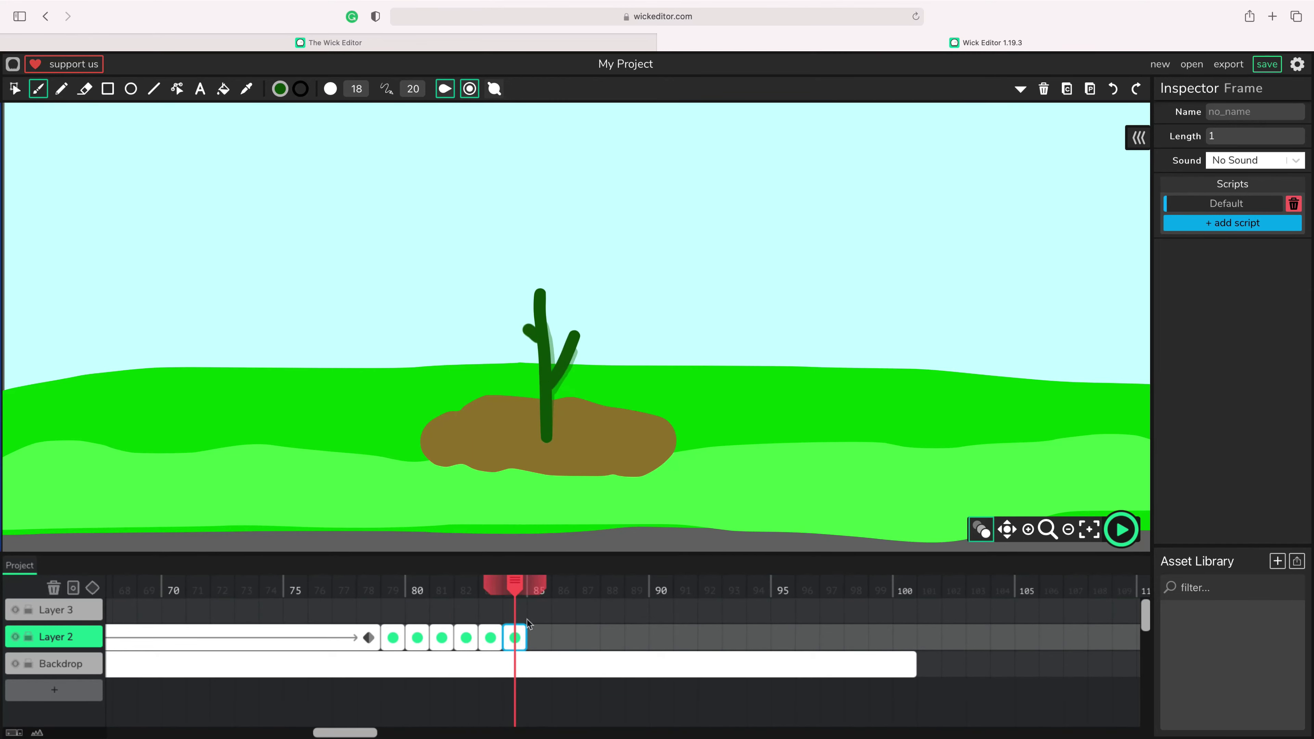
Step: Add frame 85 on Layer 2 and paint the plant taller, with a thicker lower stem and a raised right-hand branch
key("shift+=")
left_click_drag(542, 247, 540, 436)
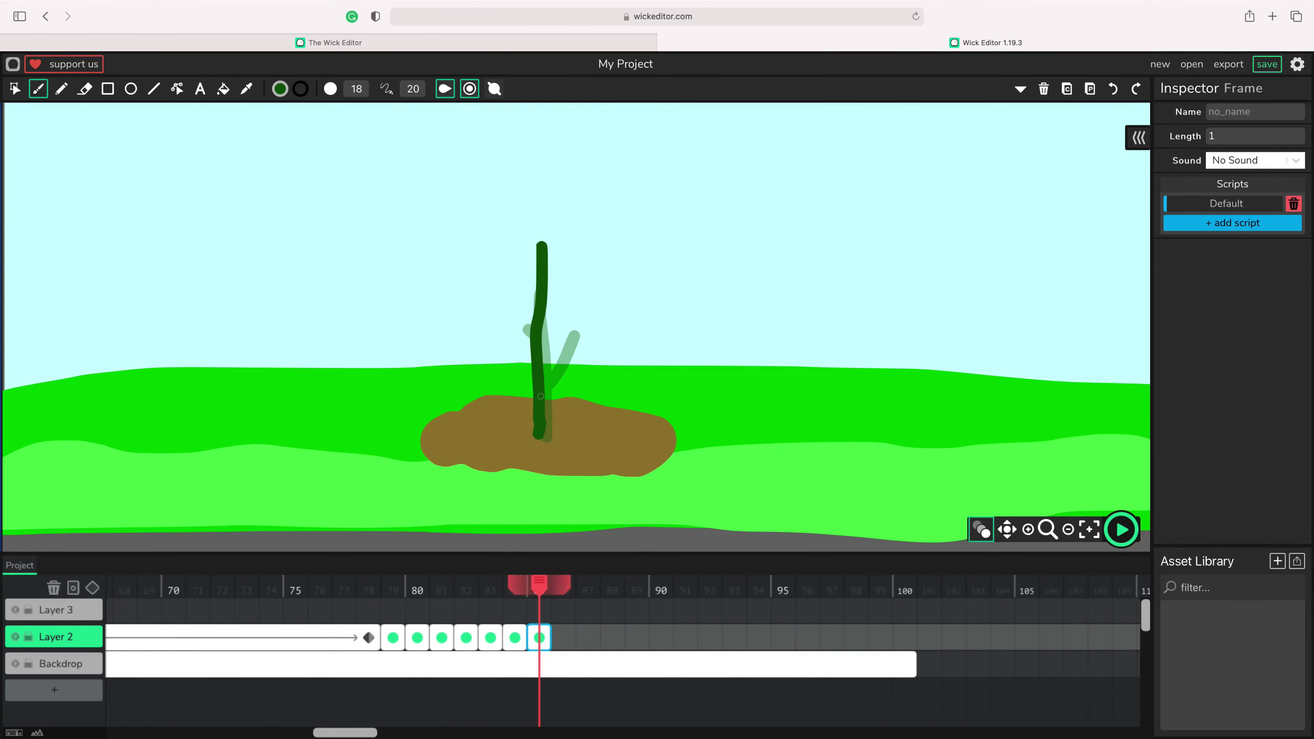
left_click_drag(540, 343, 553, 437)
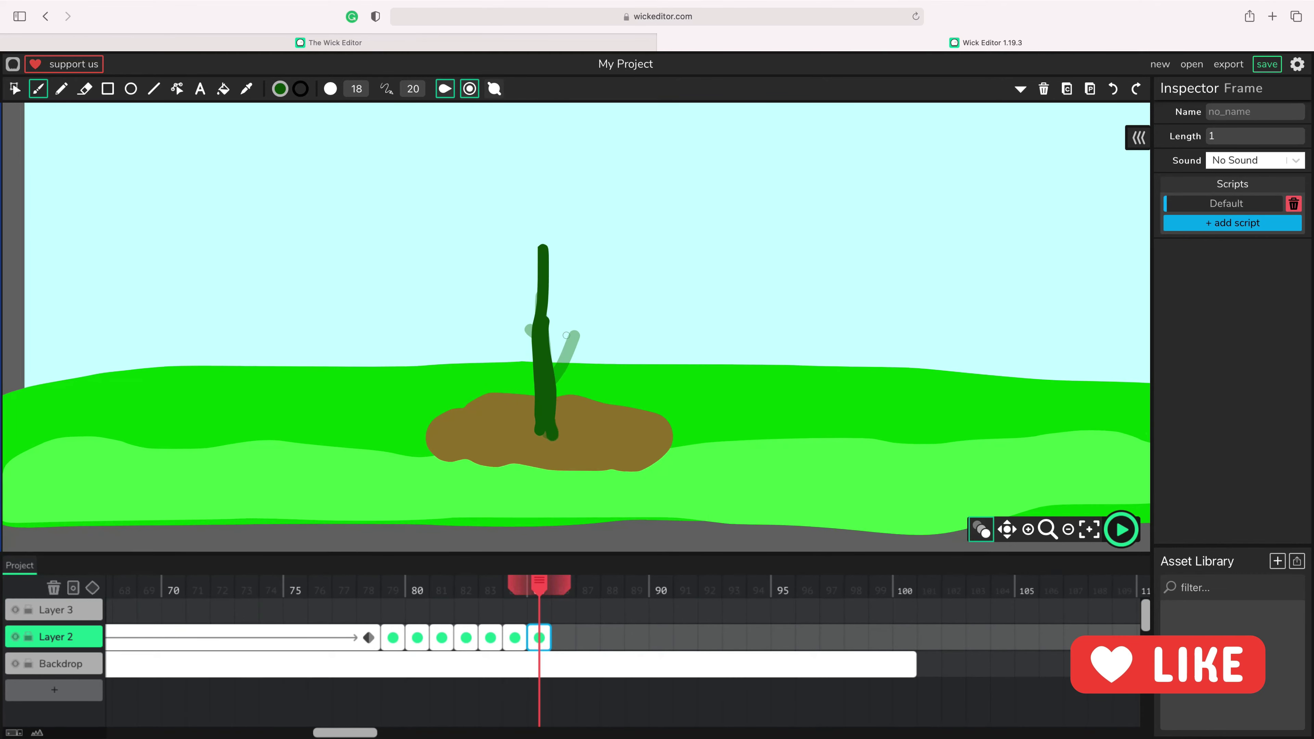
left_click_drag(576, 305, 554, 377)
Step: Add frame 86 on Layer 2 and paint a larger plant with a filled trunk and longer left and right branches
key("shift+=")
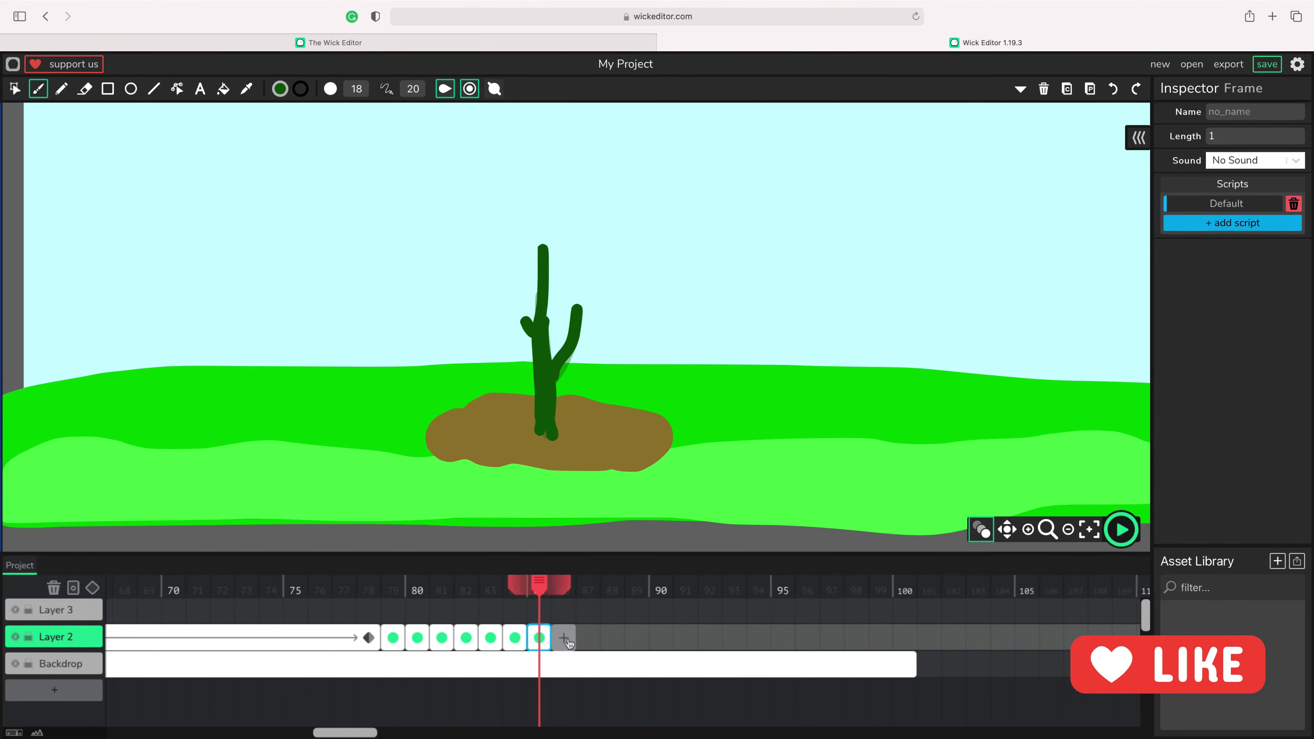
left_click_drag(547, 225, 528, 434)
mouse_move(556, 435)
left_mouse_down()
mouse_move(553, 340)
mouse_move(613, 280)
mouse_move(551, 370)
left_mouse_up()
key("super+z")
left_click(1142, 90)
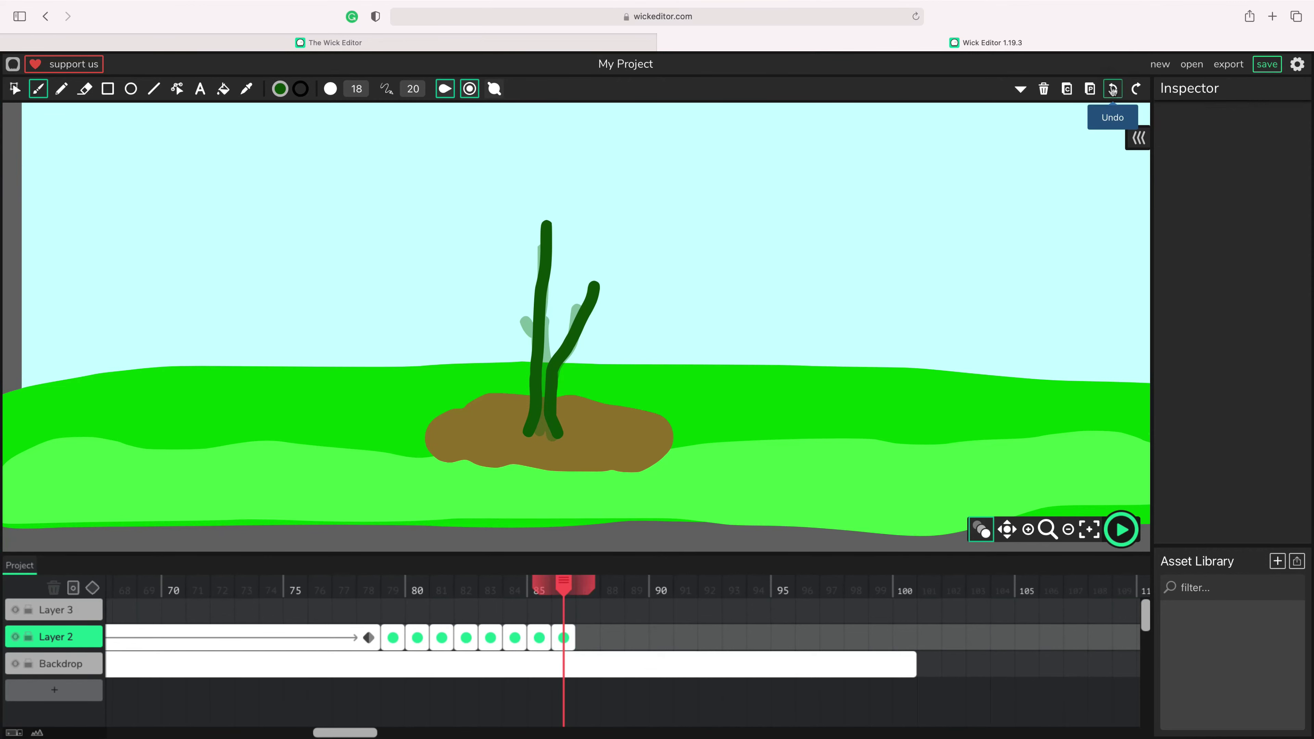
mouse_move(508, 296)
left_mouse_down()
mouse_move(524, 323)
mouse_move(541, 302)
mouse_move(540, 328)
mouse_move(570, 312)
mouse_move(541, 373)
mouse_move(545, 429)
left_mouse_up()
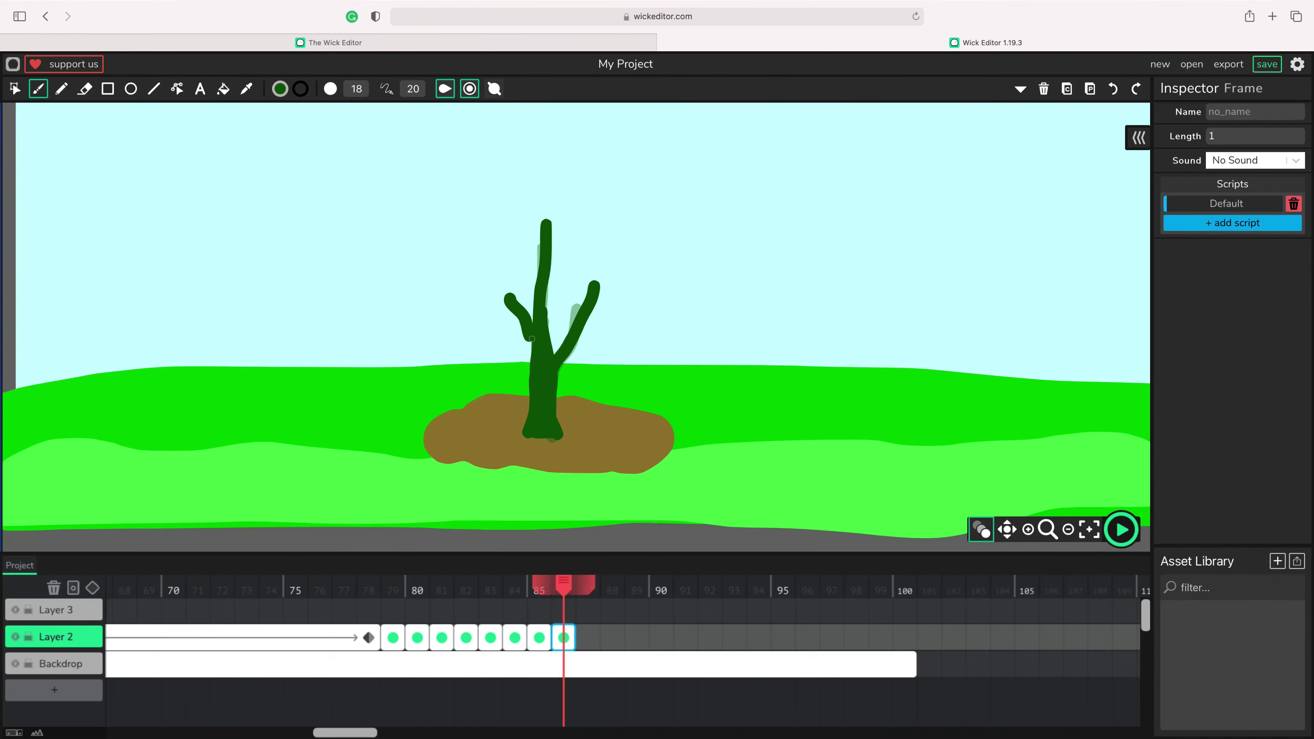
Step: Add frame 87 on Layer 2 and paint the plant taller, with three longer branches and a wider trunk standing in the dirt
key("period")
mouse_move(547, 231)
left_mouse_down()
mouse_move(551, 189)
mouse_move(535, 353)
left_mouse_up()
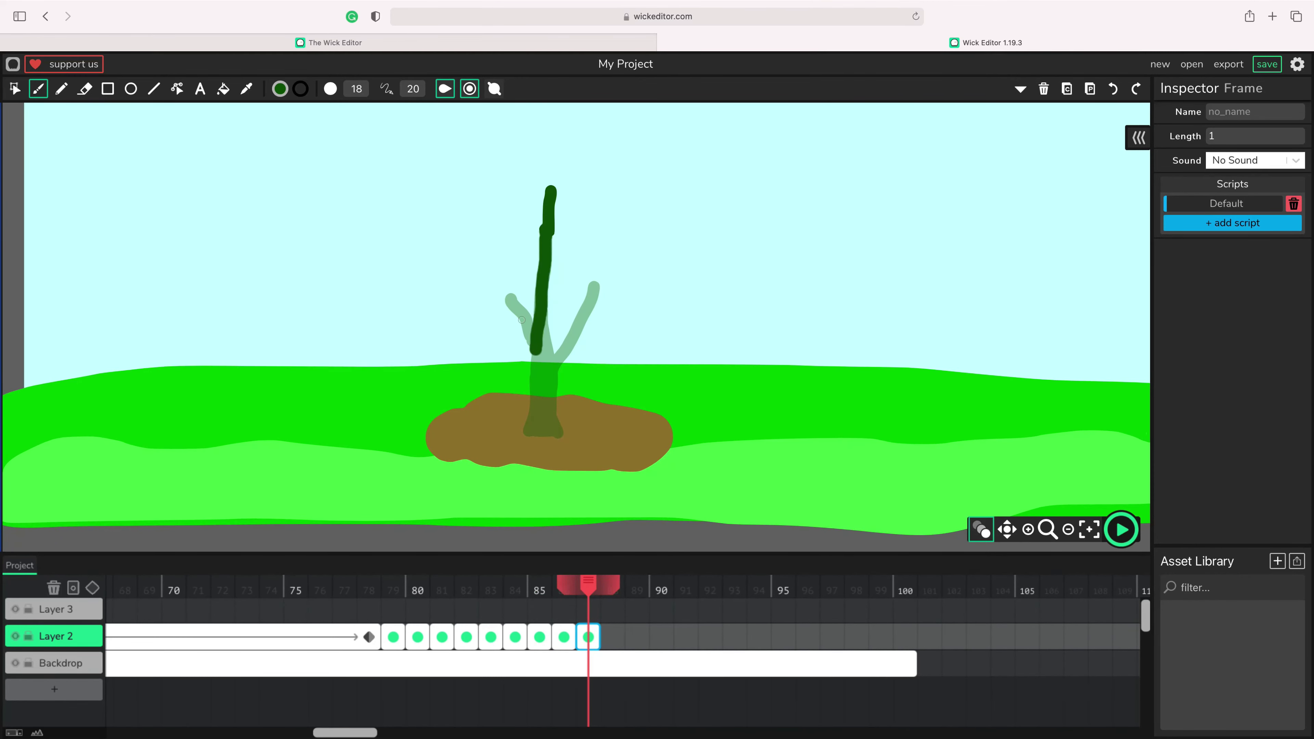
left_click_drag(499, 282, 526, 340)
left_click_drag(610, 254, 544, 357)
left_click_drag(546, 305, 544, 353)
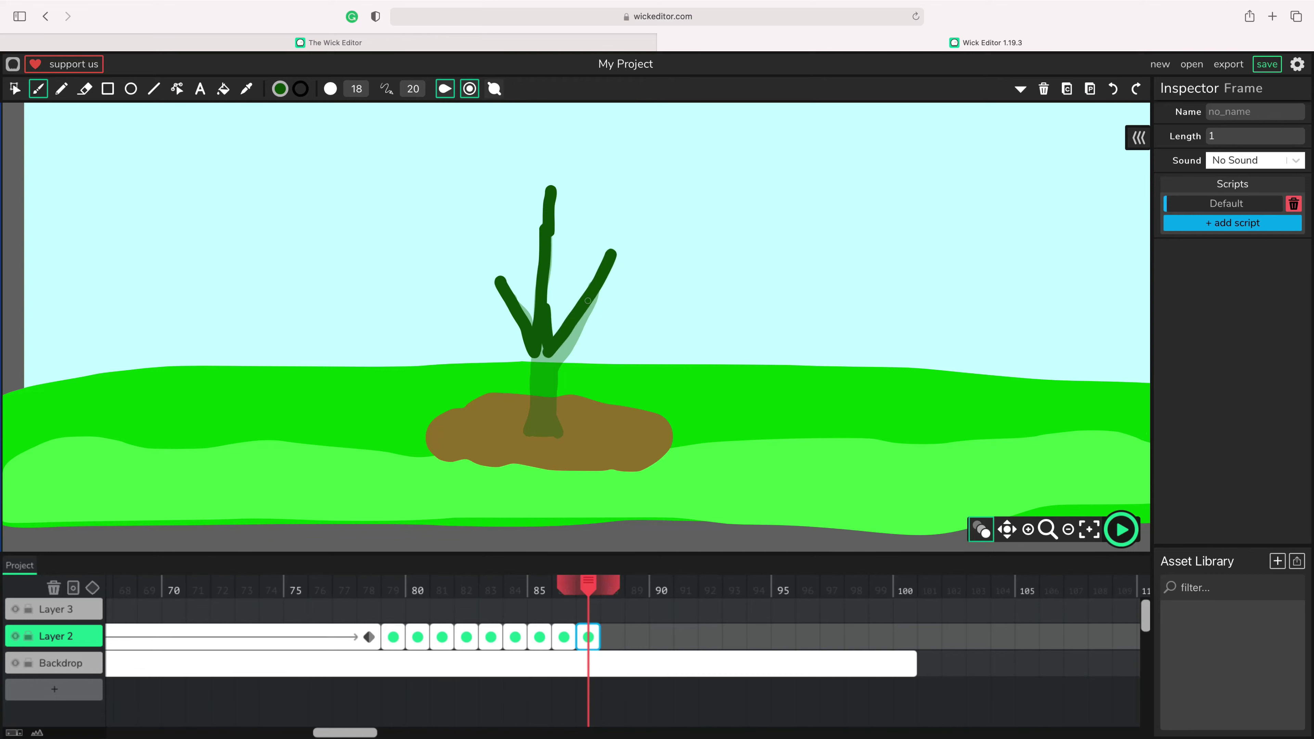
left_click_drag(589, 300, 550, 388)
mouse_move(533, 353)
left_mouse_down()
mouse_move(527, 383)
mouse_move(553, 359)
mouse_move(563, 430)
mouse_move(517, 429)
mouse_move(540, 366)
mouse_move(536, 422)
left_mouse_up()
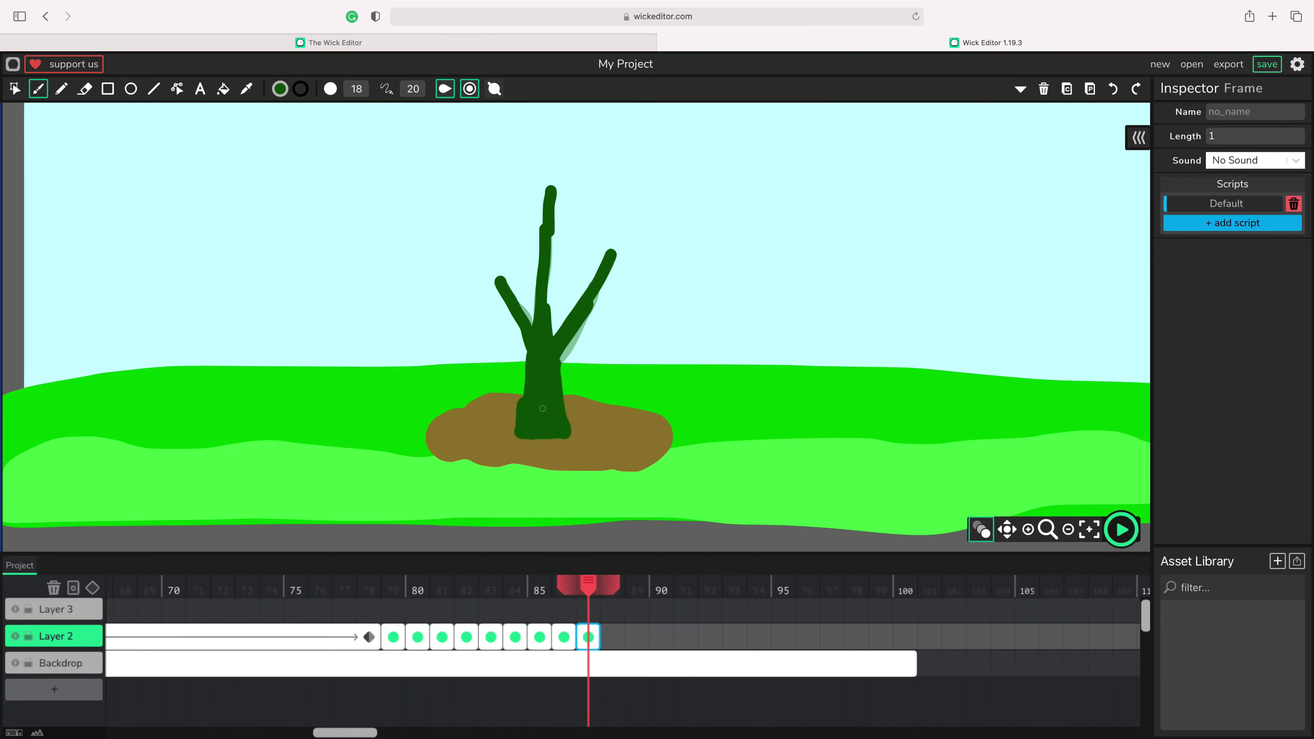
Step: Add frame 88 on Layer 2 and paint a bigger tree with outward-curving side branches and a thick trunk
left_click(613, 637)
left_click_drag(550, 161, 541, 325)
mouse_move(642, 237)
left_mouse_down()
mouse_move(590, 286)
mouse_move(513, 299)
mouse_move(474, 267)
mouse_move(546, 343)
left_mouse_up()
mouse_move(606, 274)
left_mouse_down()
mouse_move(552, 333)
mouse_move(556, 440)
left_mouse_up()
left_click_drag(523, 323, 553, 437)
mouse_move(550, 391)
left_mouse_down()
mouse_move(572, 434)
mouse_move(536, 342)
mouse_move(548, 357)
mouse_move(535, 425)
left_mouse_up()
Step: Paint the full-size tree in frame 89 on Layer 2, with longer side branches, a solid trunk and a thickened central branch
left_click_drag(584, 585, 636, 585)
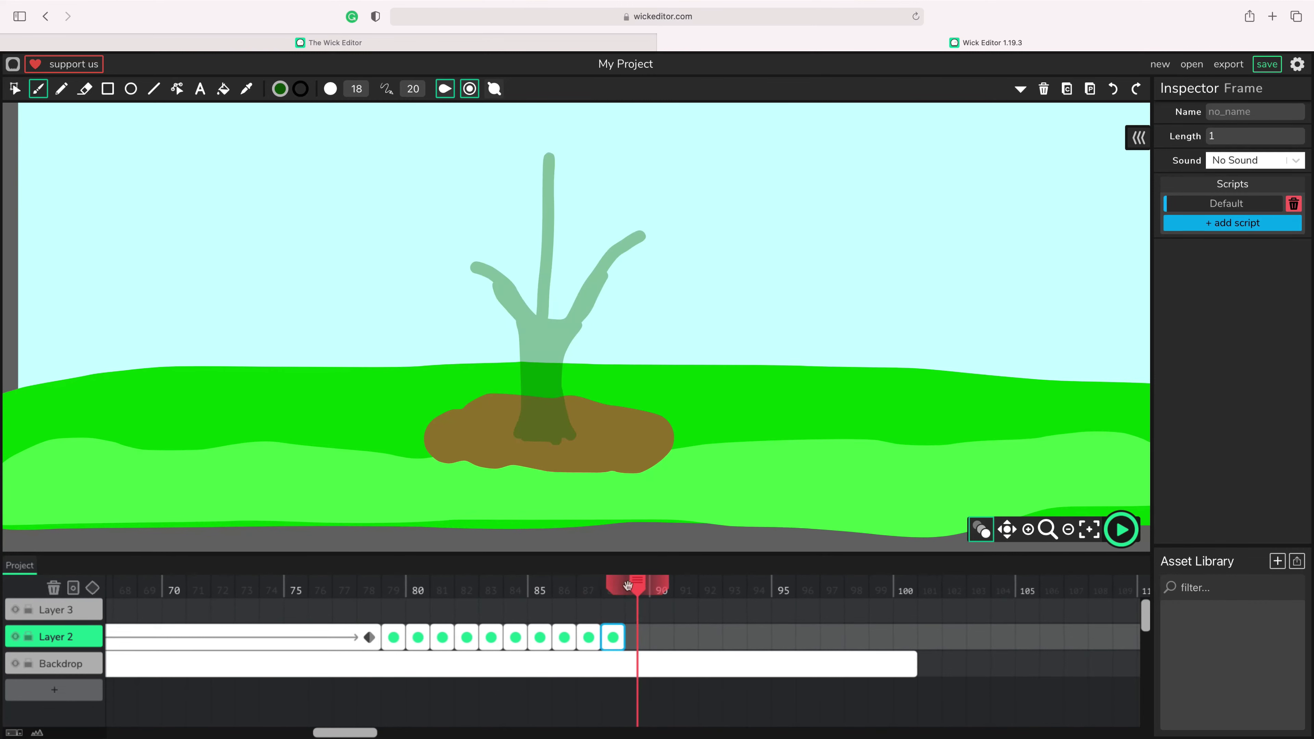
left_click(552, 139)
left_click_drag(546, 134, 536, 328)
left_click_drag(455, 251, 553, 342)
mouse_move(645, 229)
left_mouse_down()
mouse_move(590, 262)
mouse_move(549, 313)
mouse_move(637, 234)
mouse_move(551, 325)
left_mouse_up()
mouse_move(600, 276)
left_mouse_down()
mouse_move(555, 410)
mouse_move(566, 438)
left_mouse_up()
mouse_move(517, 321)
left_mouse_down()
mouse_move(516, 434)
mouse_move(559, 434)
mouse_move(556, 328)
mouse_move(515, 329)
mouse_move(546, 348)
mouse_move(526, 350)
mouse_move(541, 355)
mouse_move(531, 414)
left_mouse_up()
left_click(541, 221)
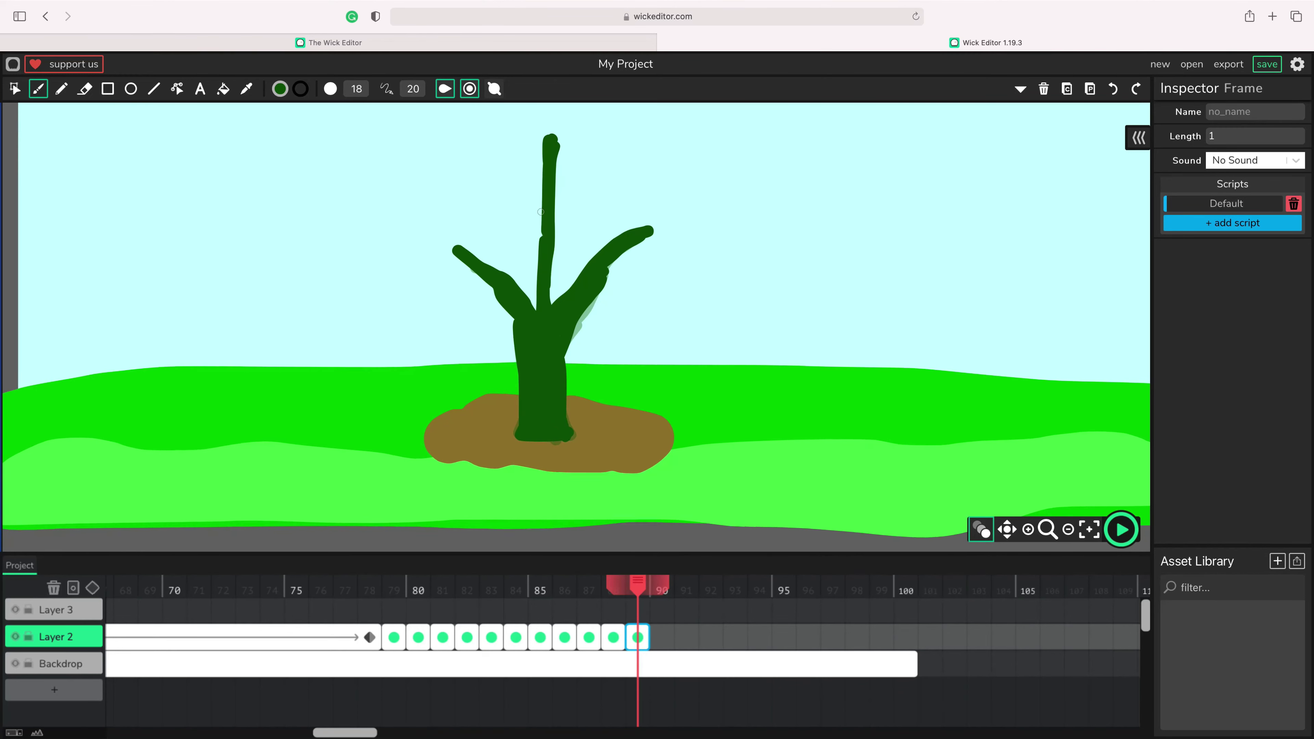
mouse_move(542, 212)
left_mouse_down()
mouse_move(531, 311)
mouse_move(548, 259)
left_mouse_up()
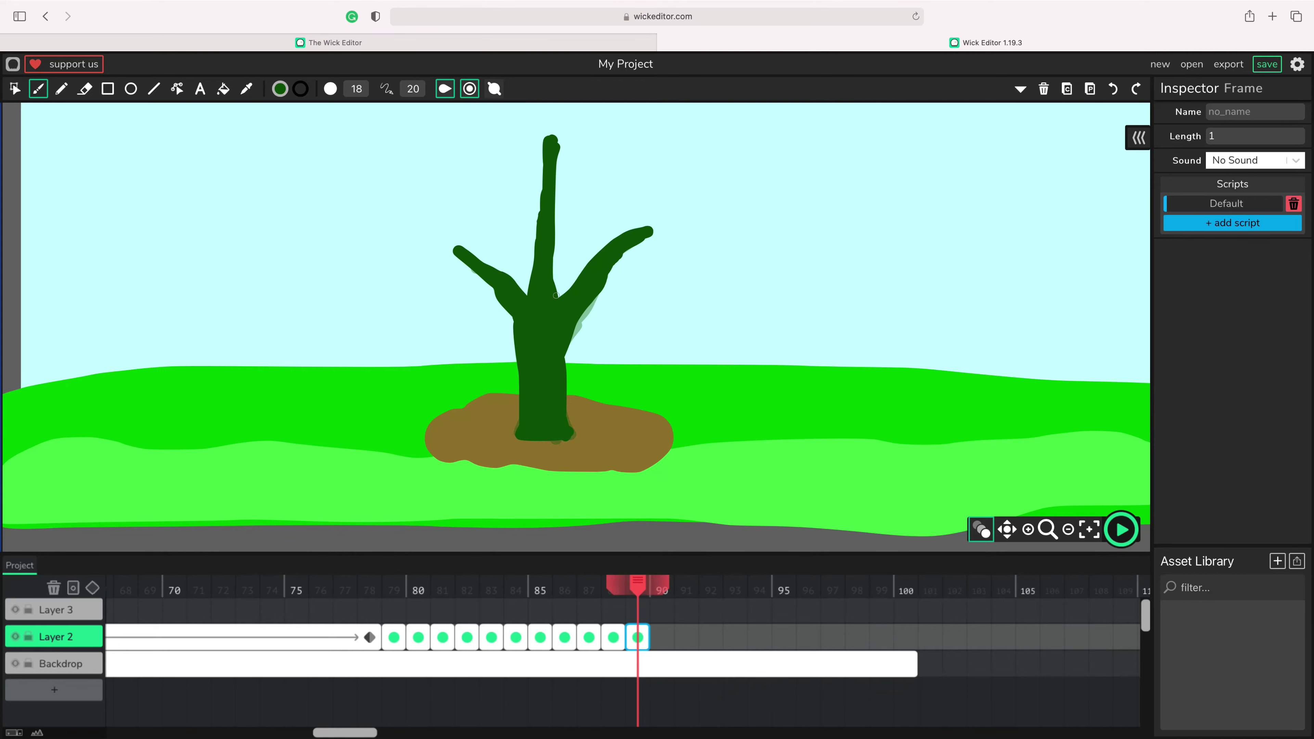
Step: Extend the full-size tree's frame on Layer 2 to a length of 12 and add a blank frame at 89 on Layer 3
left_click_drag(648, 637, 918, 639)
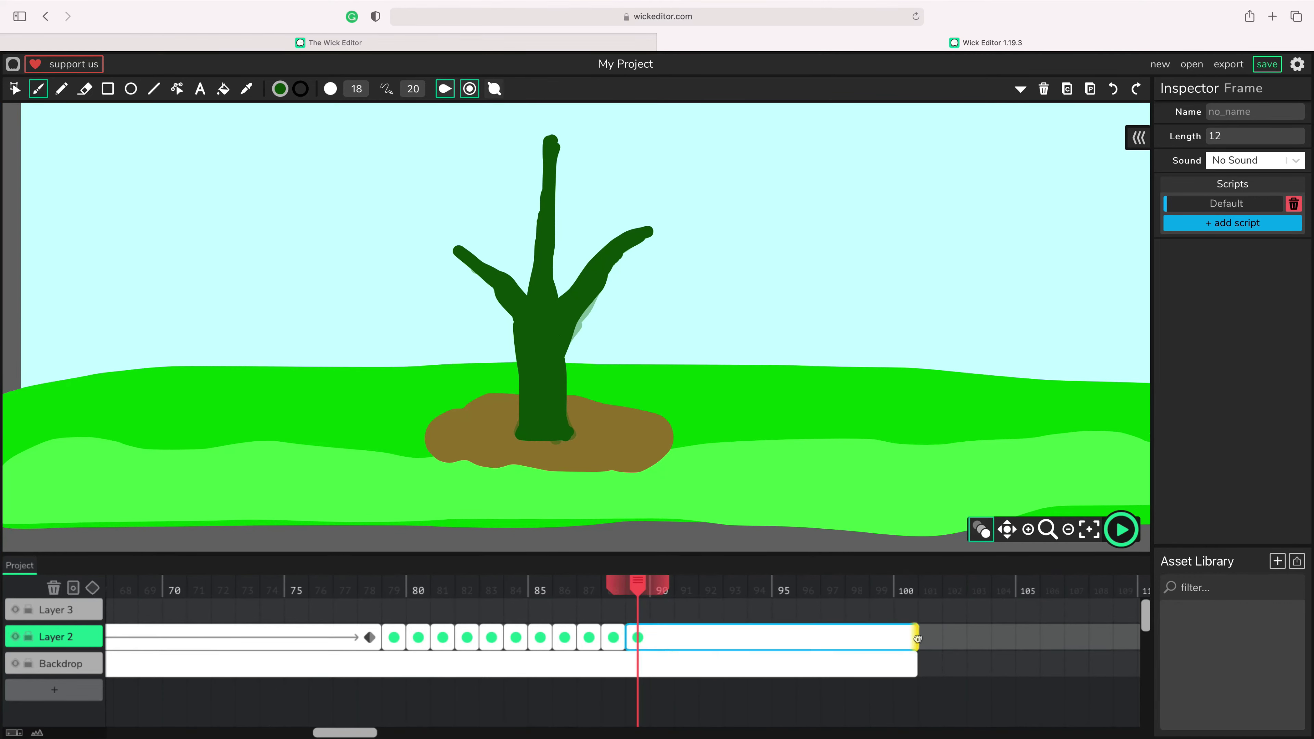
mouse_move(639, 584)
left_mouse_down()
mouse_move(380, 582)
mouse_move(690, 581)
mouse_move(357, 579)
mouse_move(883, 595)
mouse_move(528, 597)
mouse_move(517, 588)
mouse_move(856, 585)
mouse_move(395, 569)
mouse_move(652, 580)
left_mouse_up()
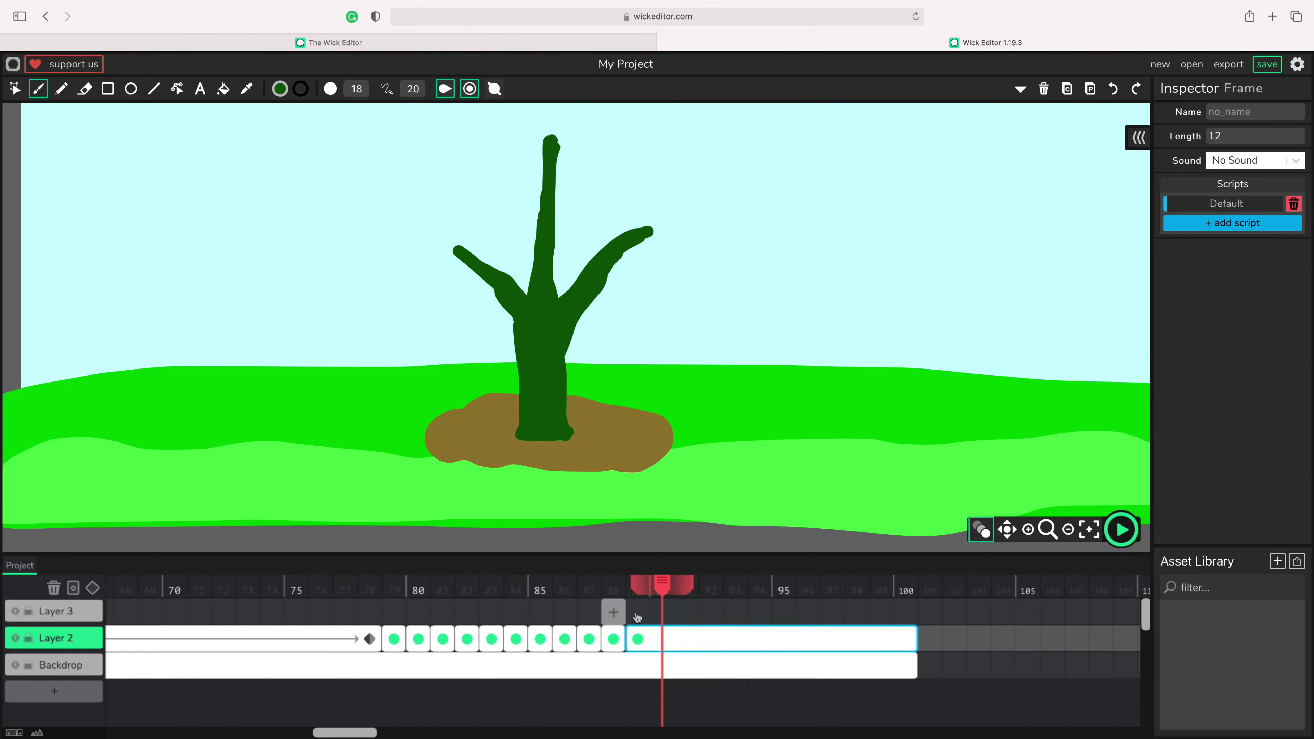
mouse_move(633, 617)
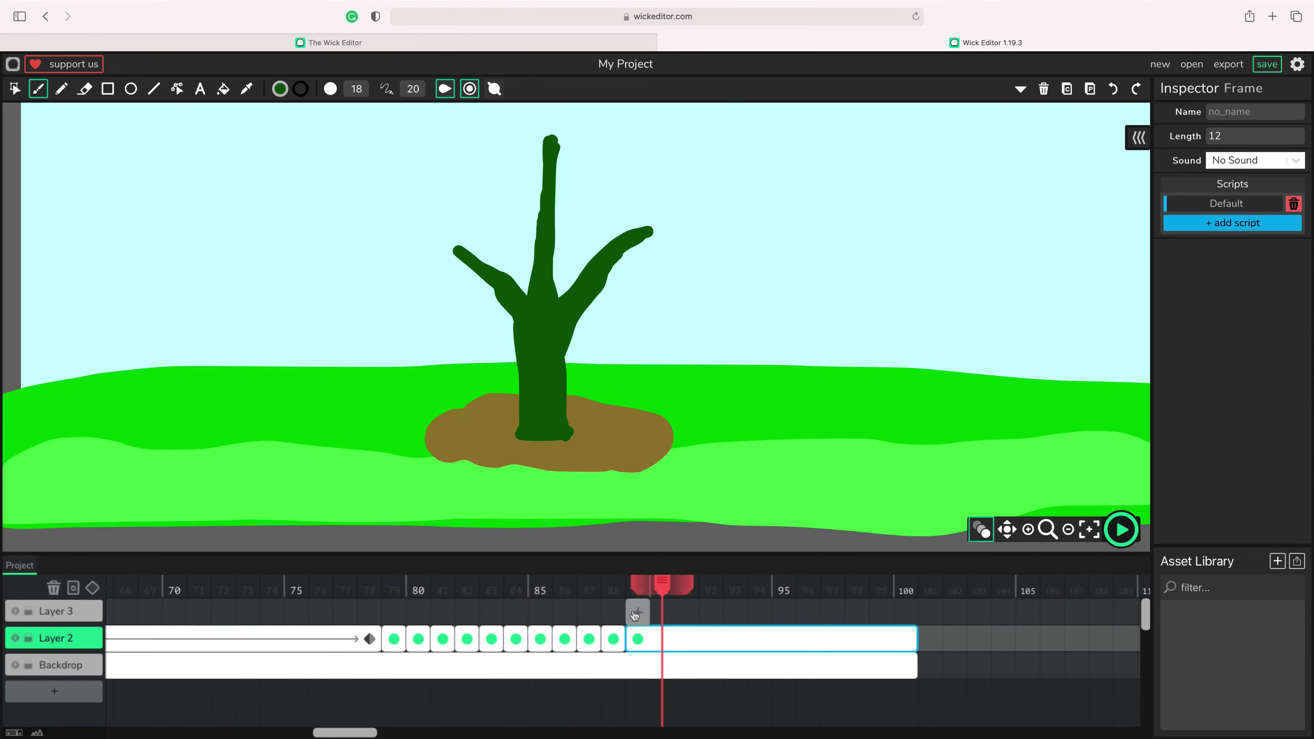
left_click(639, 613)
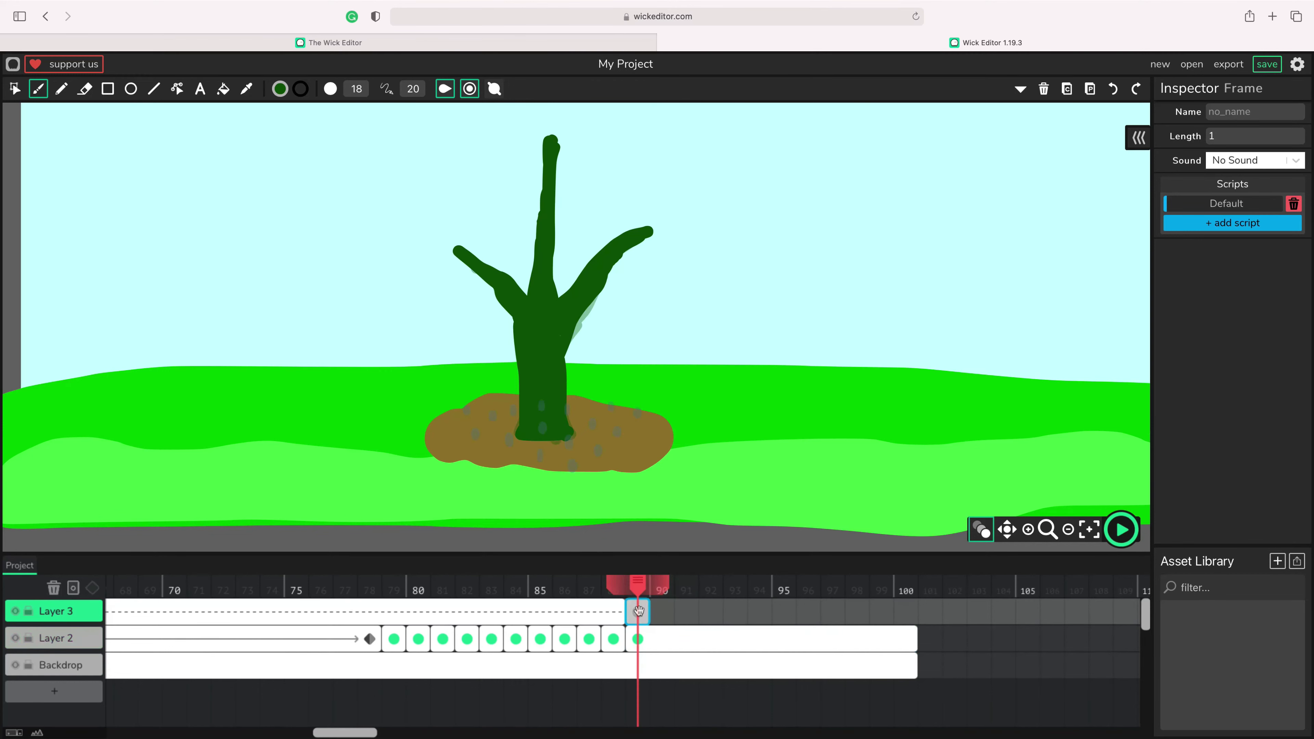
Step: Paint dark purple buds on the tips of the tree's three branches in frame 89 on Layer 3
left_click(279, 89)
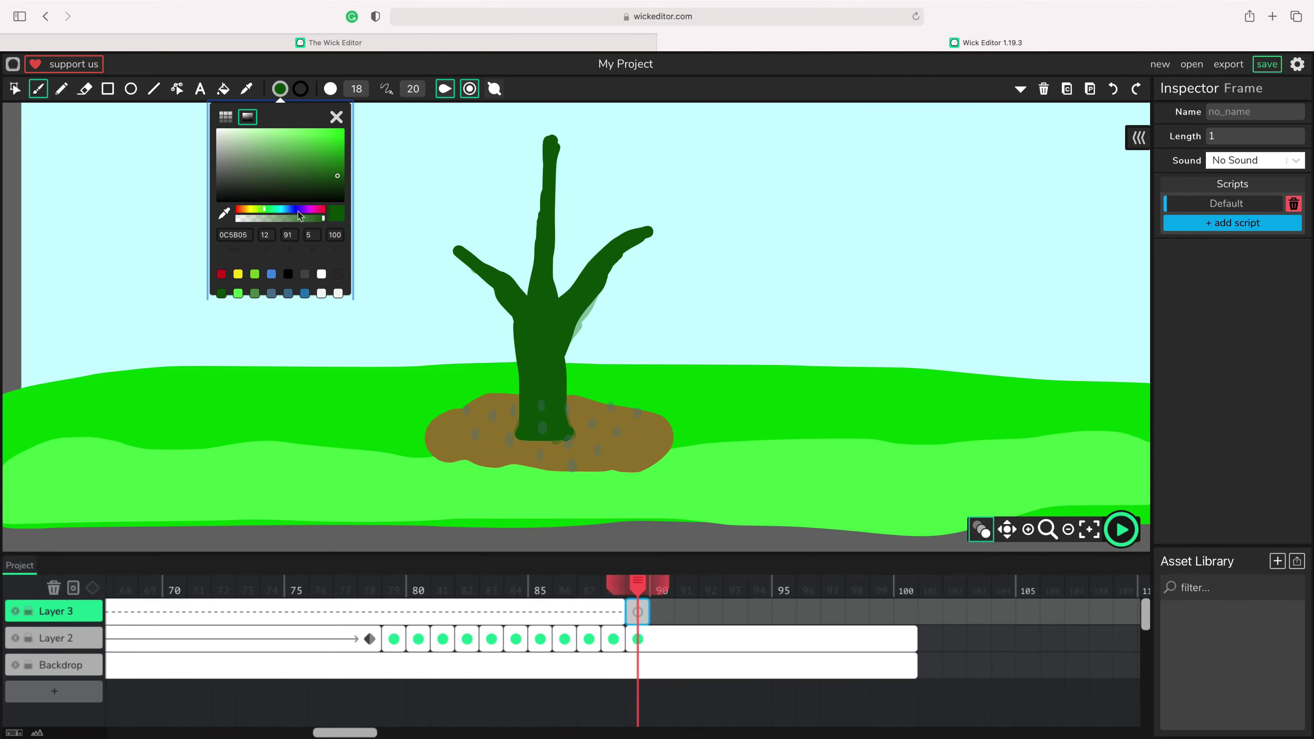
left_click(309, 210)
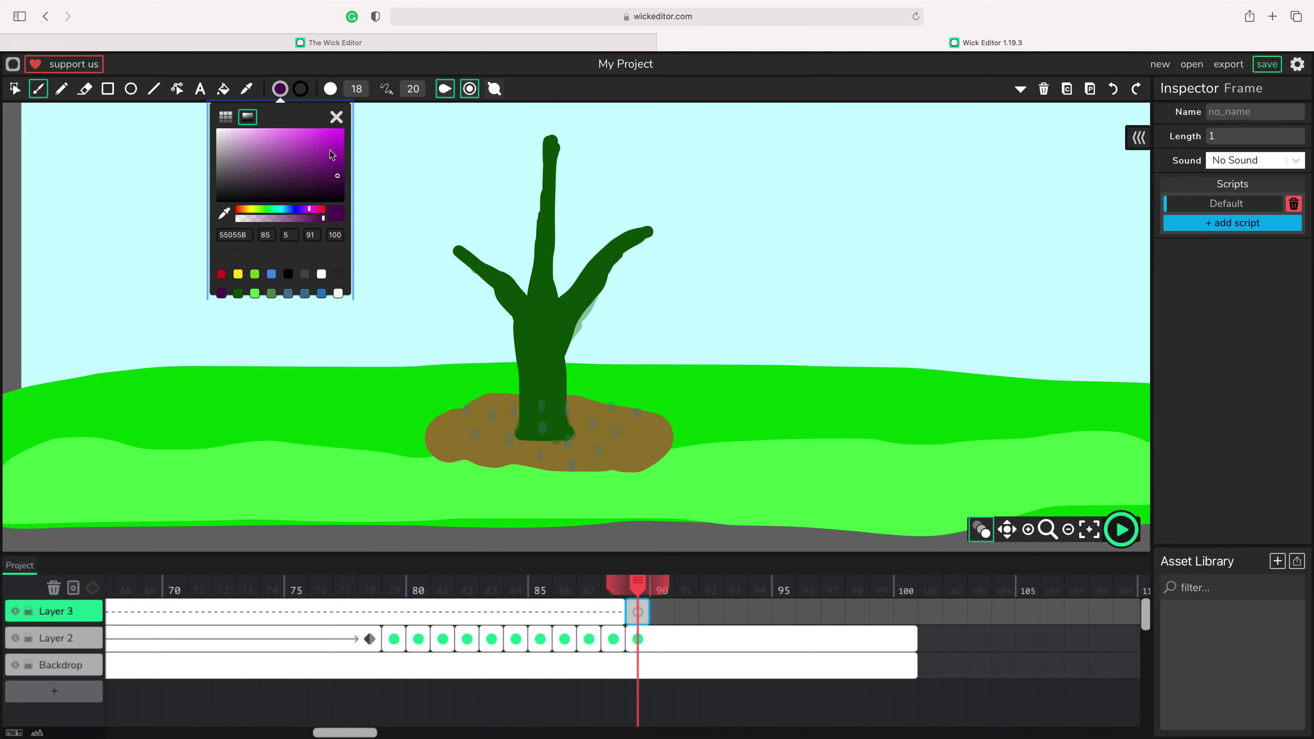
left_click(329, 181)
left_click(552, 144)
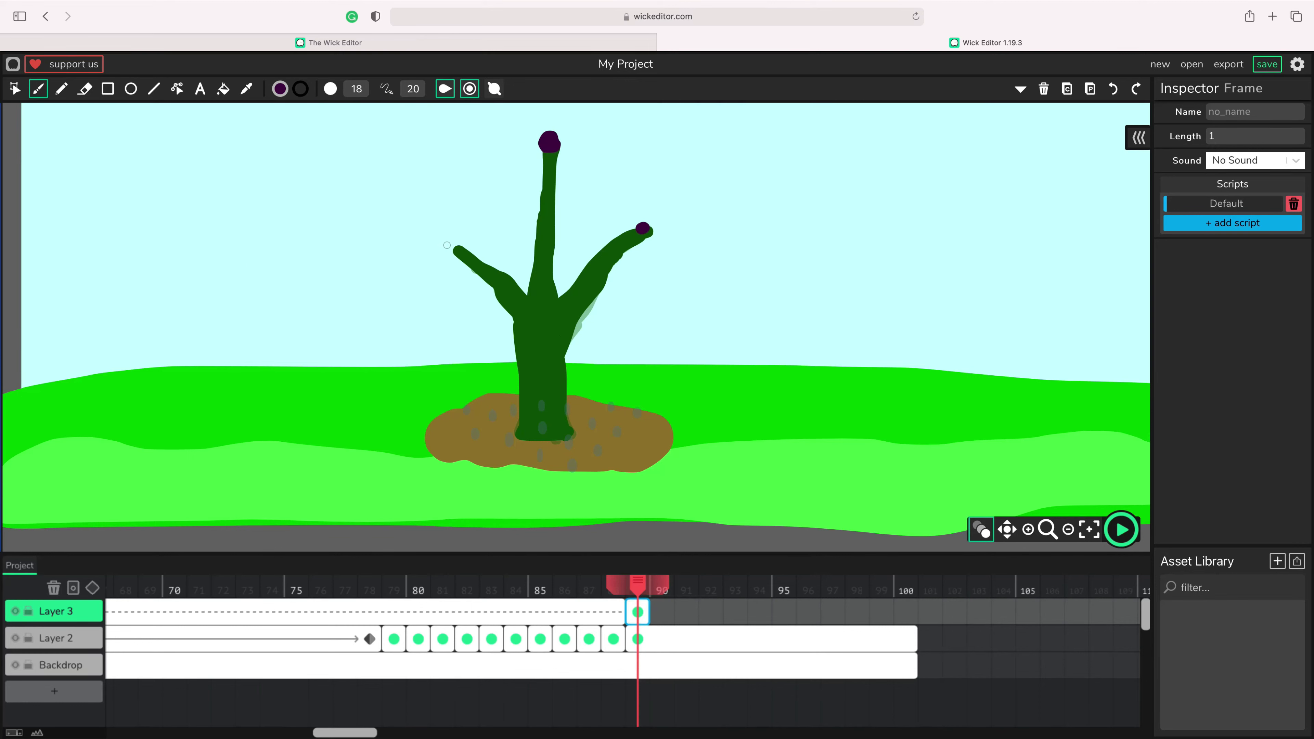
Step: Add frame 90 on Layer 3 and paint larger dark purple buds on all three branch tips
left_click(662, 611)
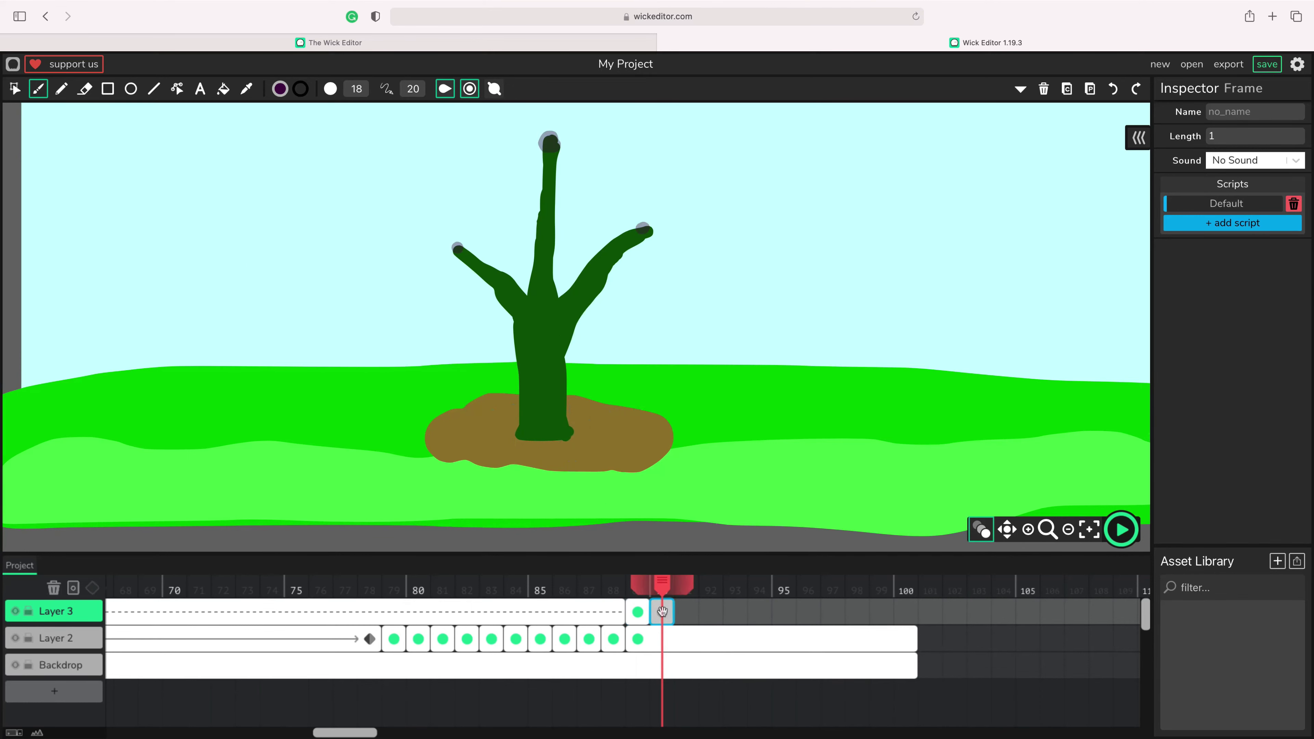
left_click(642, 225)
mouse_move(540, 145)
left_mouse_down()
mouse_move(539, 124)
mouse_move(553, 135)
left_mouse_up()
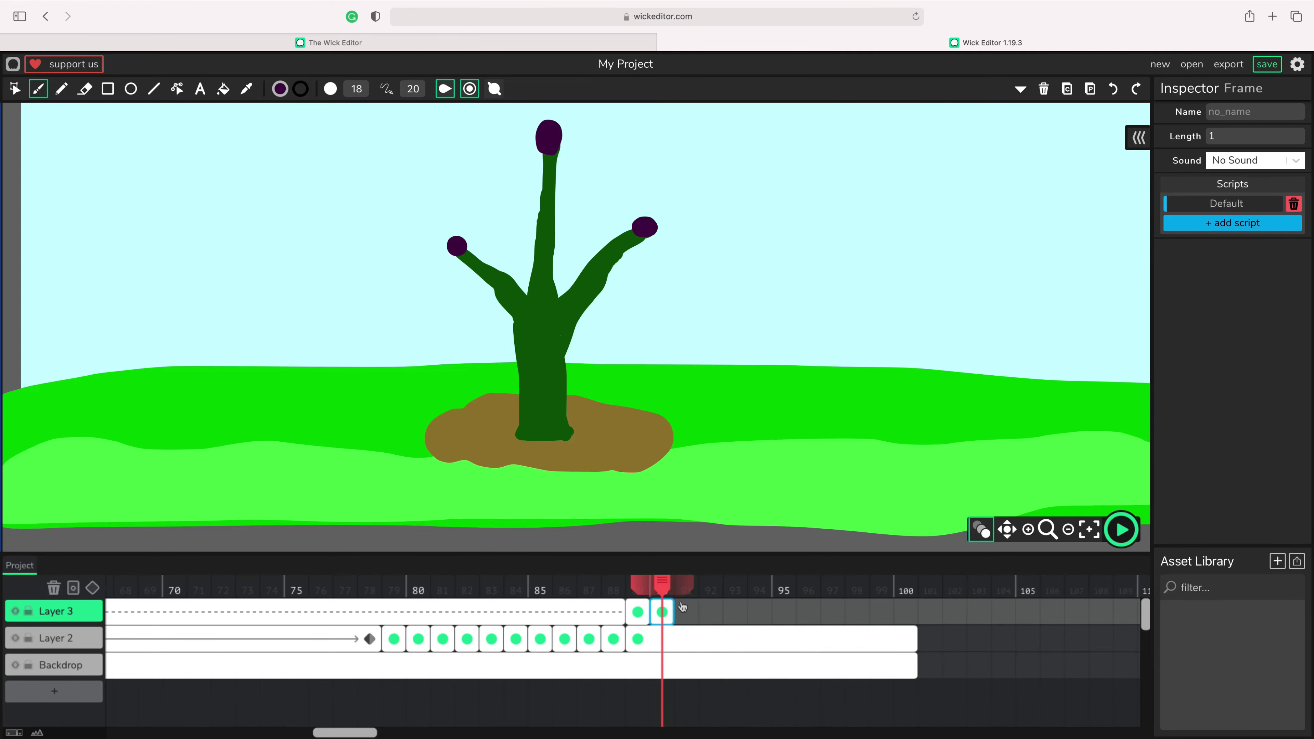
Step: Add frame 91 on Layer 3 and paint a small flower in brighter purple on the right branch tip
key("period")
left_click(280, 89)
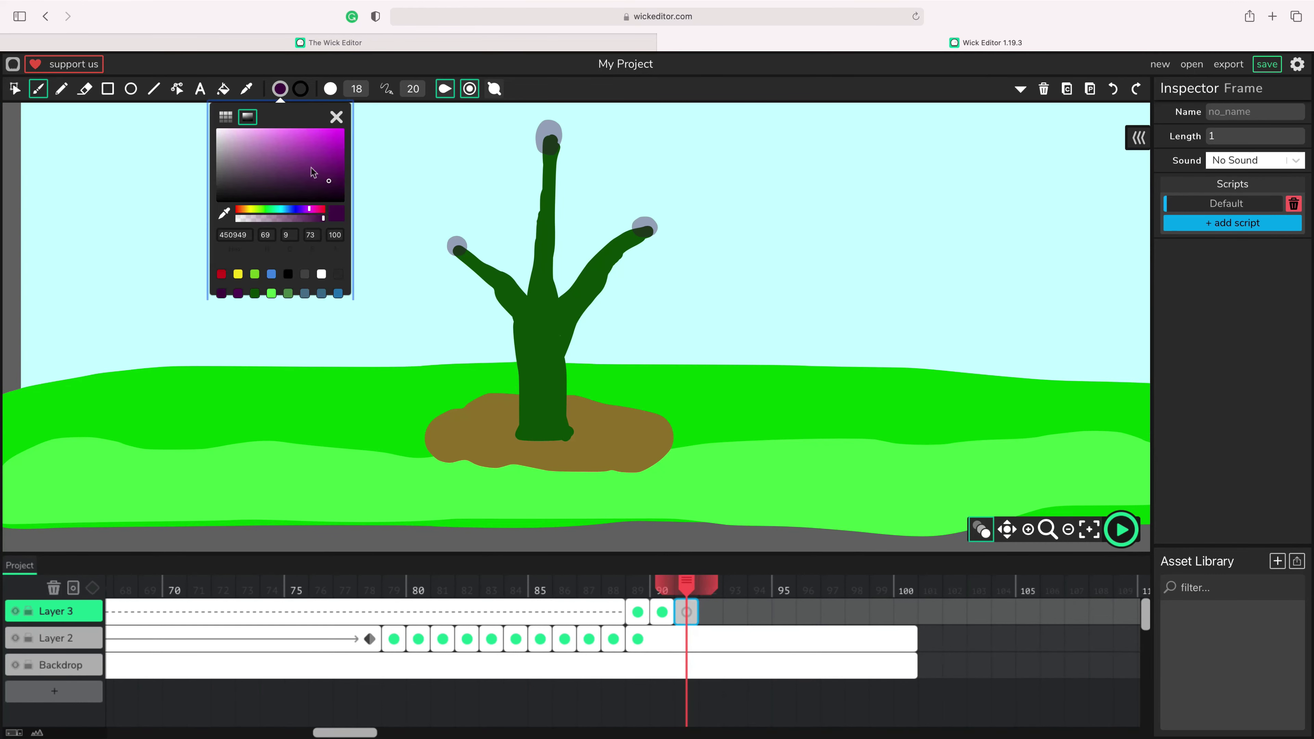
left_click(326, 153)
left_click(632, 93)
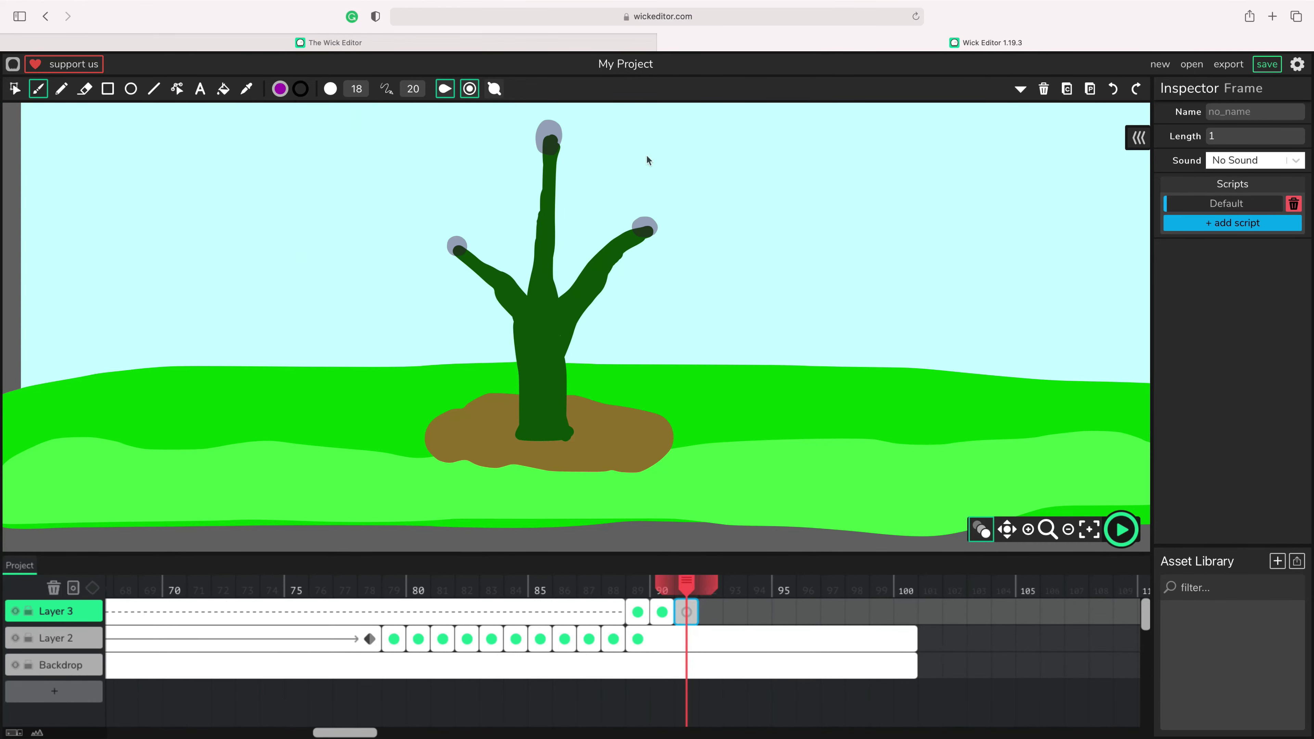
mouse_move(636, 228)
left_mouse_down()
mouse_move(648, 216)
mouse_move(645, 230)
left_mouse_up()
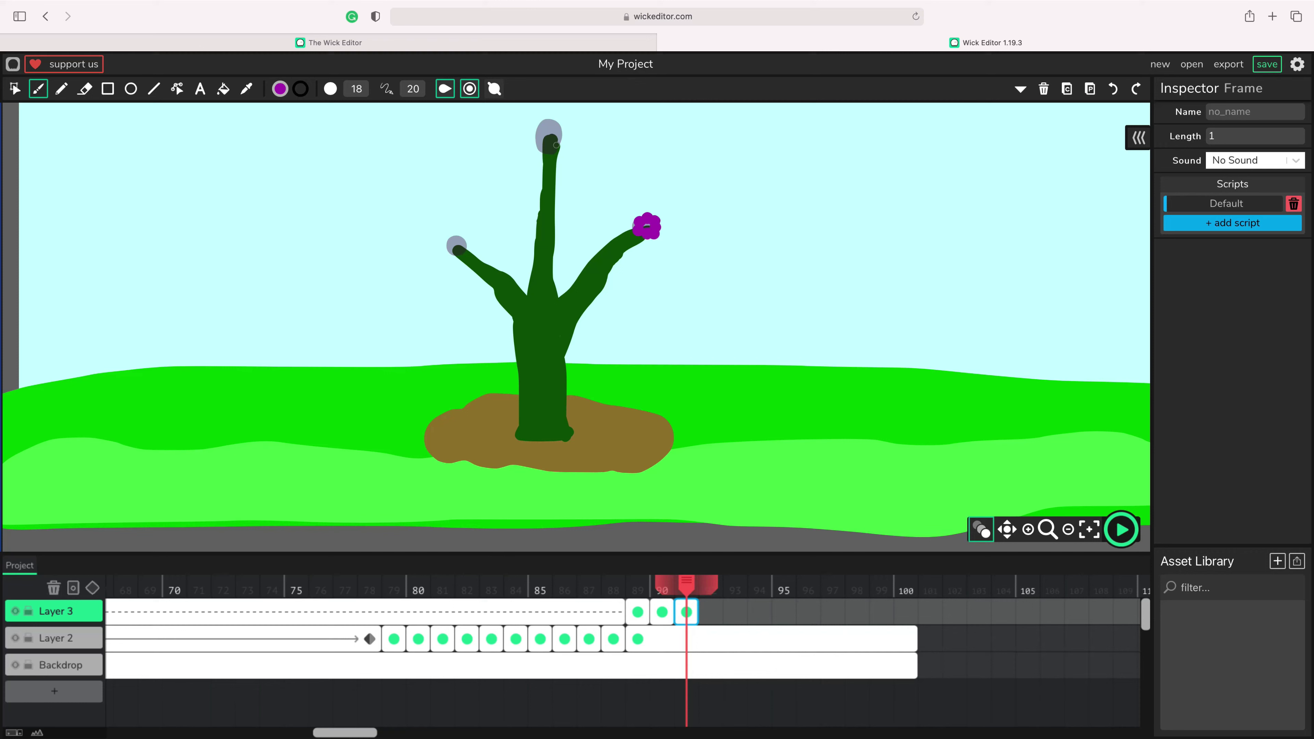
Step: Paint matching small purple flowers on the central and left branch tips in frame 91
left_click(559, 131)
left_click(547, 122)
left_click(541, 123)
left_click(538, 129)
left_click(538, 138)
left_click(459, 236)
left_click(451, 234)
left_click(447, 242)
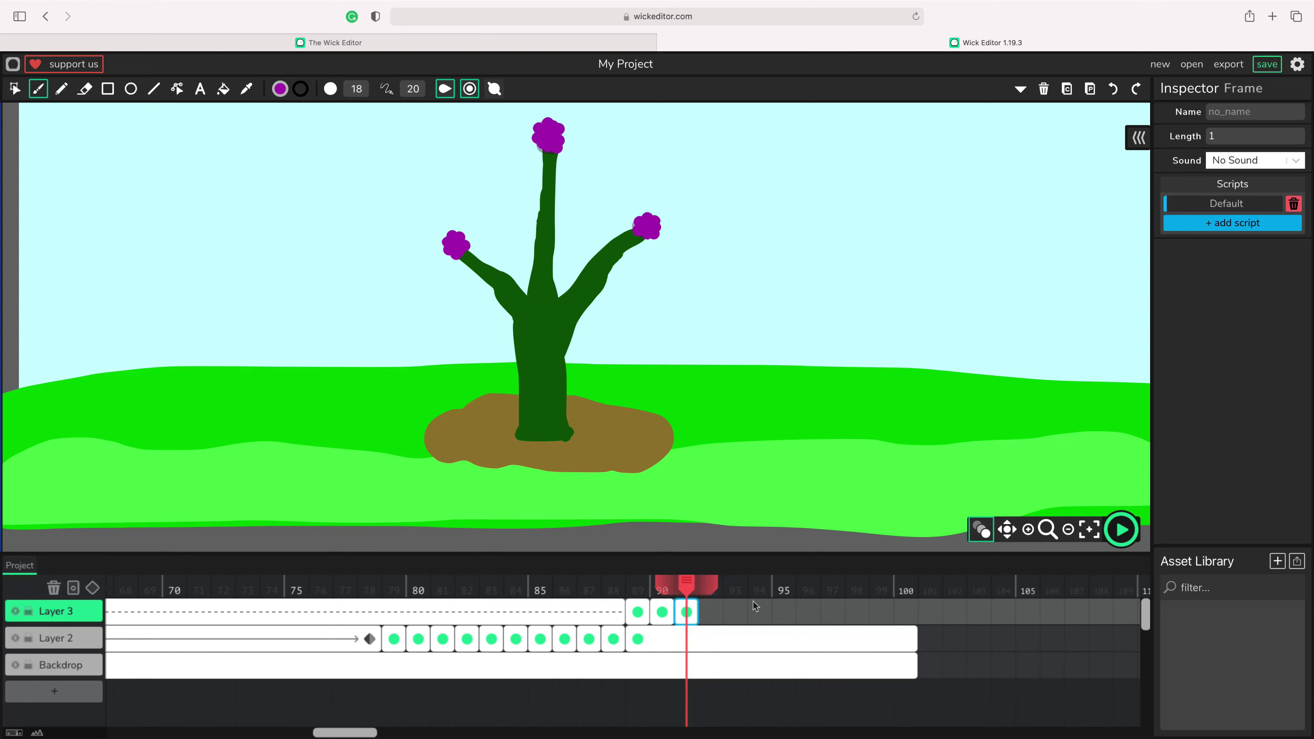
Step: Add frame 92 on Layer 3 and paint a larger ring of purple petals on each of the three branch tips
double_click(710, 612)
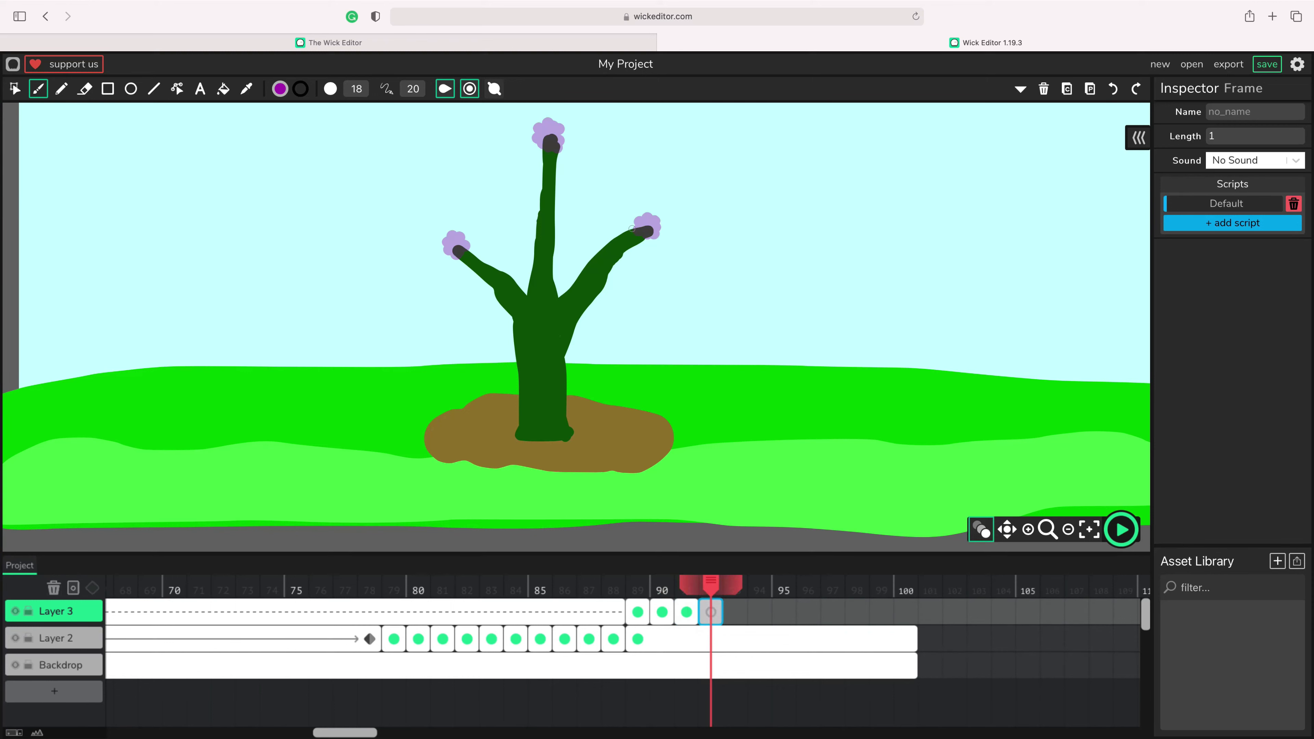
mouse_move(629, 224)
left_mouse_down()
mouse_move(644, 204)
mouse_move(662, 212)
mouse_move(661, 237)
mouse_move(650, 233)
left_mouse_up()
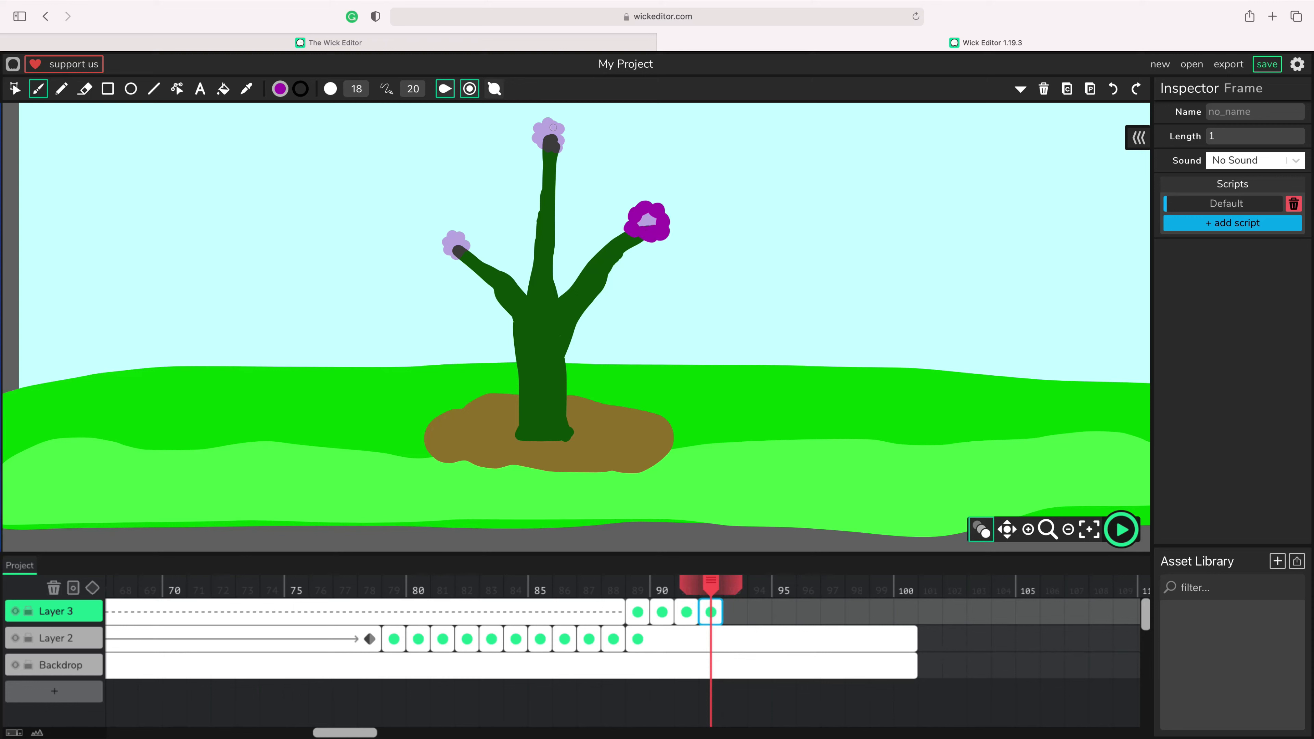
left_click(559, 145)
mouse_move(563, 140)
left_mouse_down()
mouse_move(545, 117)
mouse_move(535, 142)
left_mouse_up()
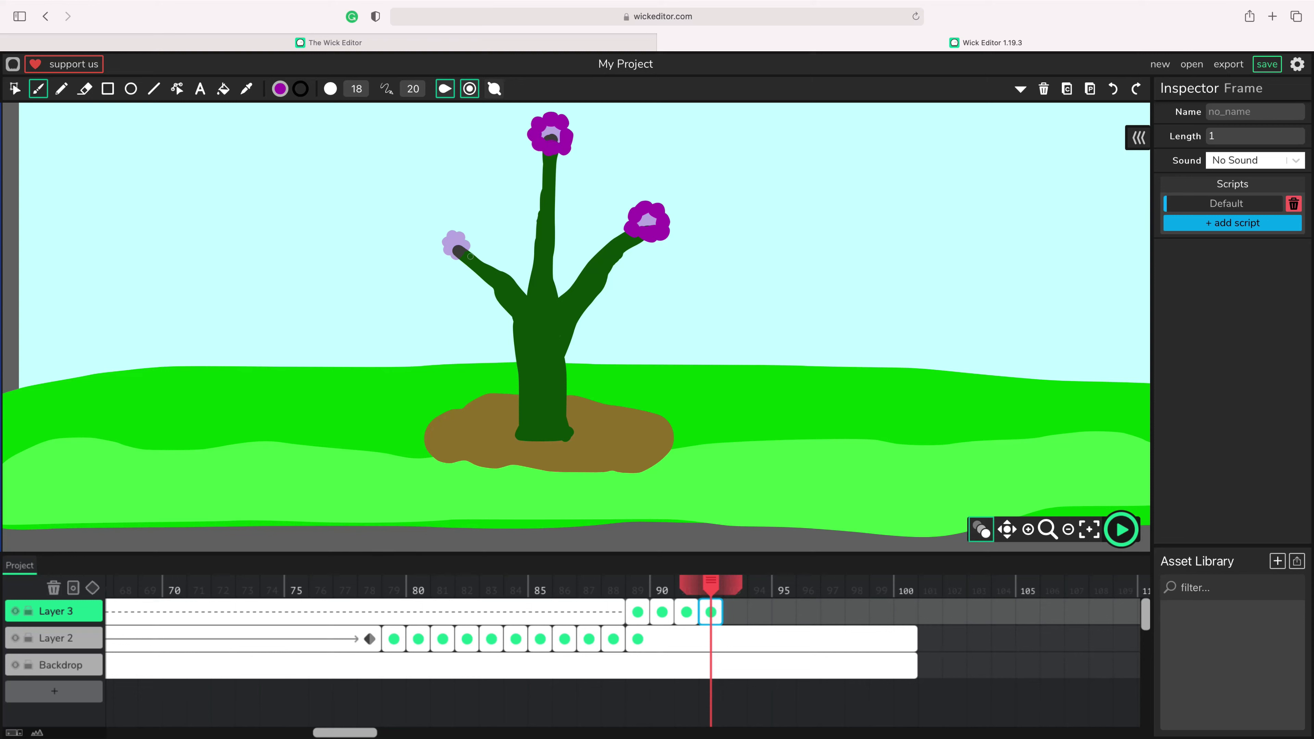
mouse_move(474, 249)
left_mouse_down()
mouse_move(460, 223)
mouse_move(445, 228)
mouse_move(444, 253)
left_mouse_up()
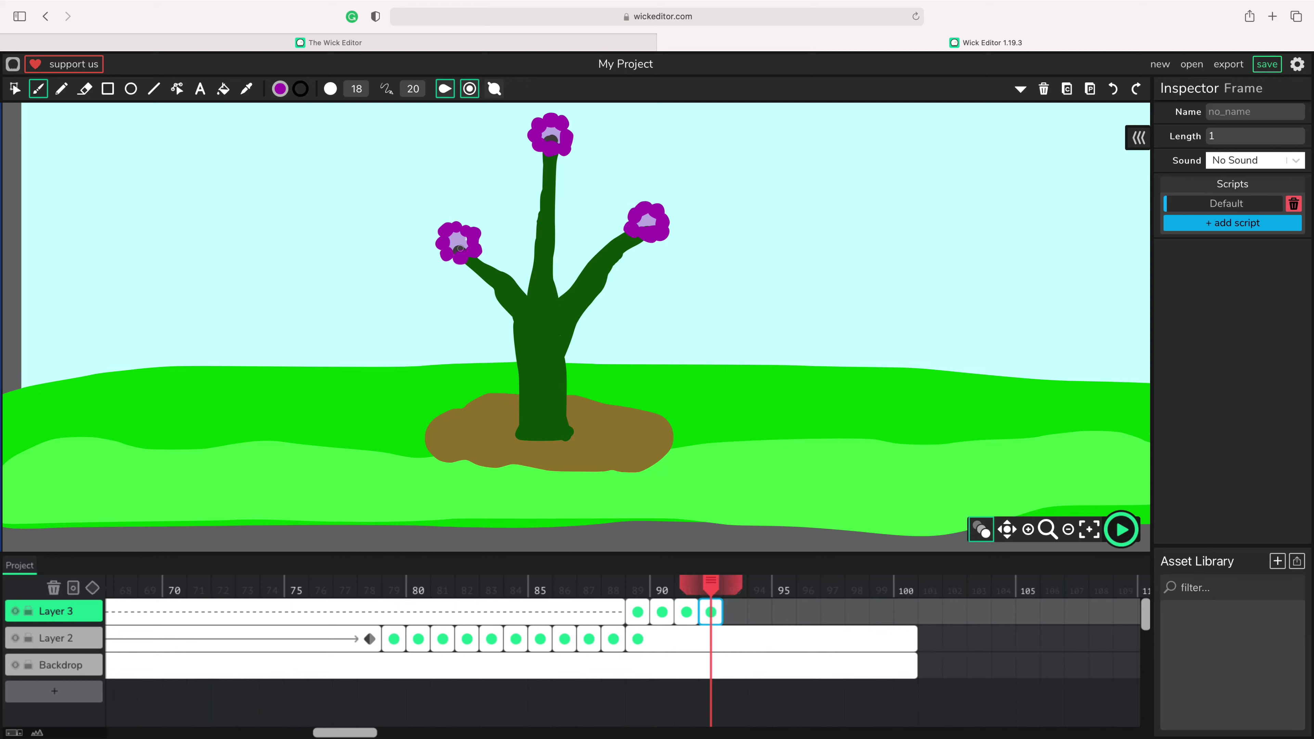
Step: Fill the open centres of the three petal rings in frame 92 with the same purple
left_click(280, 89)
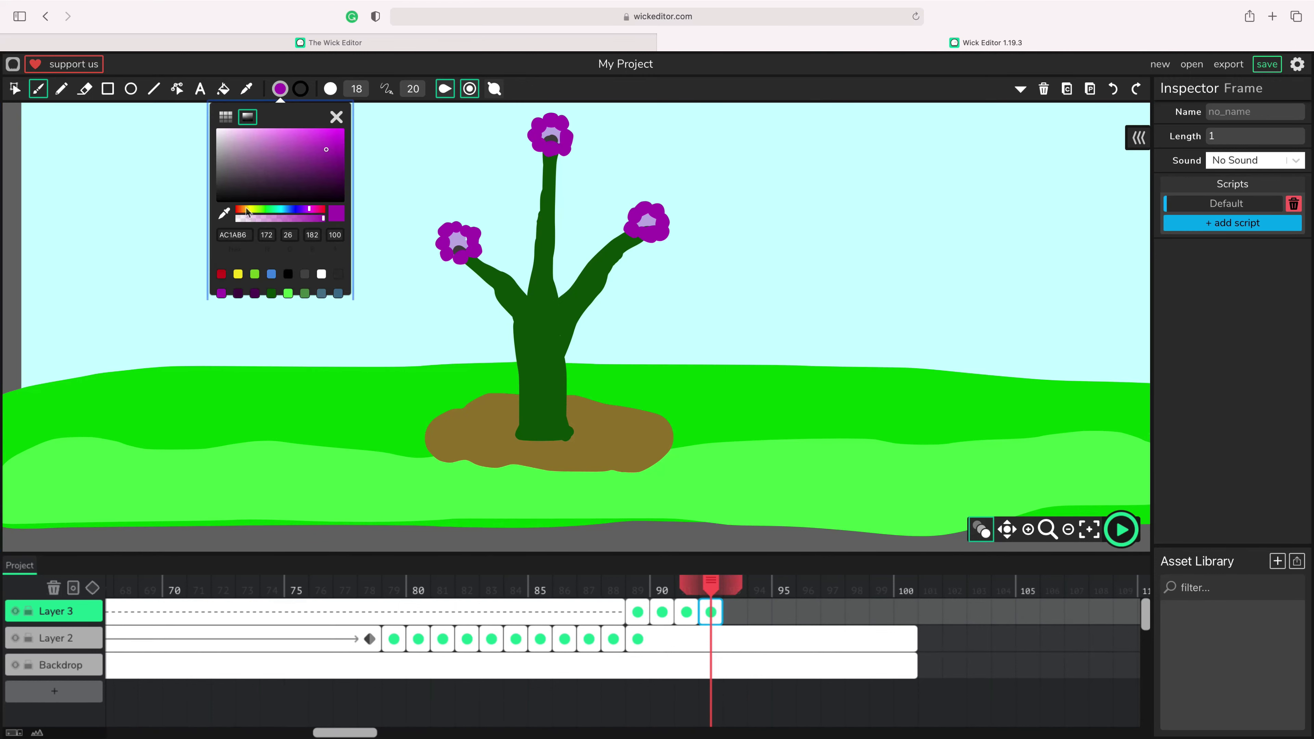
left_click(547, 135)
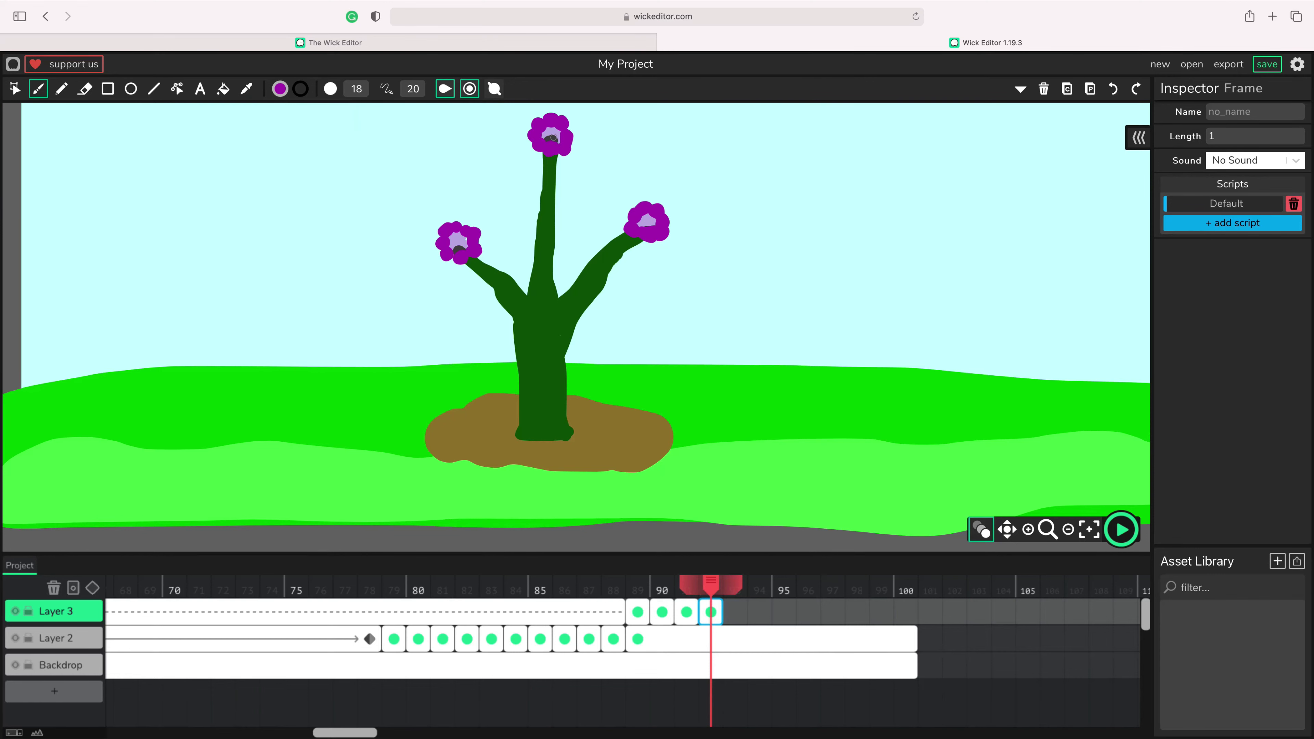
left_click_drag(549, 139, 544, 127)
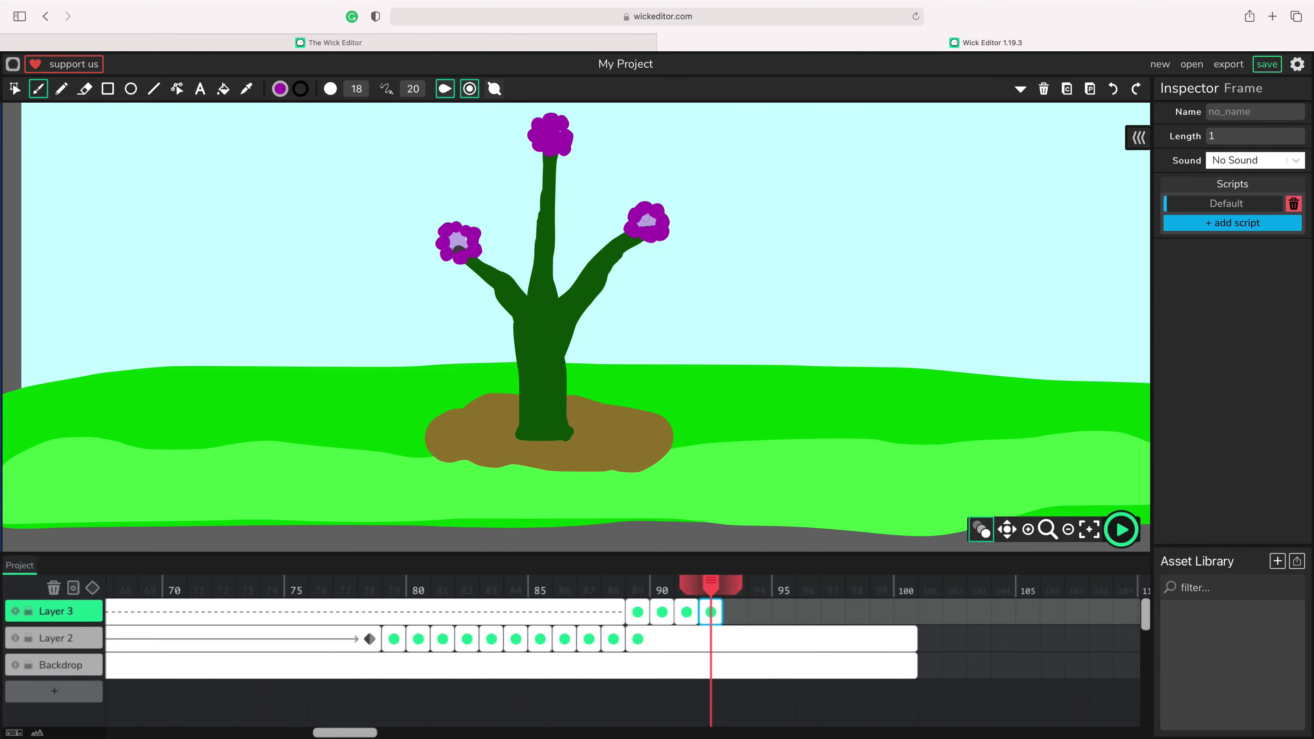
left_click_drag(645, 218, 638, 221)
Step: Paint a golden-brown B68C1A centre on each of the three purple flowers in frame 92
left_click(284, 90)
left_click(247, 210)
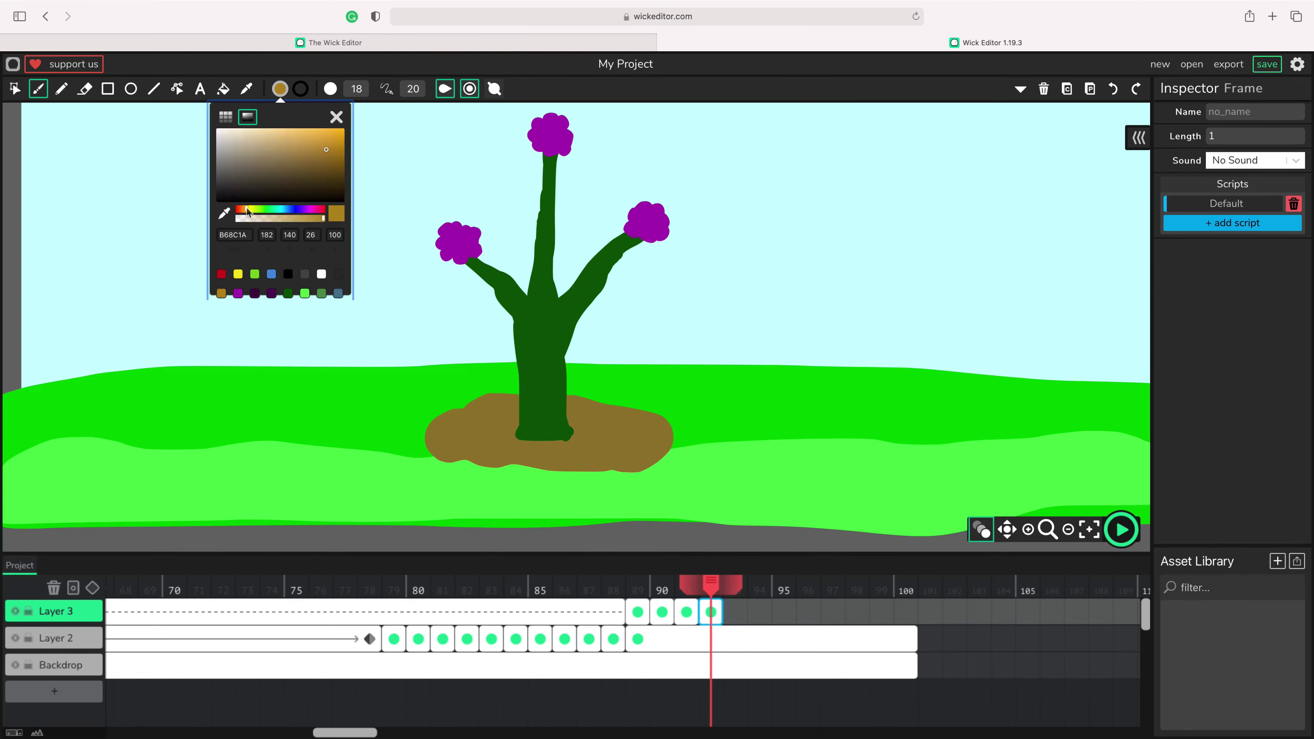
left_click(335, 146)
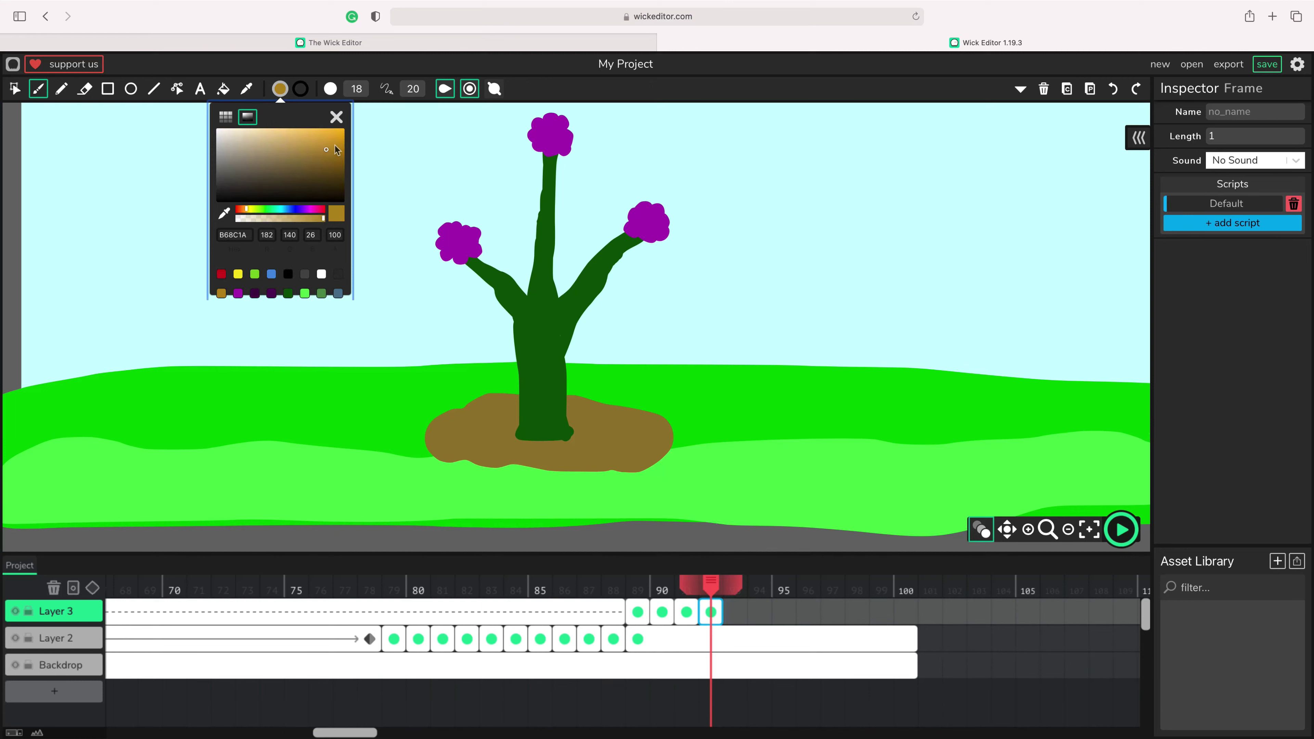
left_click(458, 239)
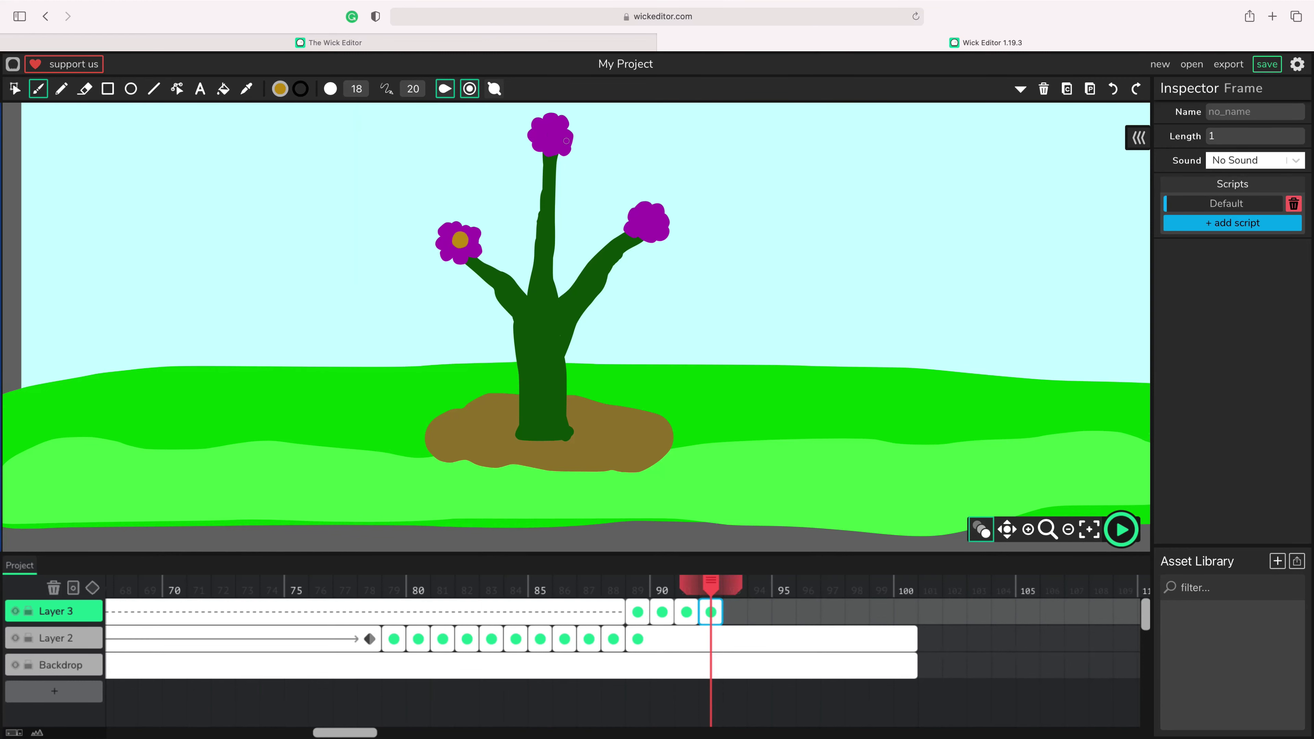
left_click(549, 135)
left_click_drag(645, 218, 652, 218)
Step: Extend the flower frame at 92 on Layer 3 to a length of 9
left_click(1068, 529)
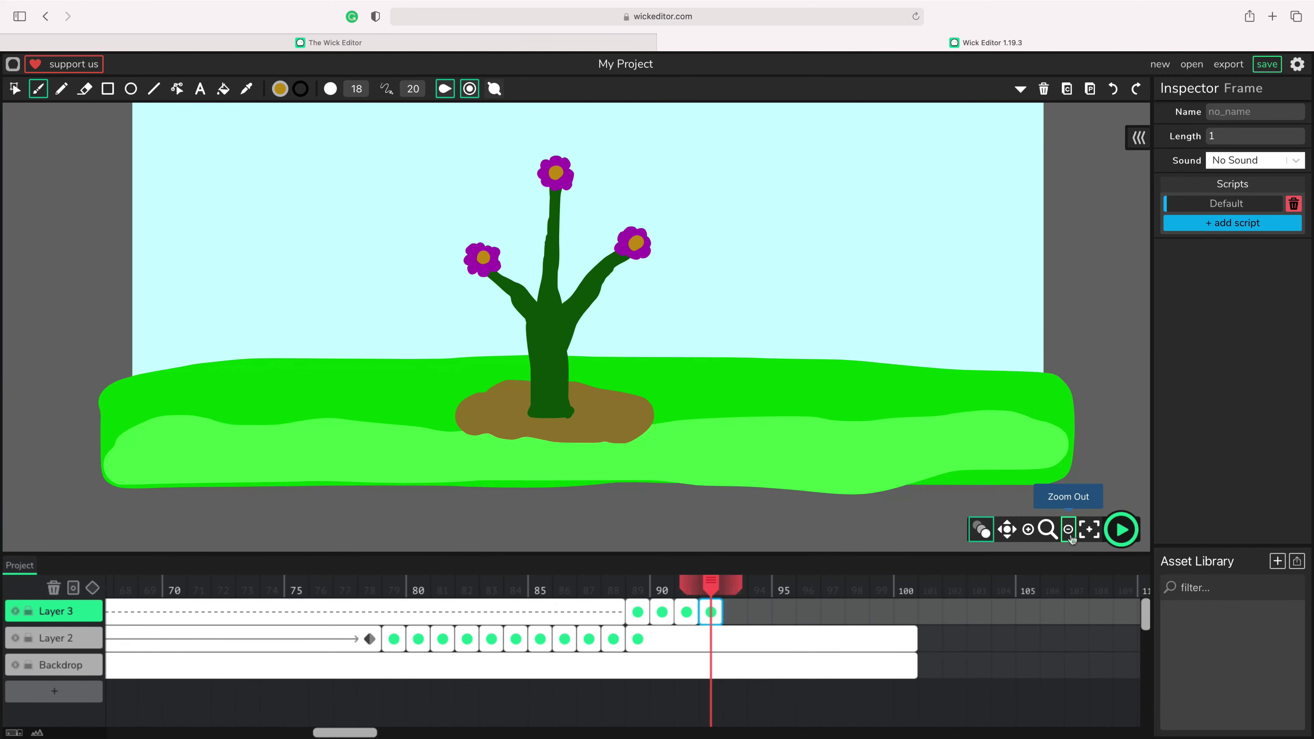
left_click(1068, 529)
left_click(1068, 529)
scroll(663, 317, "up", 3)
scroll(539, 285, "down", 2)
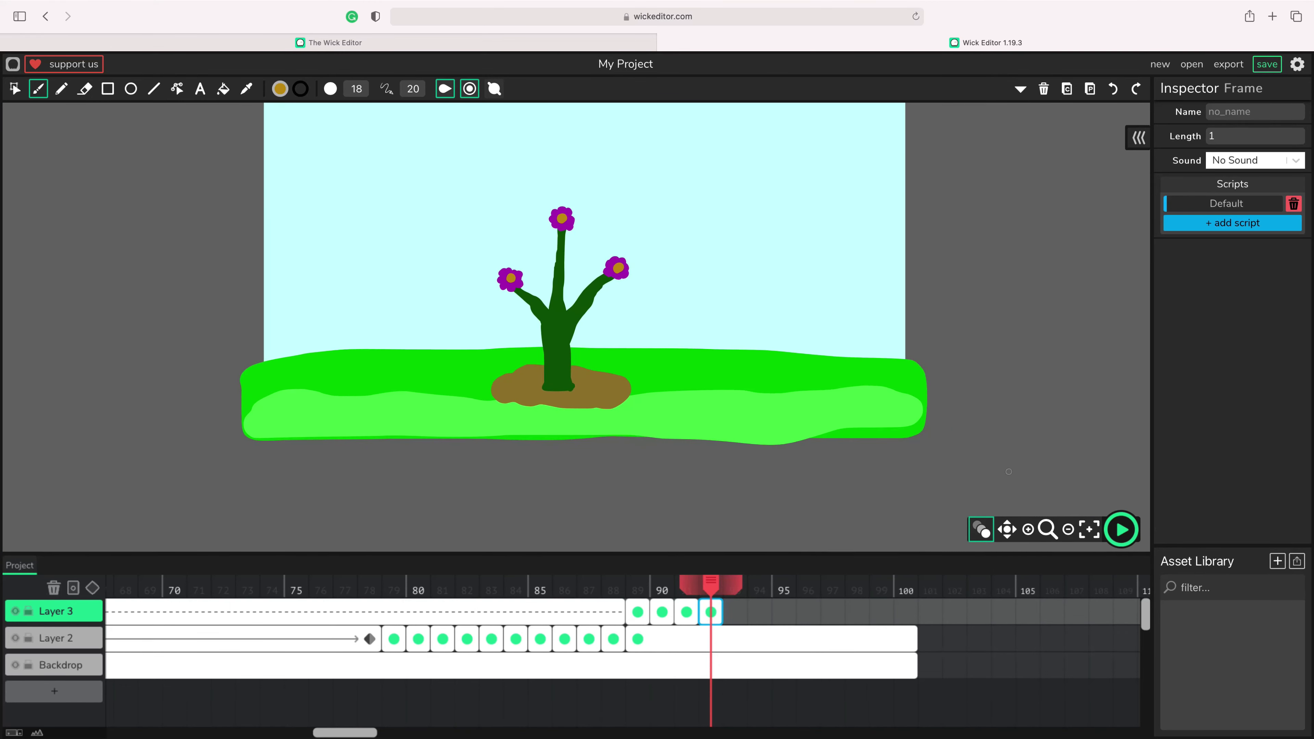
left_click(1046, 531)
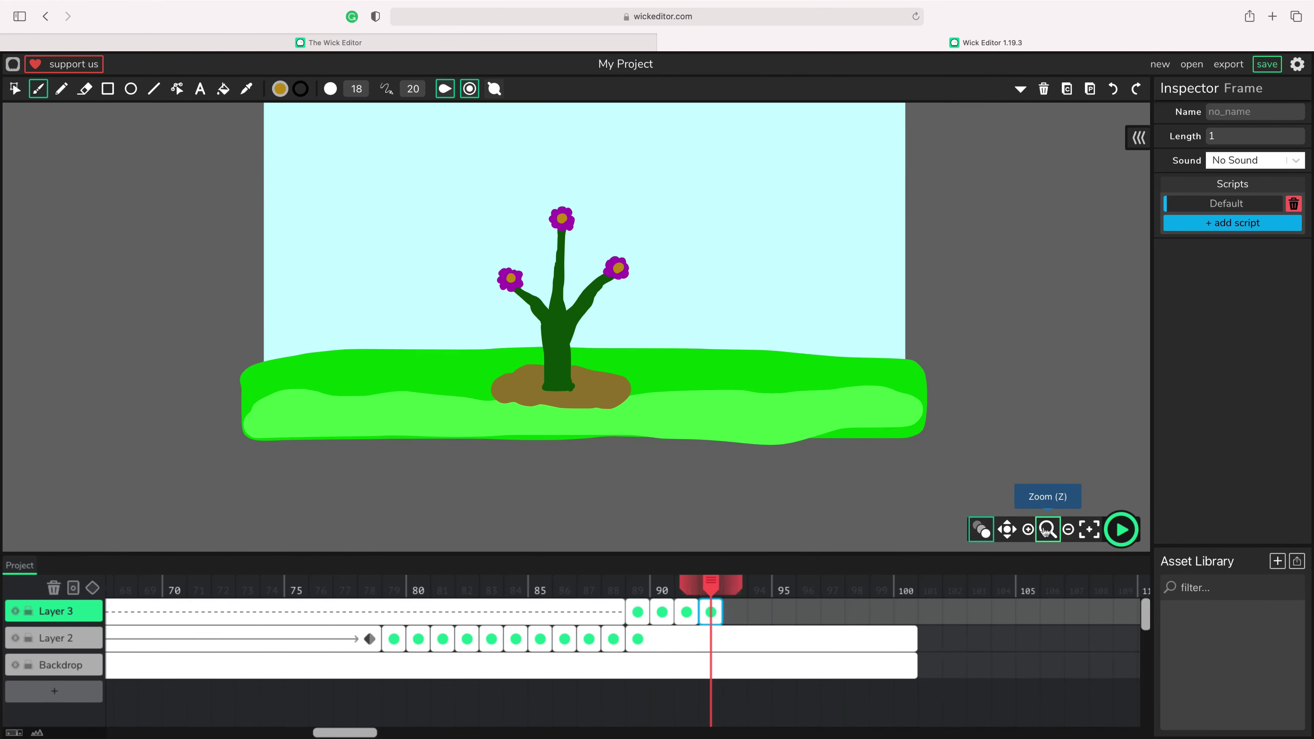
left_click(1007, 529)
mouse_move(620, 239)
left_mouse_down()
mouse_move(629, 316)
mouse_move(640, 304)
left_mouse_up()
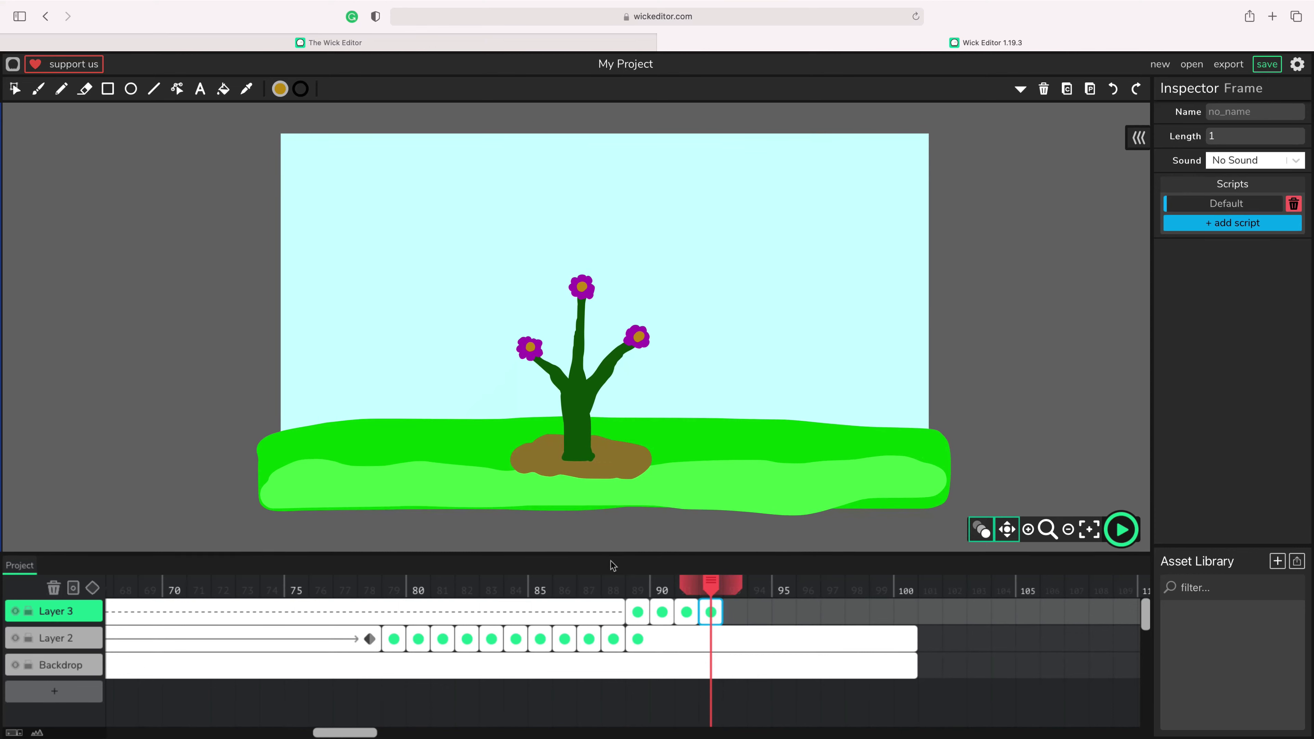
left_click_drag(712, 585, 906, 612)
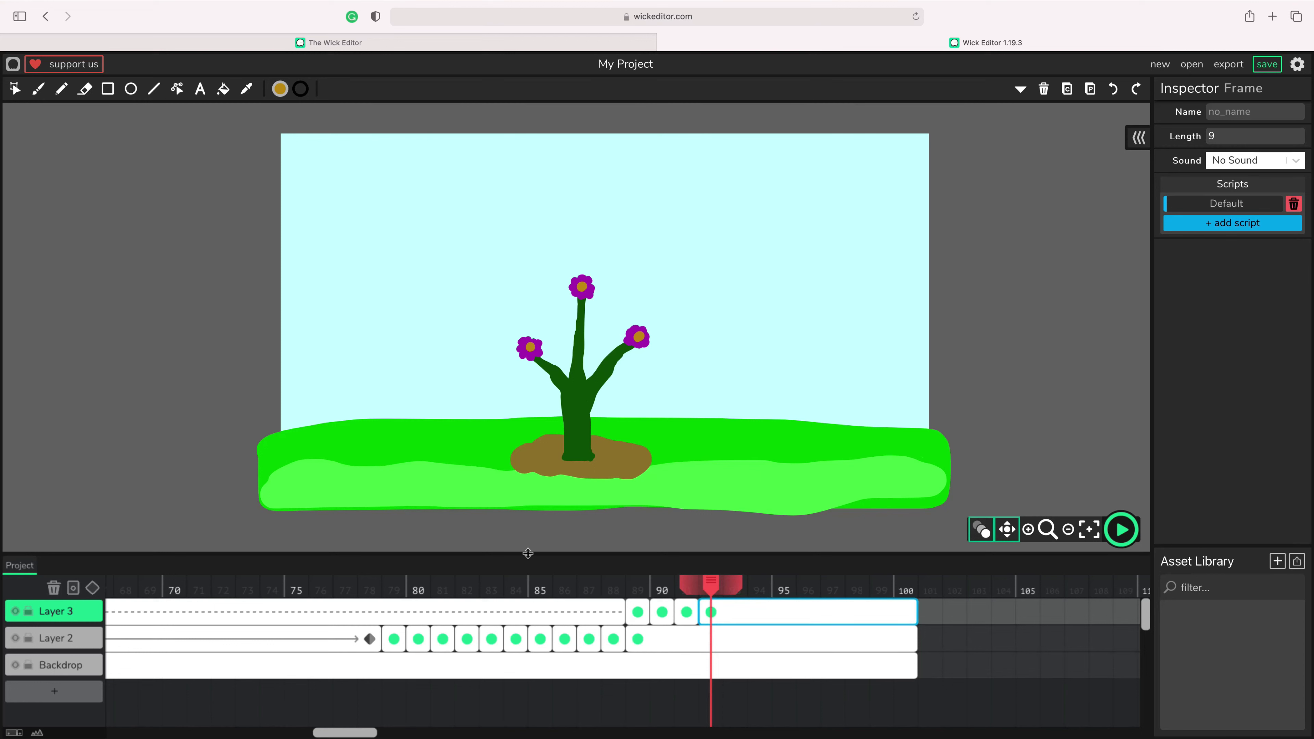
Step: Add tween keyframes at frames 92 and 100 of the flower frame on Layer 3
left_click(92, 589)
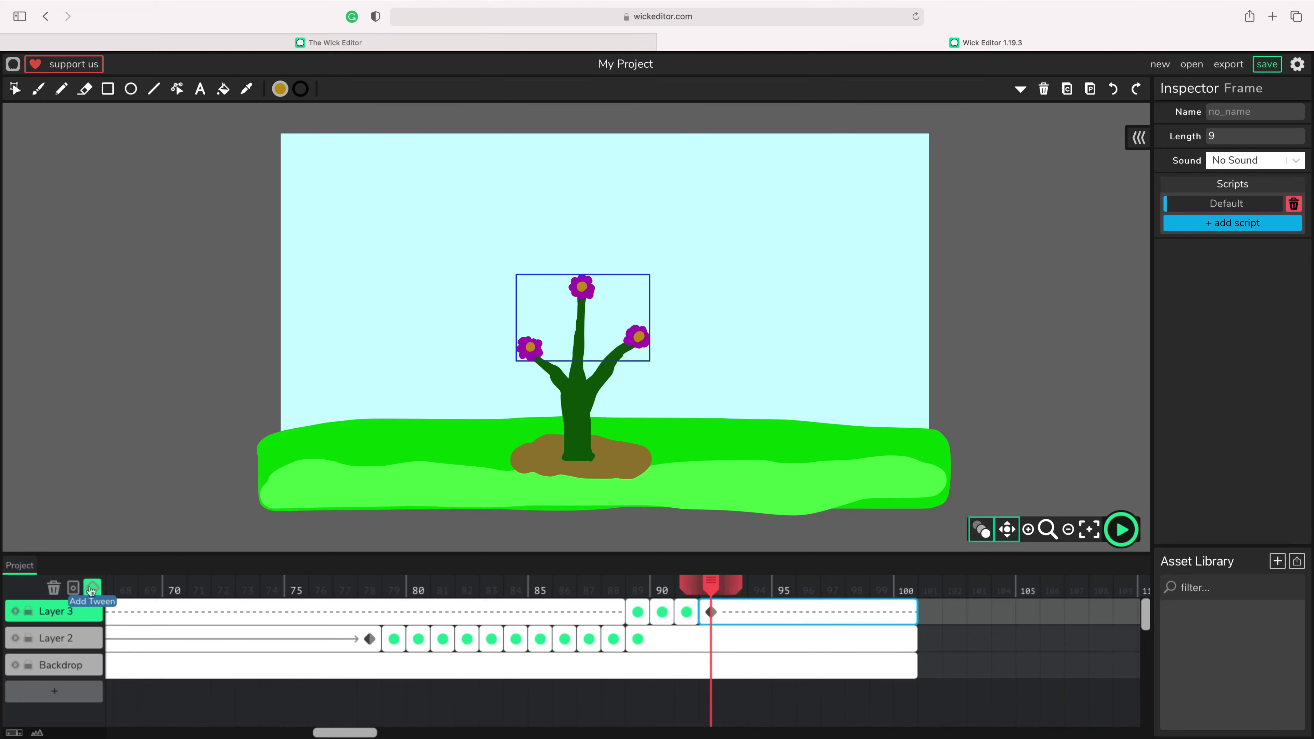
left_click(905, 613)
left_click(92, 588)
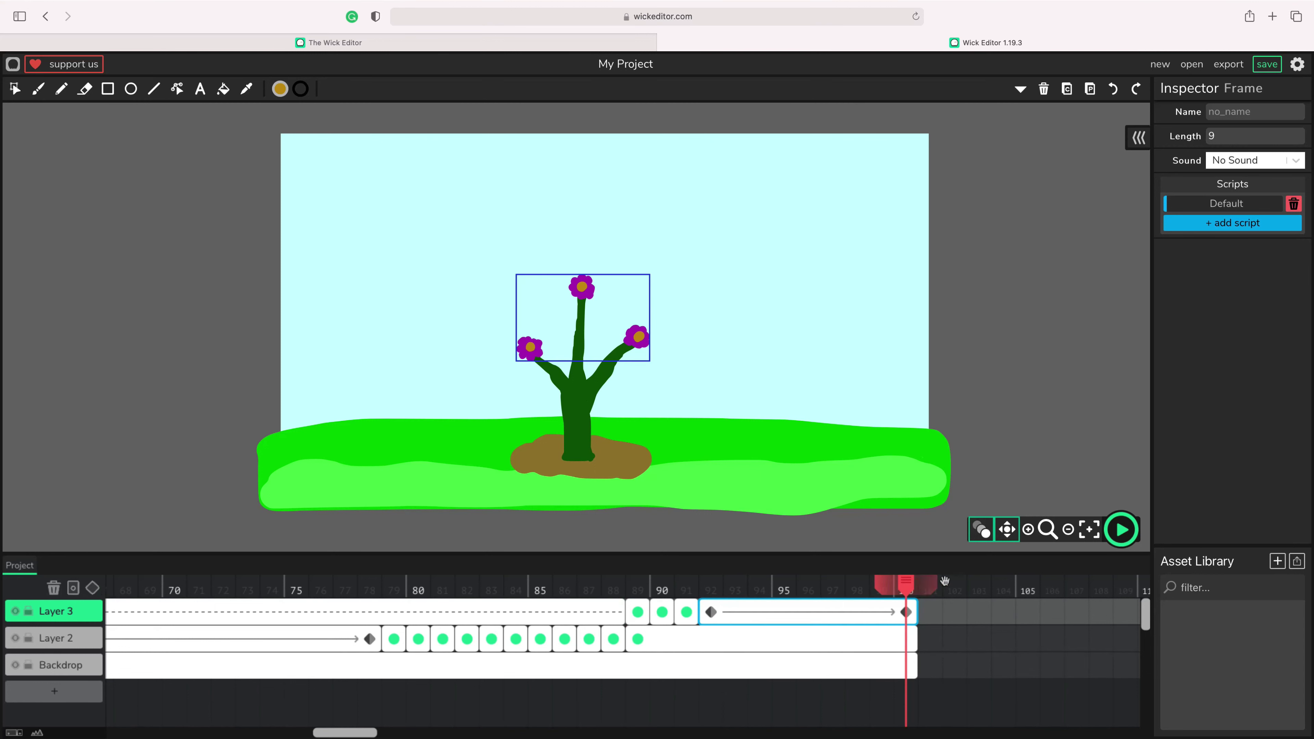
Step: Extend the flower frame on Layer 3 to a length of 17 and add a tween keyframe at frame 108
left_click_drag(917, 612, 1103, 611)
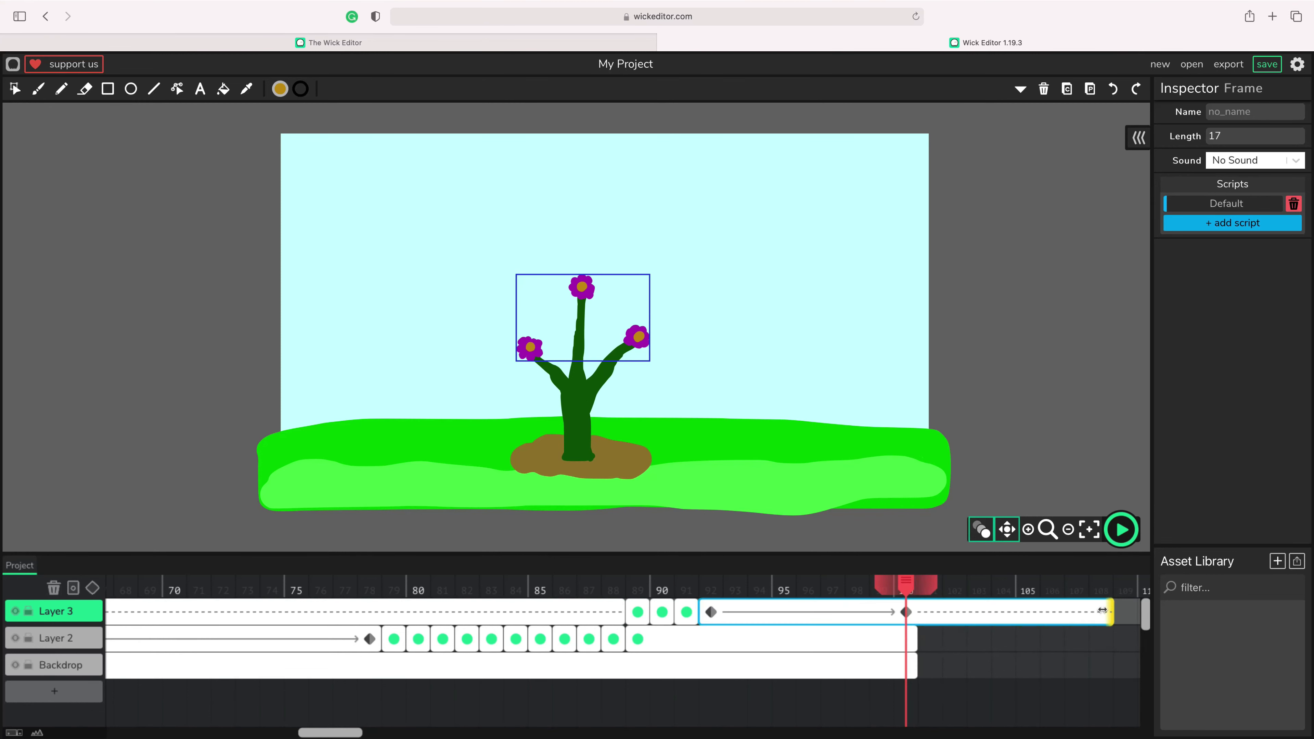
left_click(1103, 611)
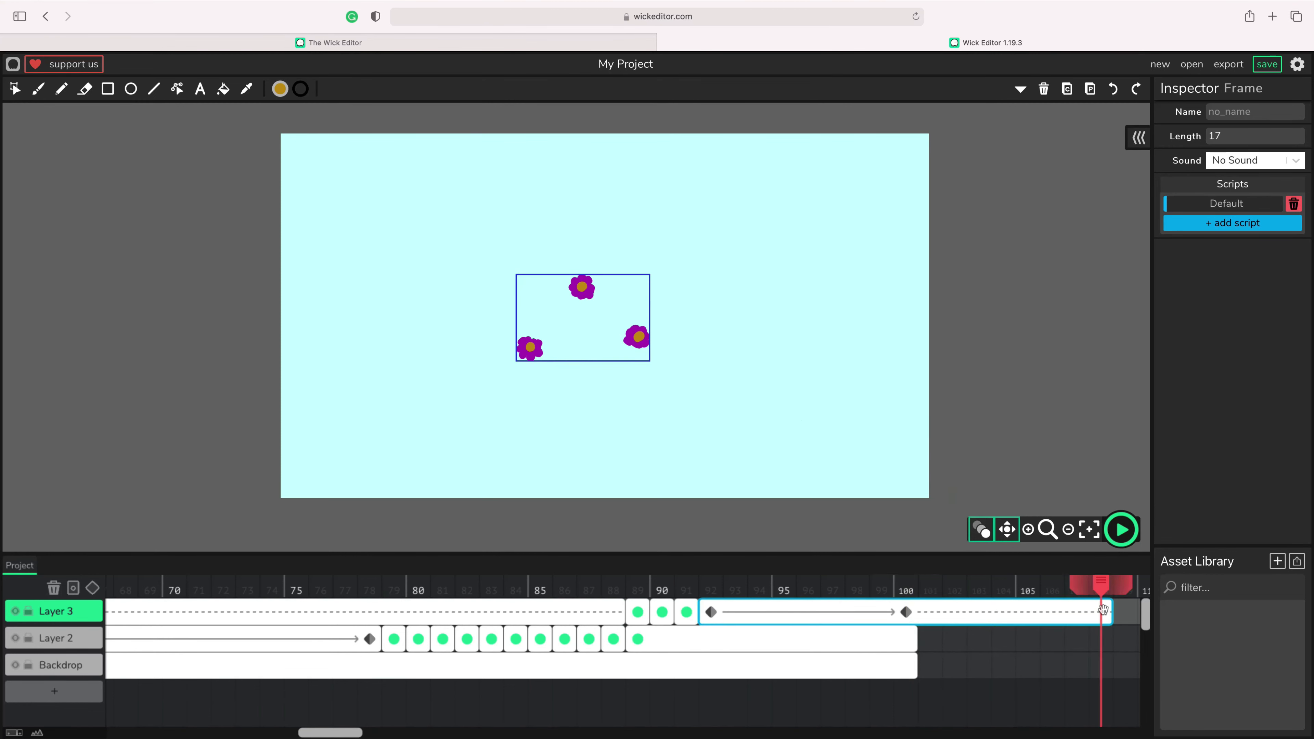
left_click(91, 591)
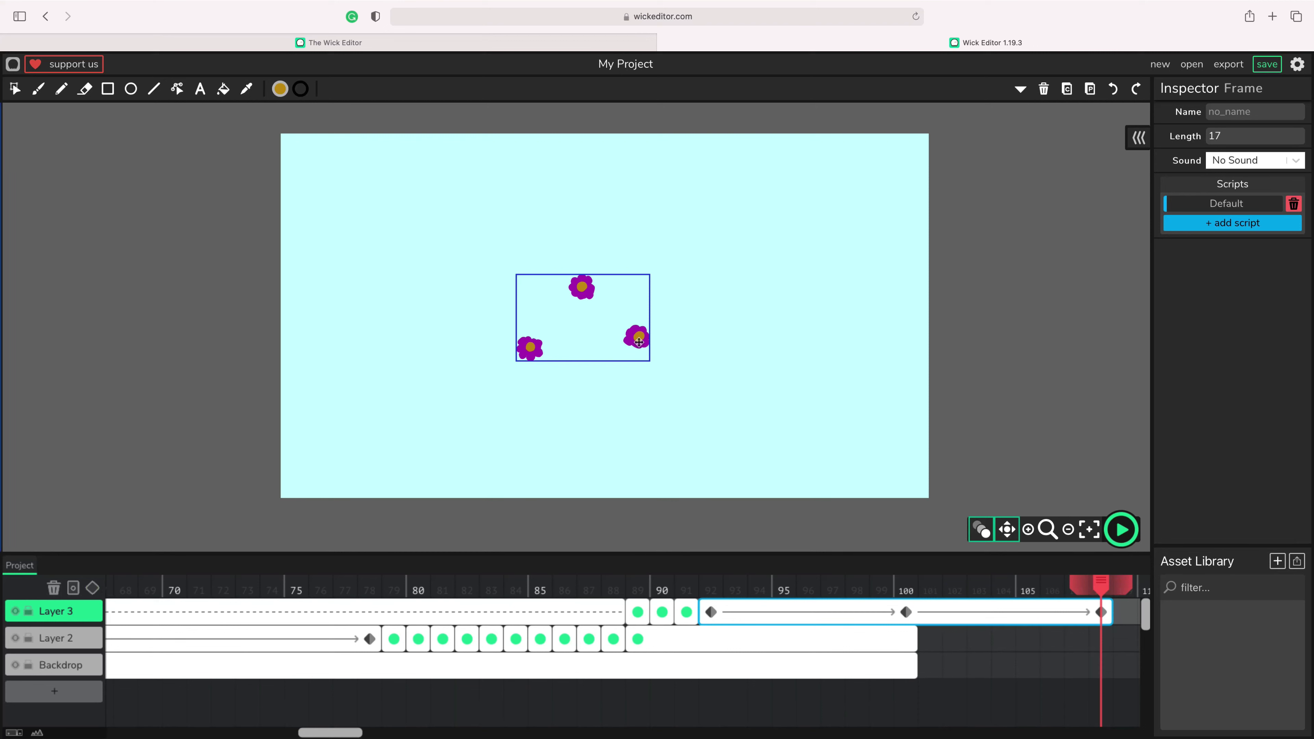
Step: At frame 108, move the flower clip down to dirt level, flatten it to about 73 high, and set its opacity to 0.63
key("v")
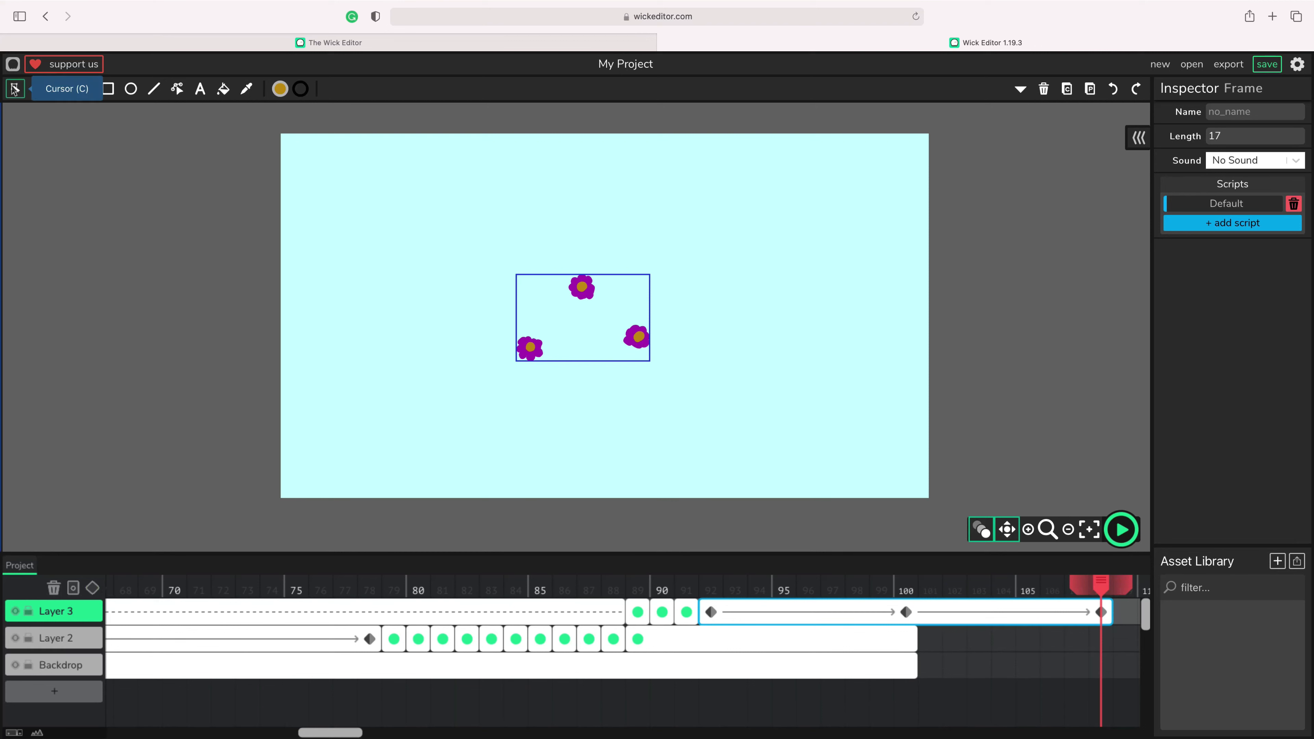
left_click_drag(573, 280, 570, 444)
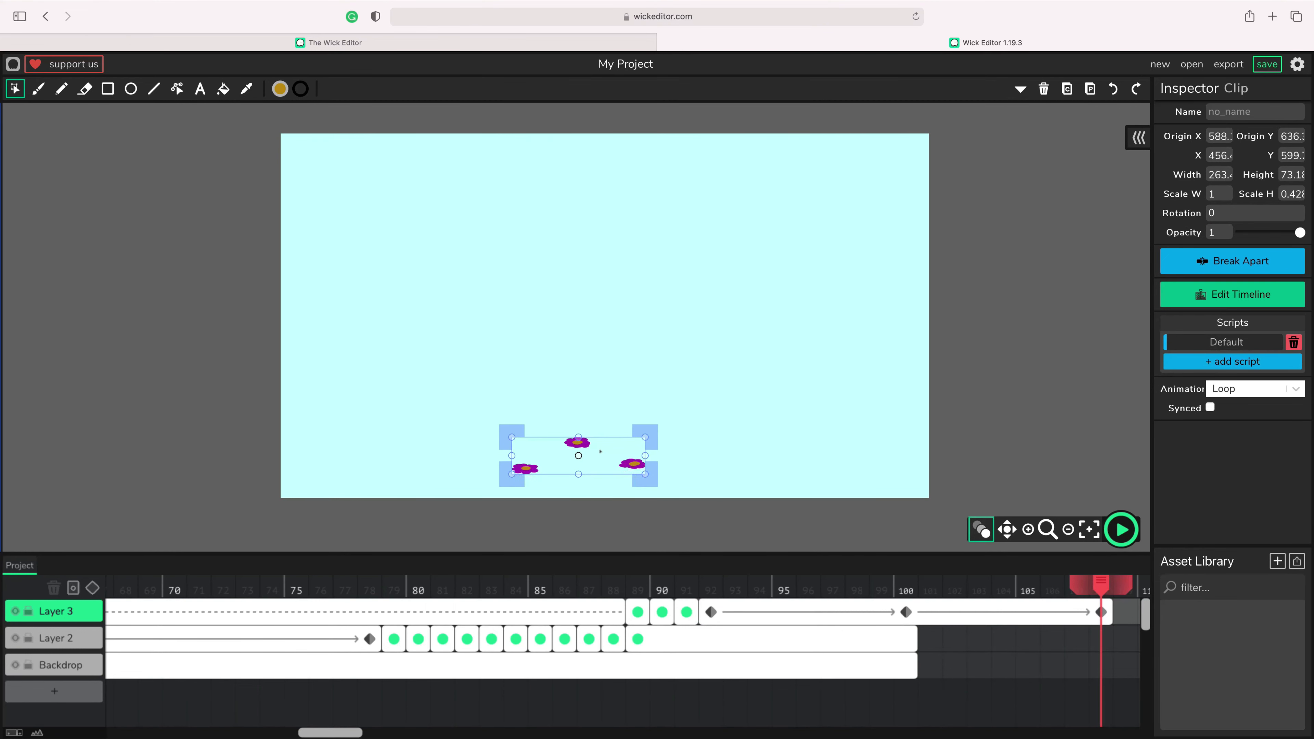
left_click(383, 665)
left_click_drag(353, 731, 401, 731)
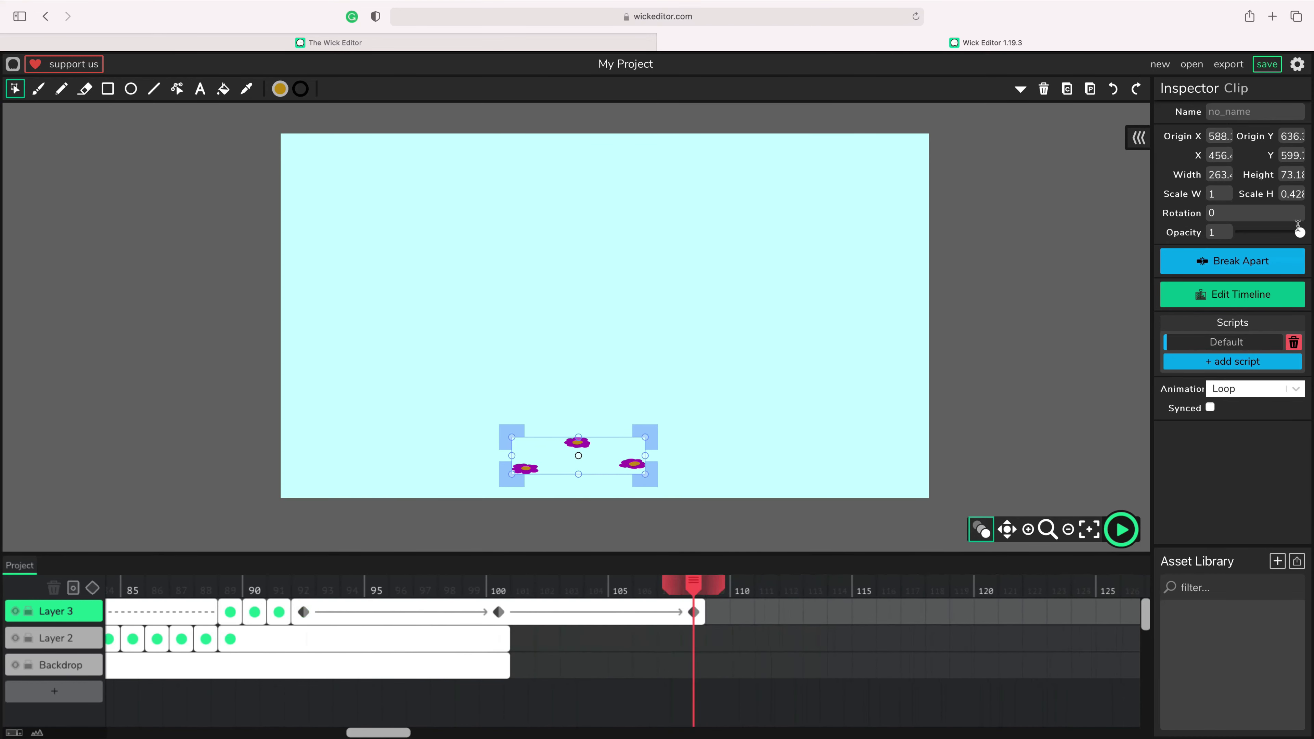
left_click_drag(1300, 234, 1278, 233)
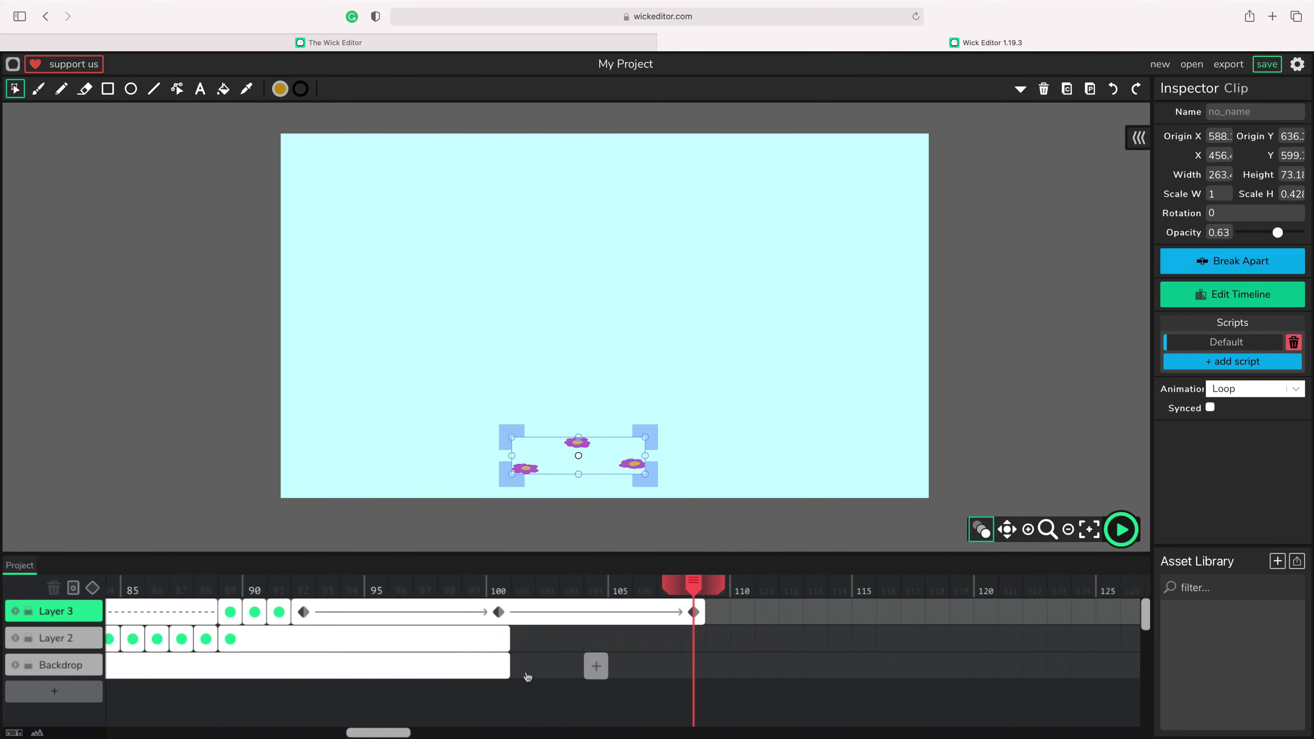
Step: Extend the Backdrop frame to frame 121 and the full-size tree's frame on Layer 2 to a length of 20
left_click_drag(508, 679, 1036, 665)
left_click_drag(279, 589, 704, 632)
left_click_drag(498, 585, 715, 603)
scroll(719, 601, "down", 1)
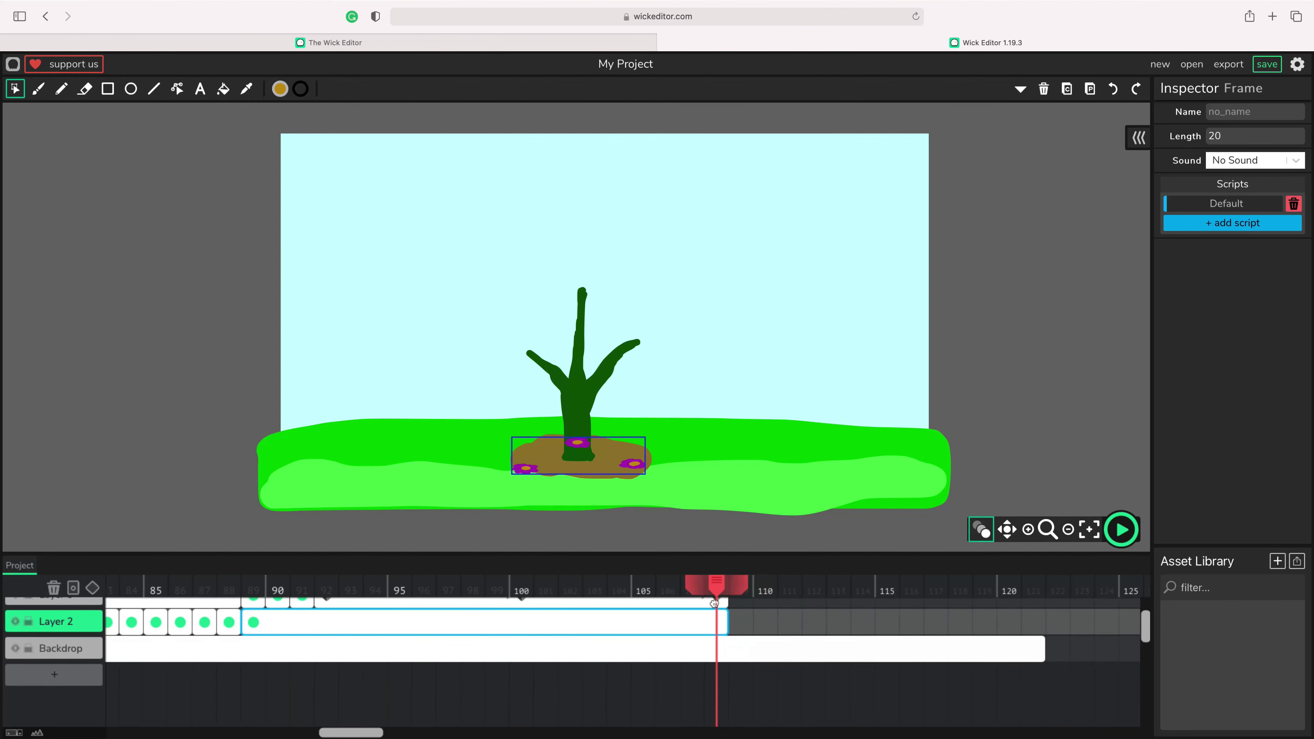
scroll(740, 634, "up", 1)
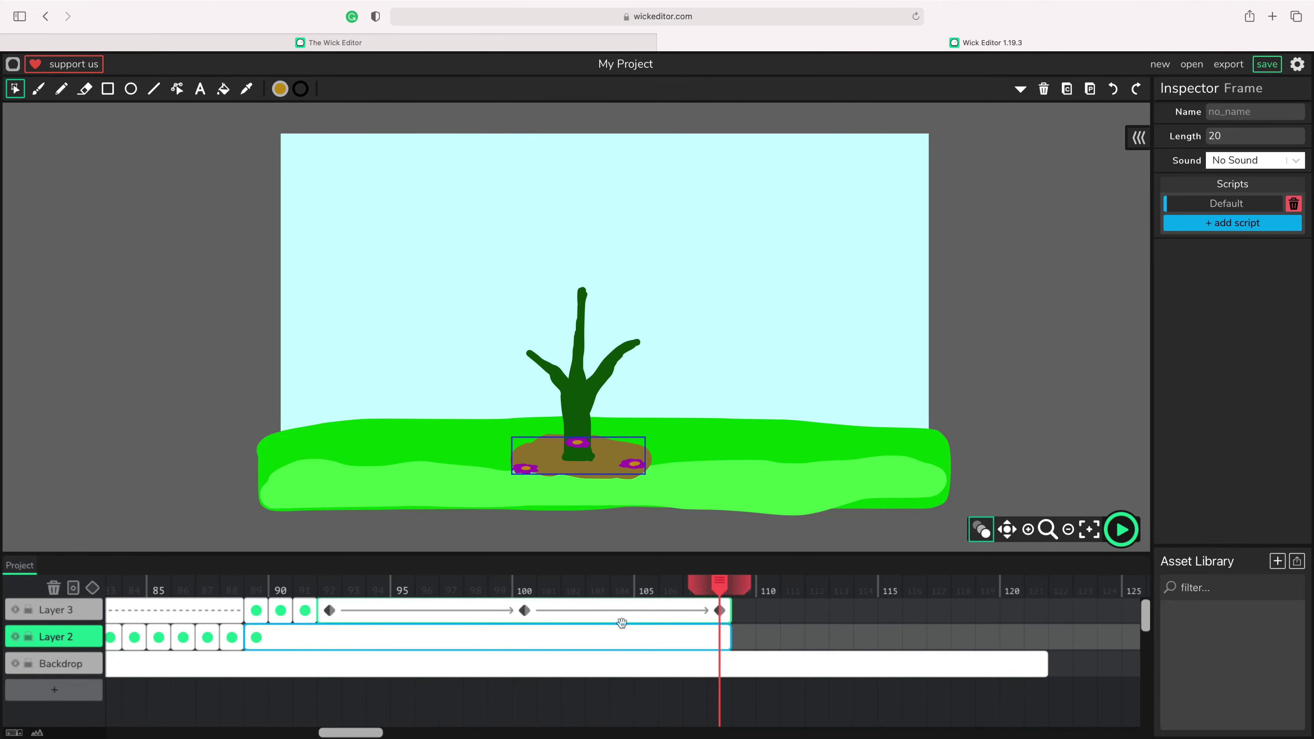
Step: Add a frame at 109 on Layer 2 and paint a wilting tree with wavy branches in dull green (71954E) over the tree's ghost
left_click(745, 638)
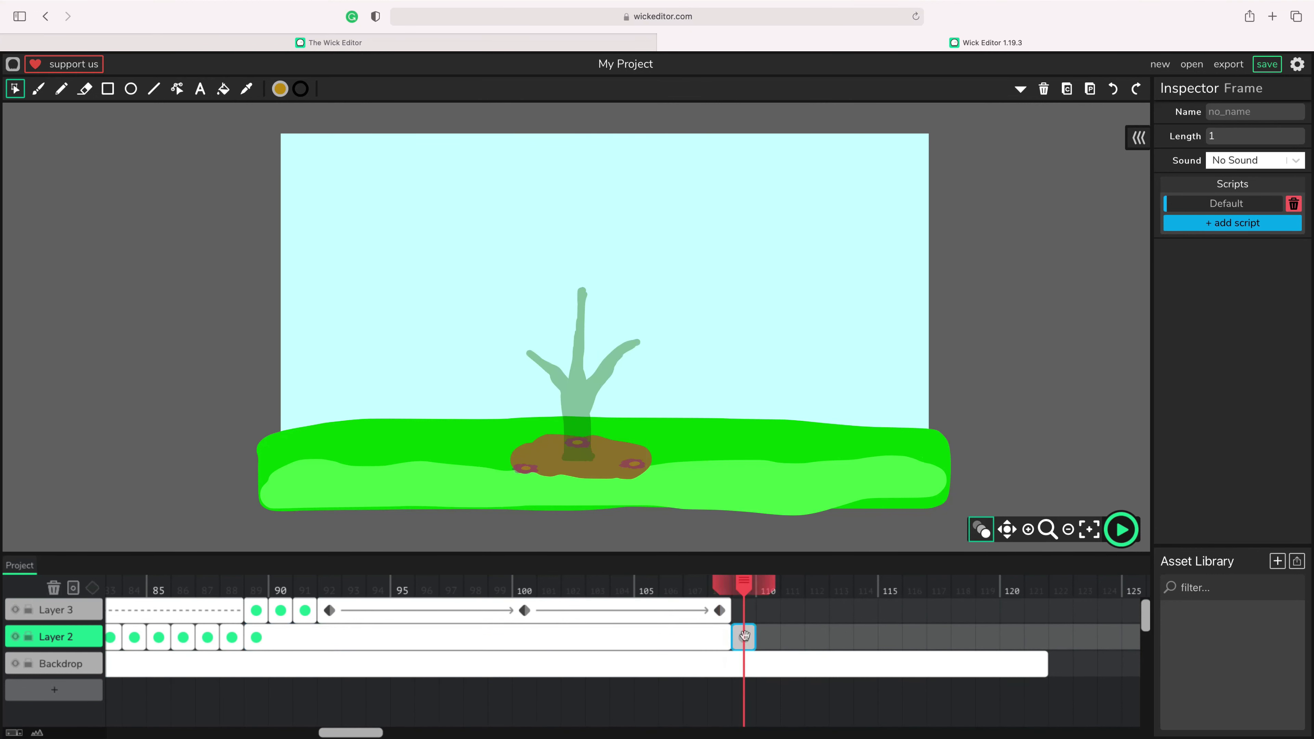
left_click(280, 89)
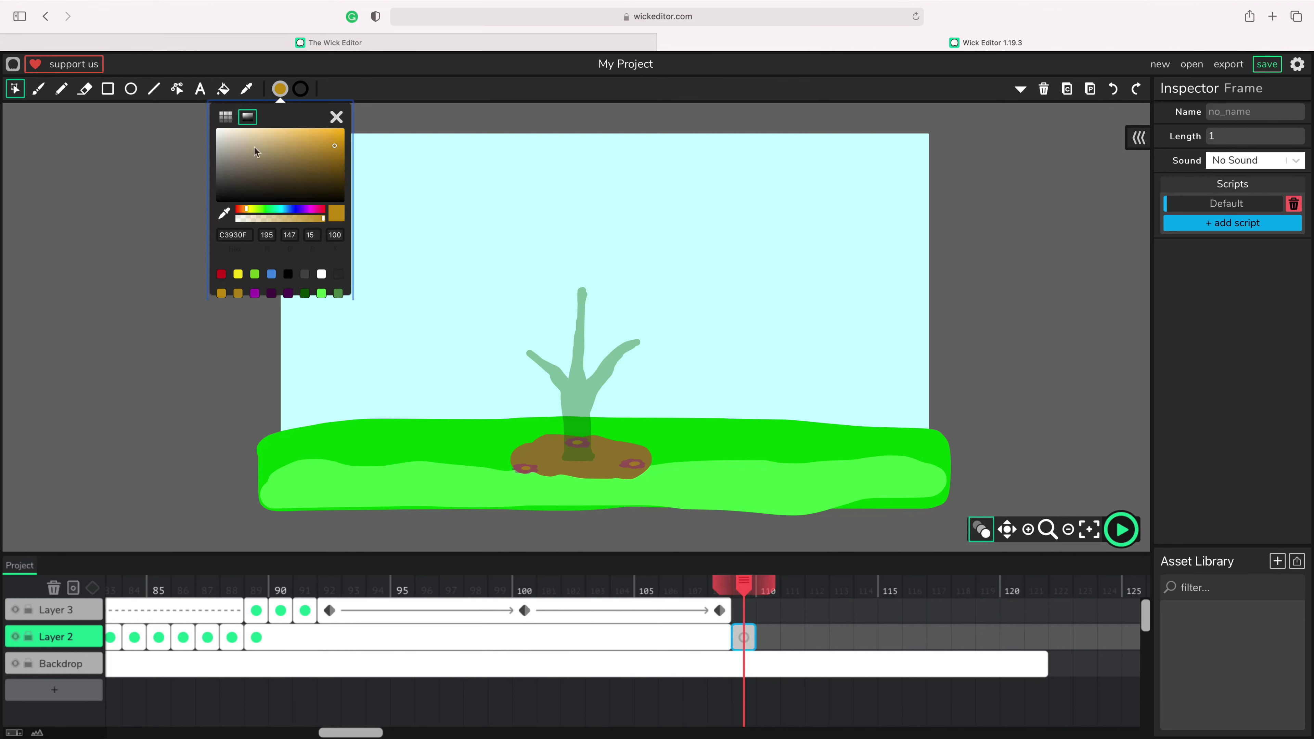
left_click(258, 210)
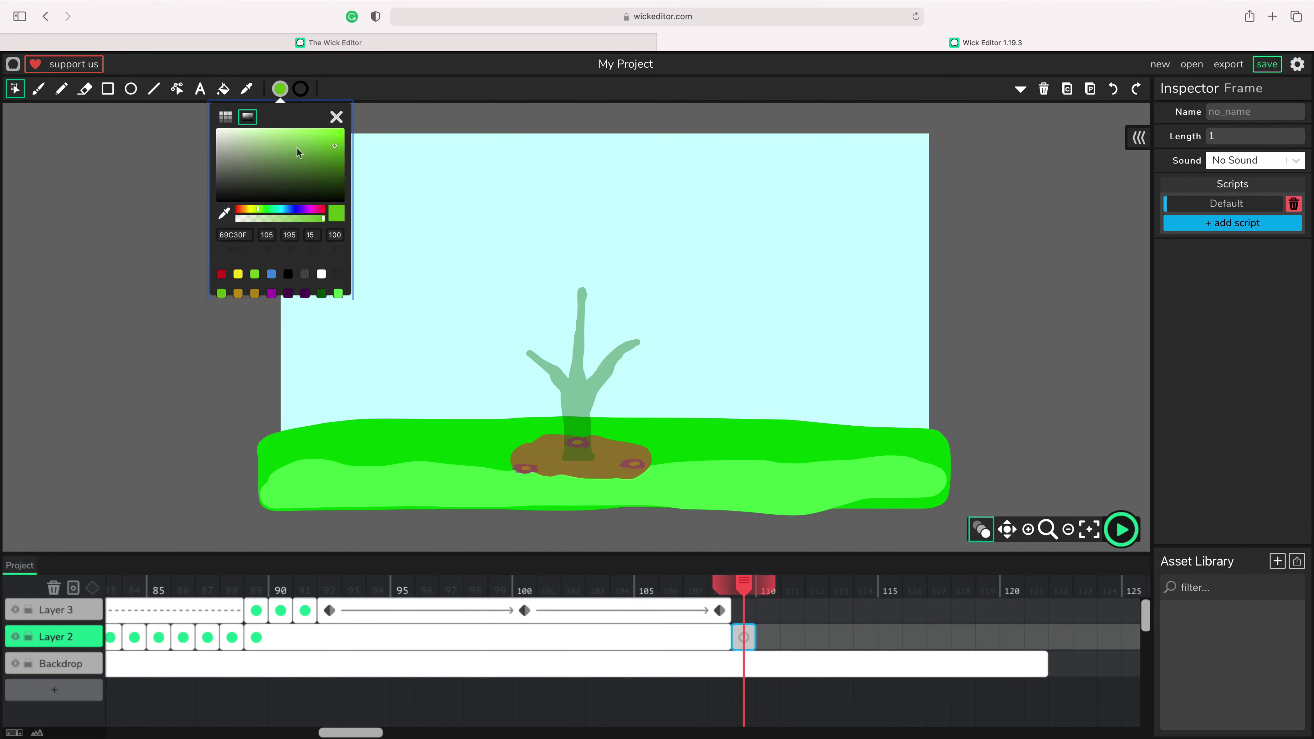
left_click_drag(286, 159, 277, 159)
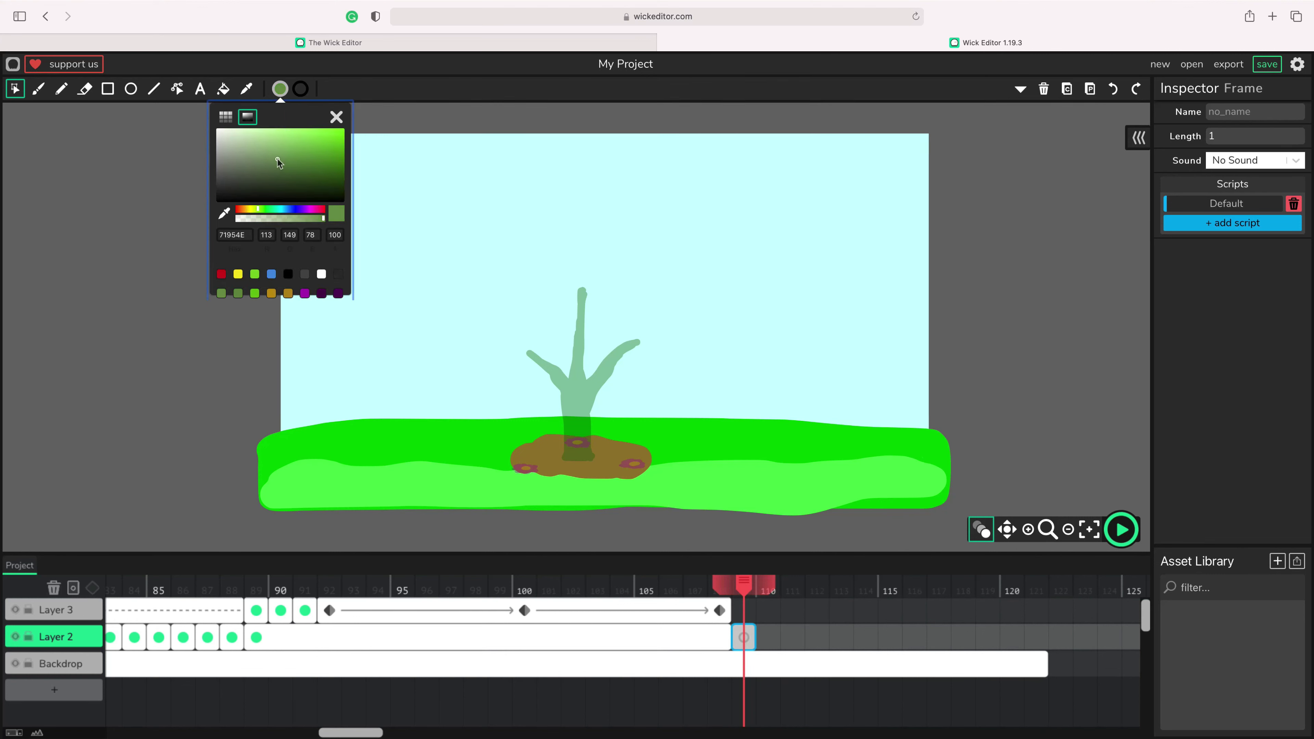
left_click(39, 89)
left_click(1028, 529)
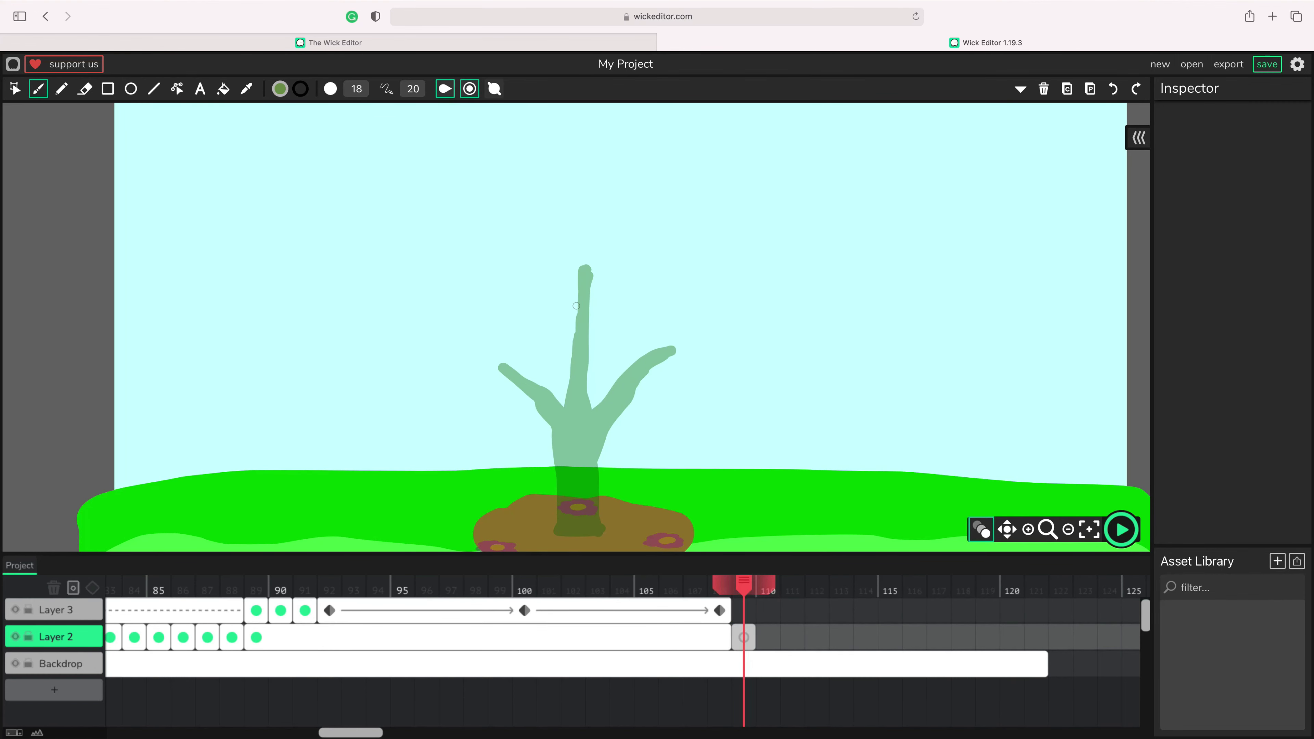
mouse_move(589, 295)
left_mouse_down()
mouse_move(575, 318)
mouse_move(576, 395)
left_mouse_up()
mouse_move(668, 361)
left_mouse_down()
mouse_move(624, 399)
mouse_move(589, 406)
left_mouse_up()
mouse_move(505, 381)
left_mouse_down()
mouse_move(577, 406)
mouse_move(562, 465)
mouse_move(564, 508)
mouse_move(583, 519)
mouse_move(584, 409)
mouse_move(571, 411)
mouse_move(584, 420)
mouse_move(573, 508)
left_mouse_up()
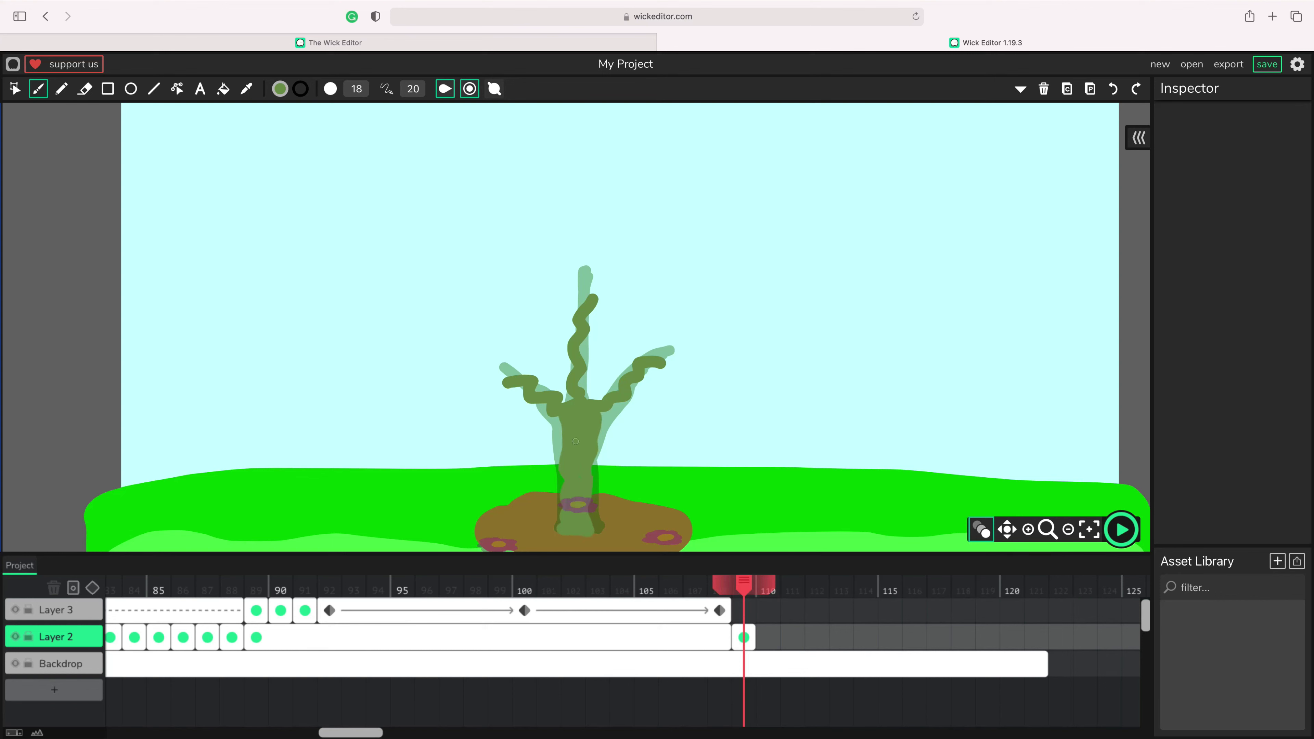
Step: Add a frame at 110 on Layer 2 and paint a slightly smaller, thinner withered tree in yellowish olive
left_click(769, 637)
left_click(280, 89)
left_click(252, 209)
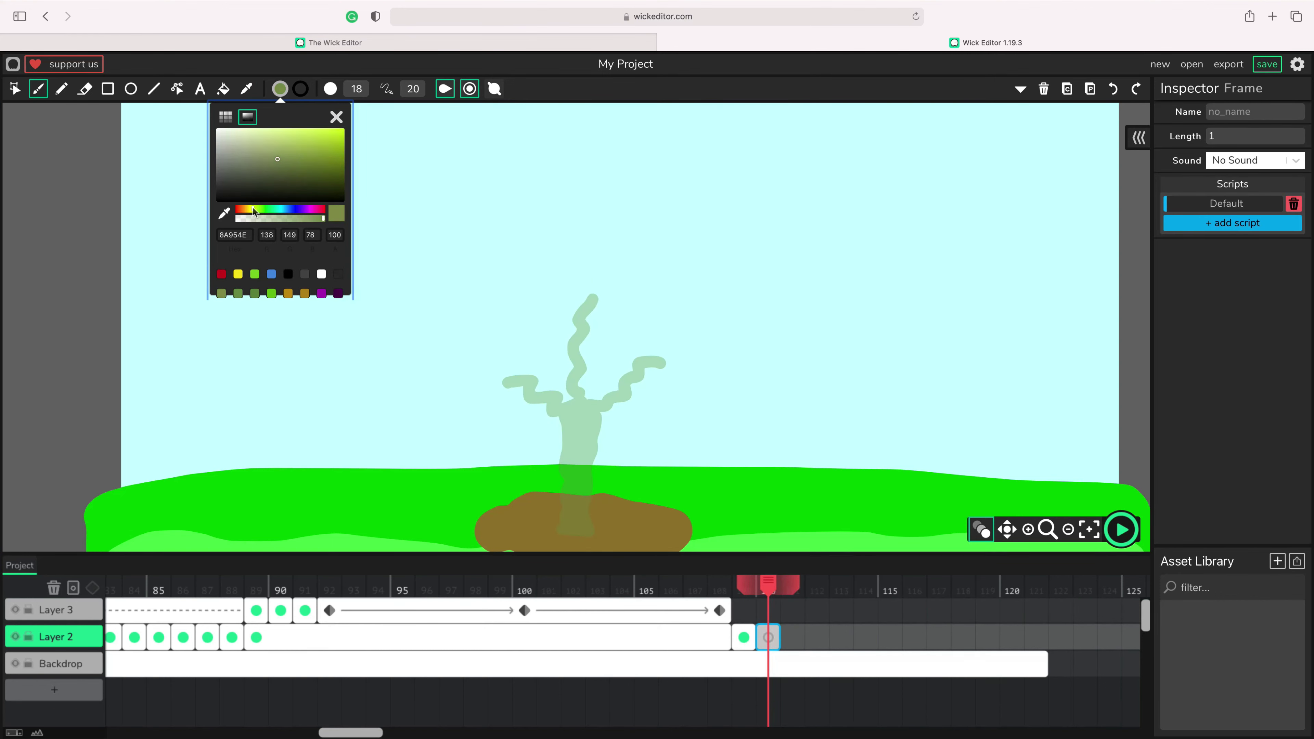
left_click(288, 150)
left_click(589, 313)
left_click(580, 333)
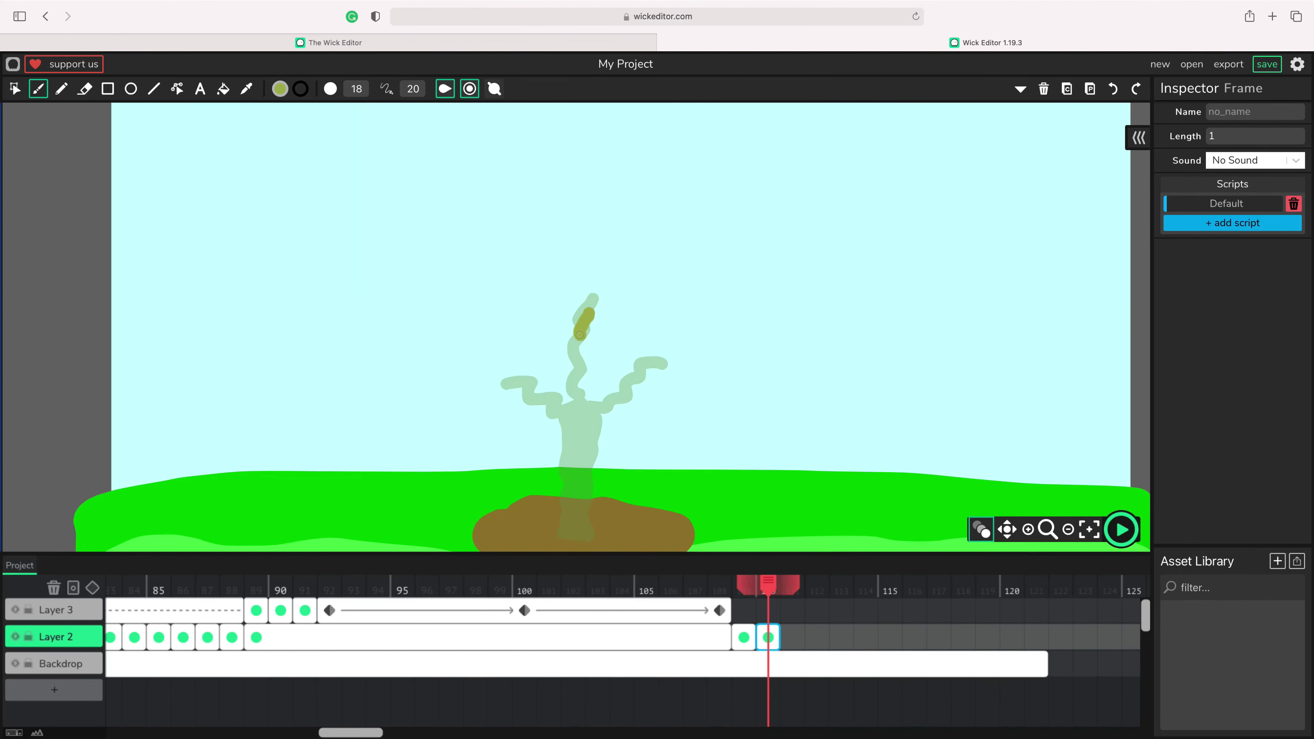
left_click_drag(590, 314, 580, 403)
mouse_move(643, 374)
left_mouse_down()
mouse_move(596, 403)
mouse_move(553, 405)
mouse_move(585, 413)
mouse_move(571, 536)
left_mouse_up()
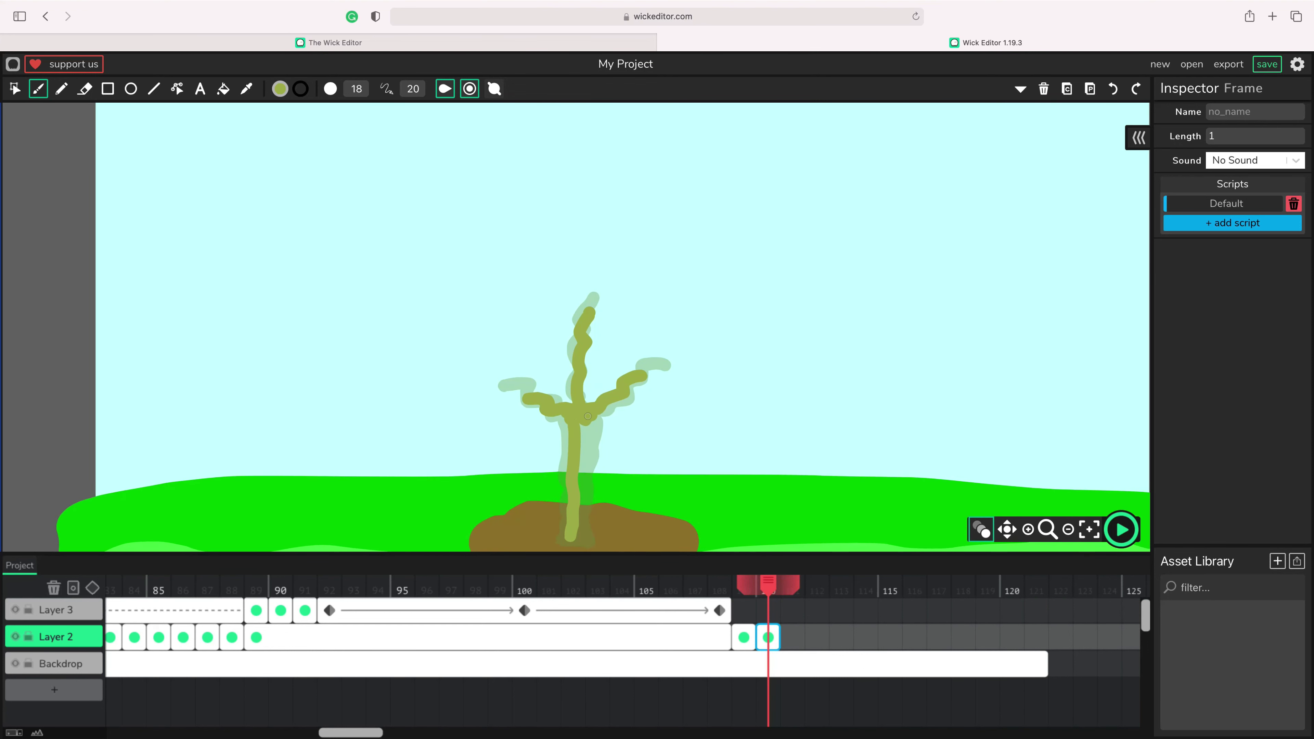
scroll(590, 414, "down", 3)
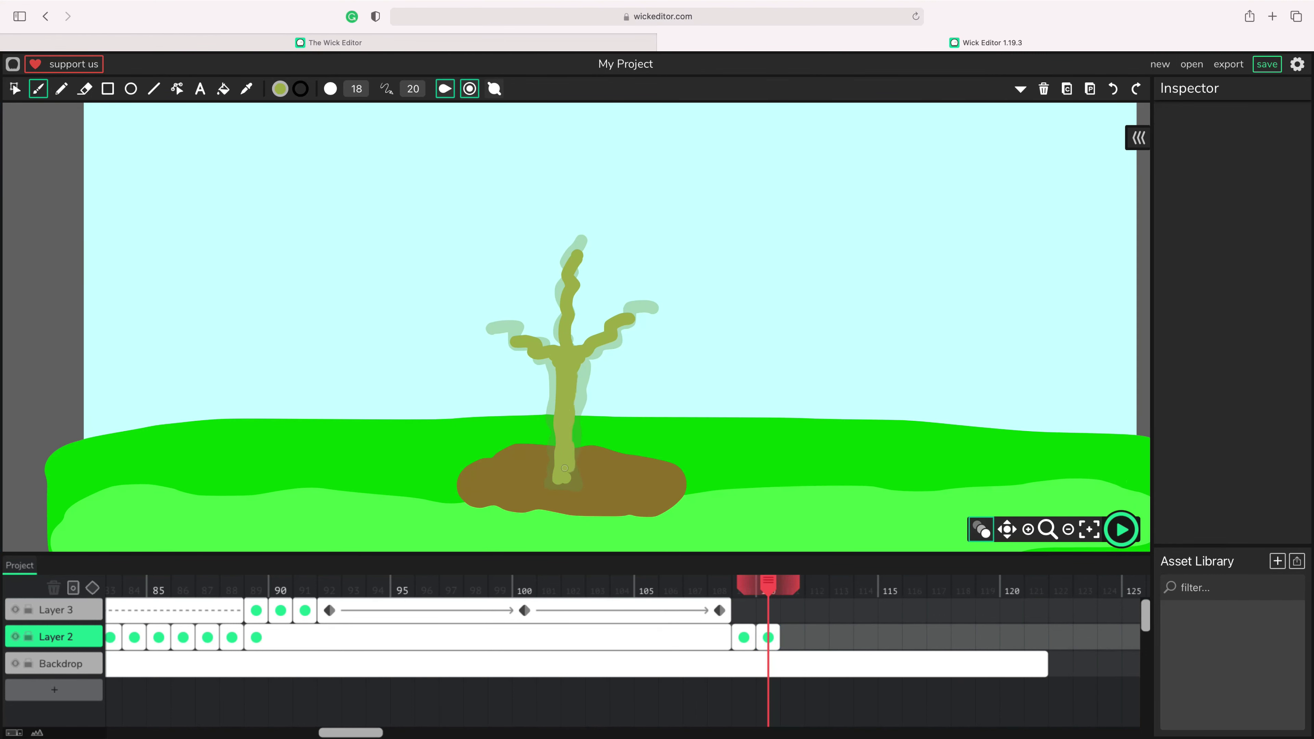
Step: Add a frame at 111 on Layer 2 and paint the tree shorter with sagging branches in a brighter yellow-green
key("shift+=")
left_click(281, 92)
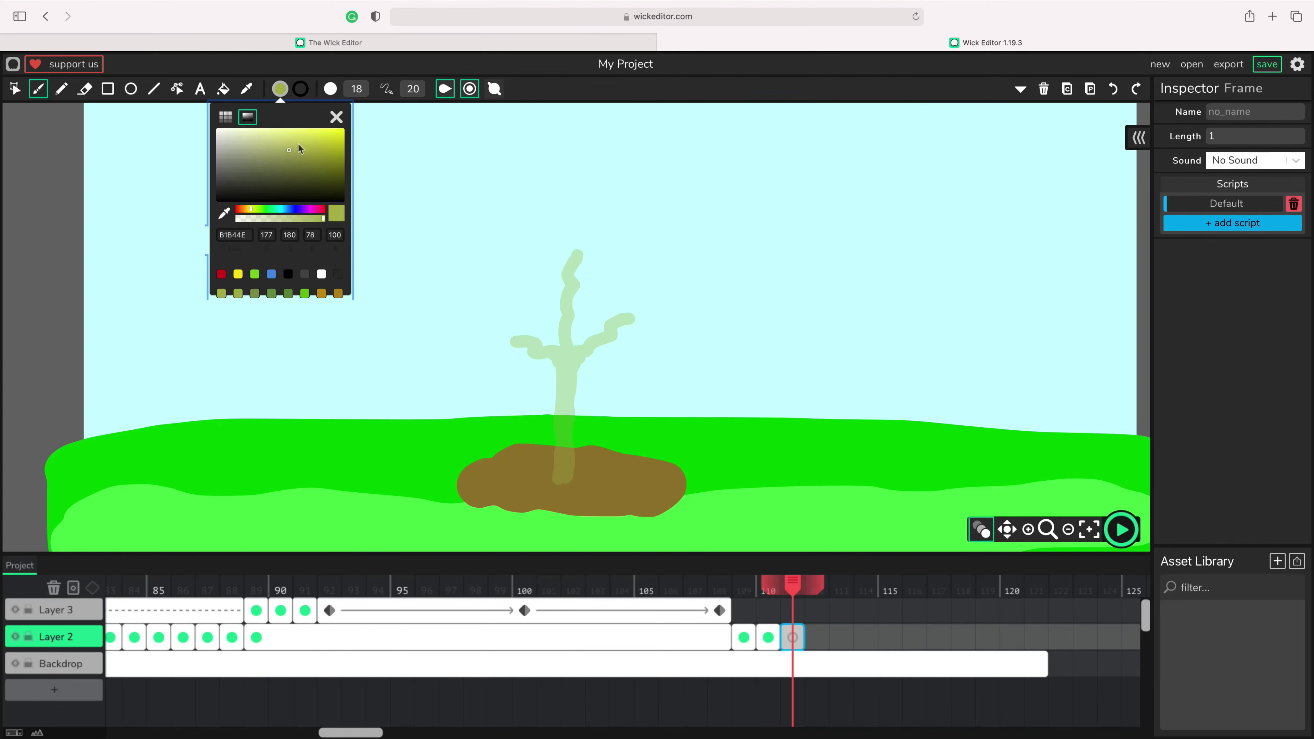
scroll(554, 282, "up", 1)
left_click_drag(567, 313, 559, 357)
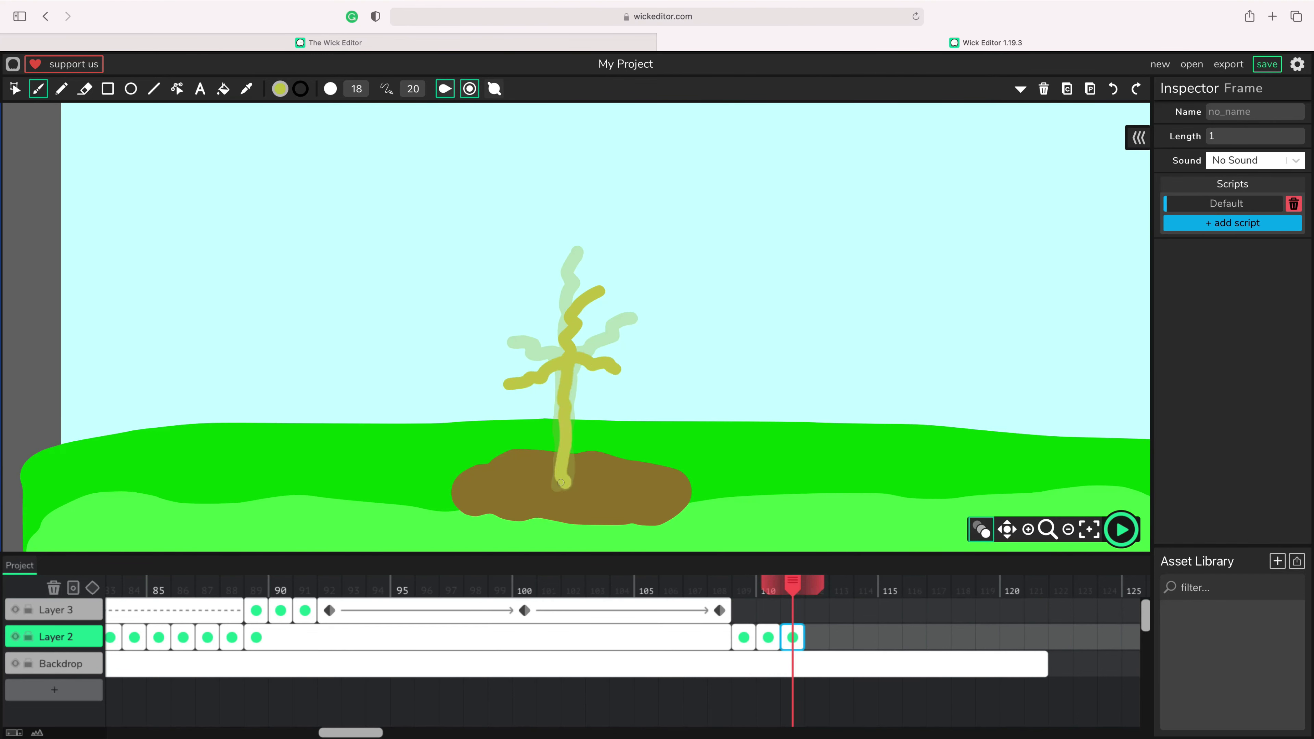
Step: Add frames 112 and 113 on Layer 2, painting the tree progressively shorter with its branches drooping toward the dirt
key("shift+=")
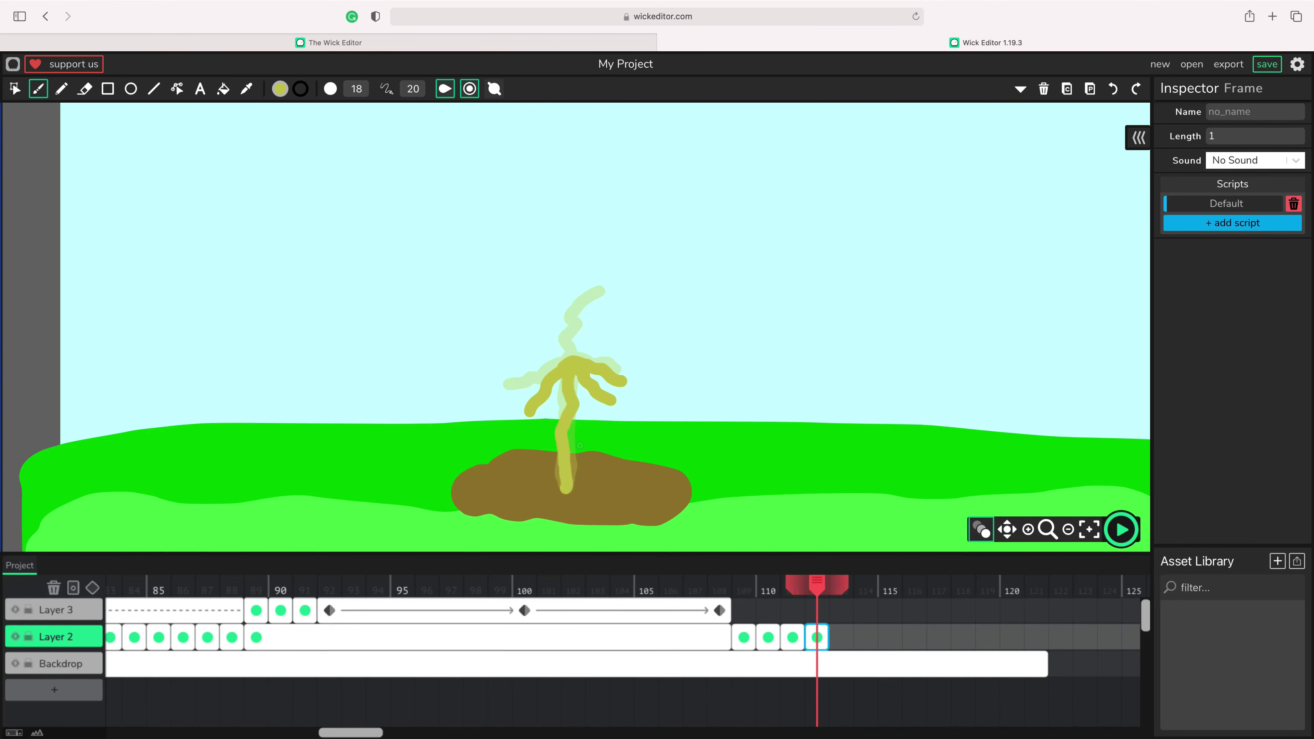
left_click(836, 633)
mouse_move(541, 445)
left_mouse_down()
mouse_move(568, 405)
mouse_move(579, 457)
left_mouse_up()
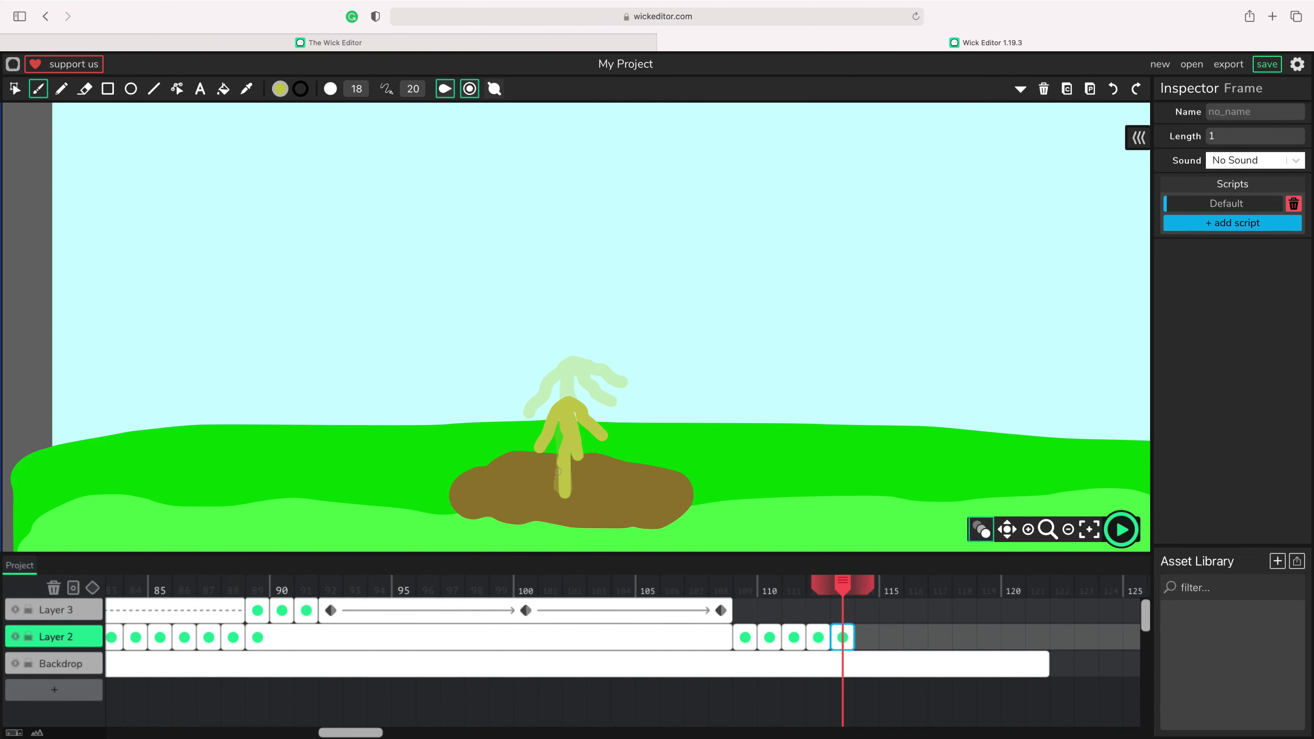
Step: Add frames 114 through 116 on Layer 2, painting the collapsed tree as an ever smaller heap on the dirt patch
left_click(867, 642)
left_click(886, 632)
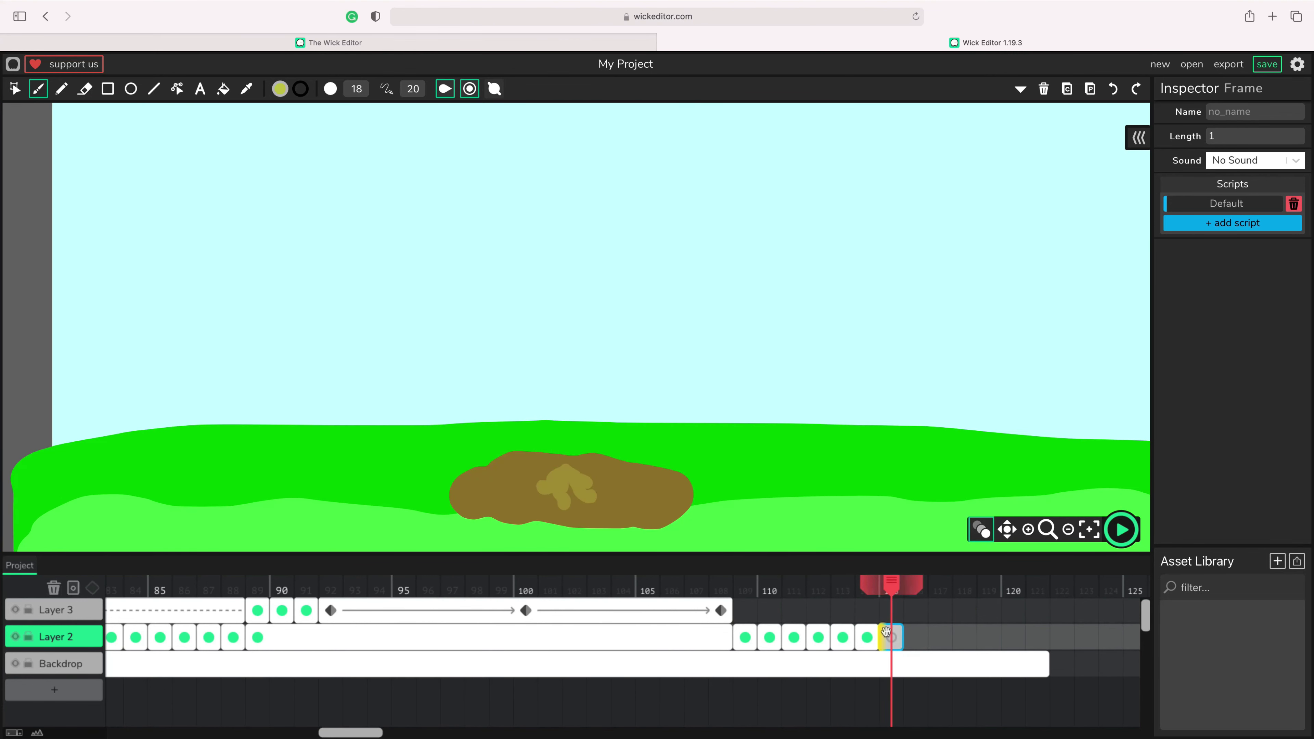
key("shift+b")
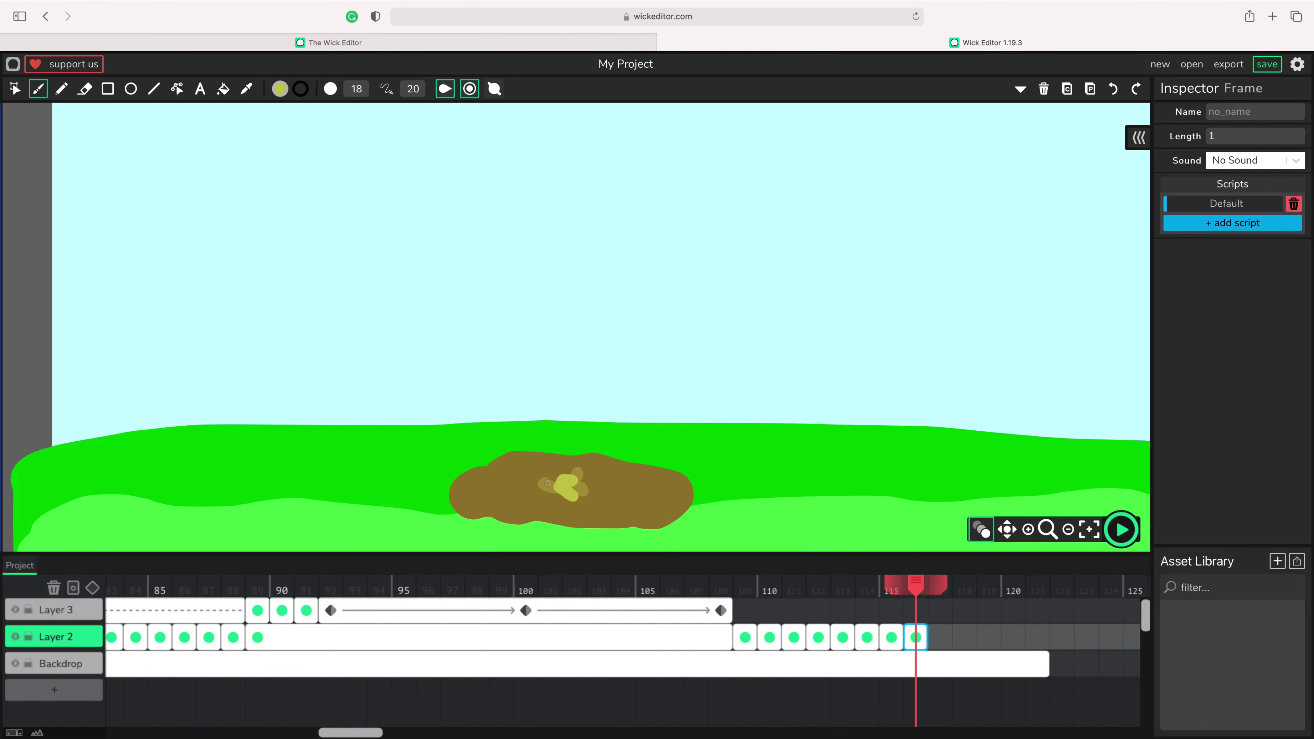
Step: Add a frame at 117 on Layer 2 and paint the last small remains on the dirt in a tan colour
key("shift+b")
left_click(280, 88)
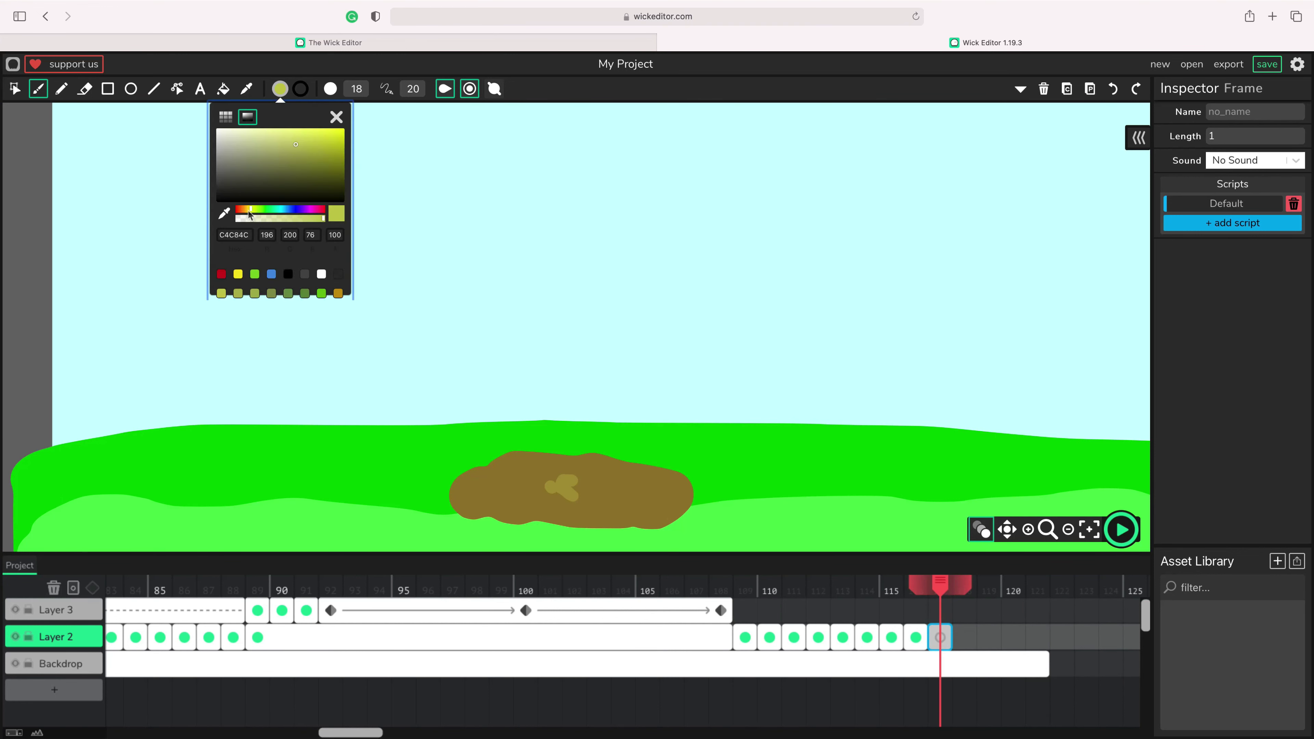
left_click(246, 209)
left_click(296, 145)
left_click_drag(565, 485, 555, 483)
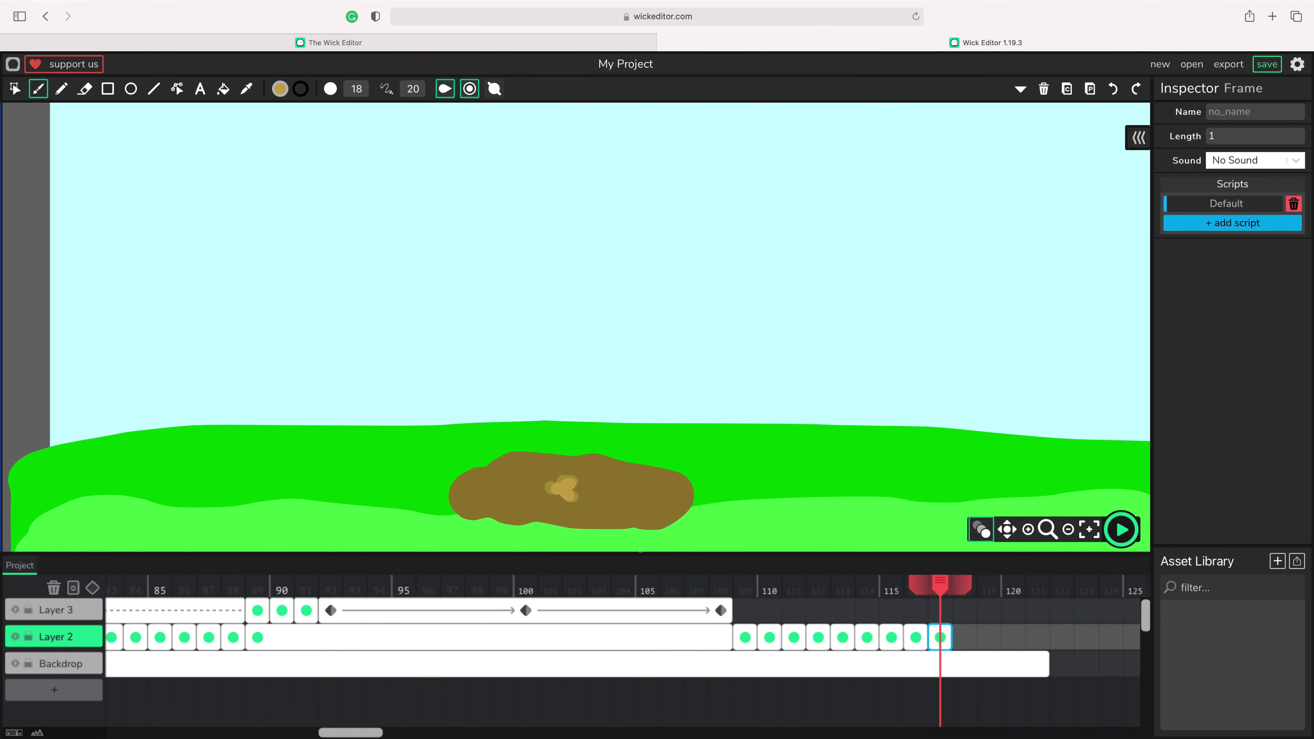
Step: Preview the whole animation from the start of the timeline, then stop playback
mouse_move(945, 587)
left_mouse_down()
mouse_move(1033, 587)
mouse_move(745, 587)
mouse_move(964, 587)
left_mouse_up()
left_click(1068, 529)
left_click_drag(367, 732, 155, 732)
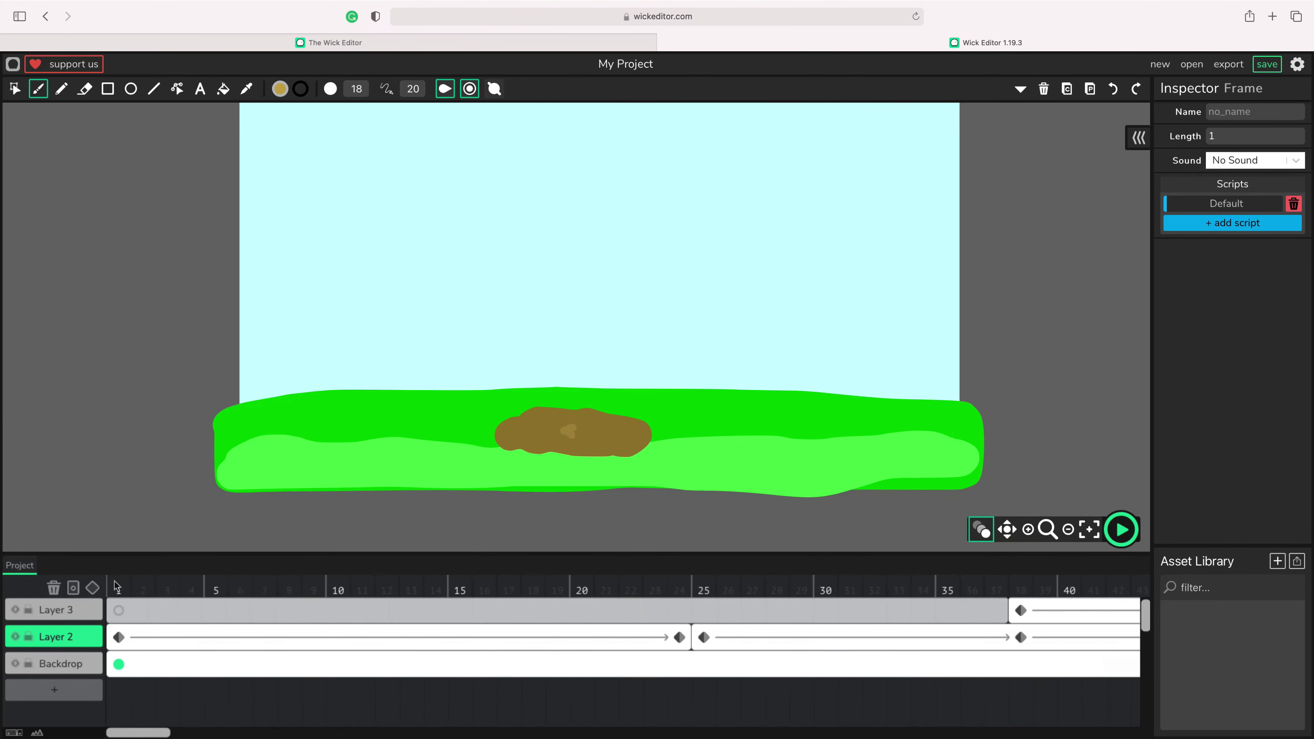
left_click(1121, 529)
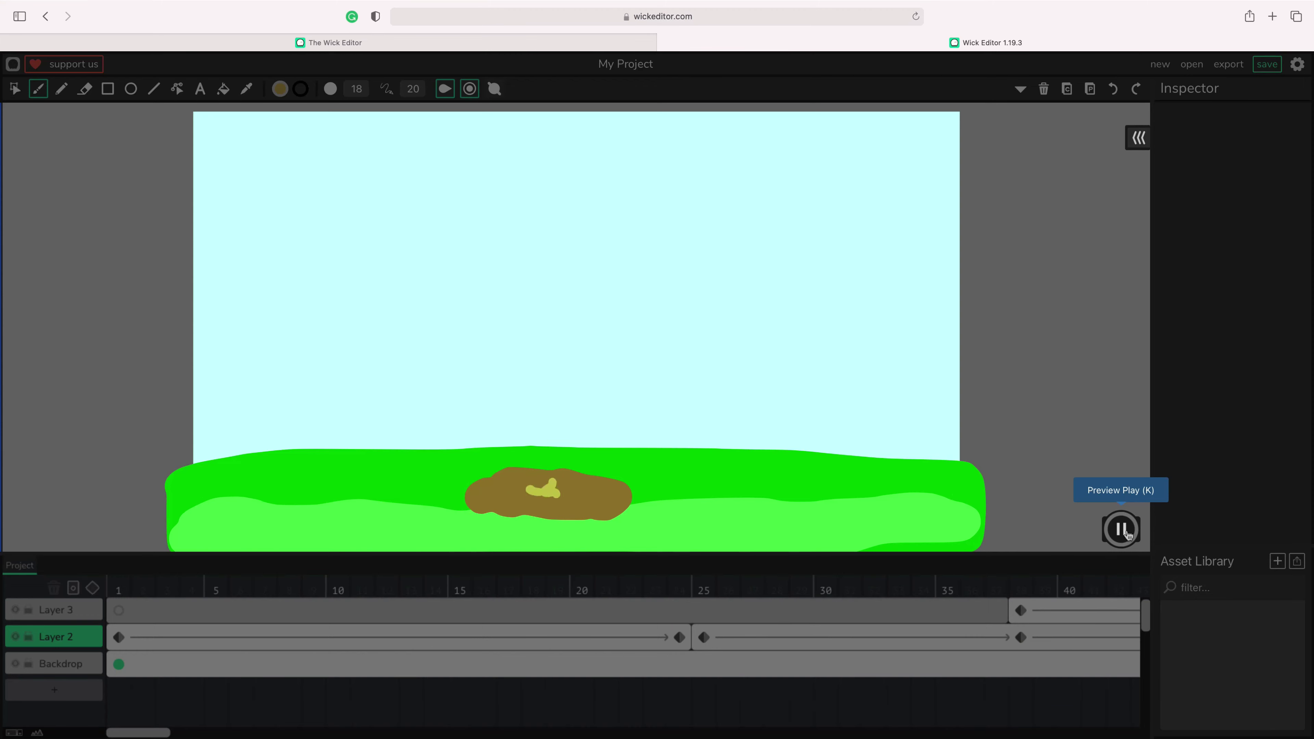
left_click(1121, 529)
Step: Scrub through the rain section to frame 59 and inspect the raindrops at dirt level on Layer 3
left_click_drag(434, 585, 1024, 599)
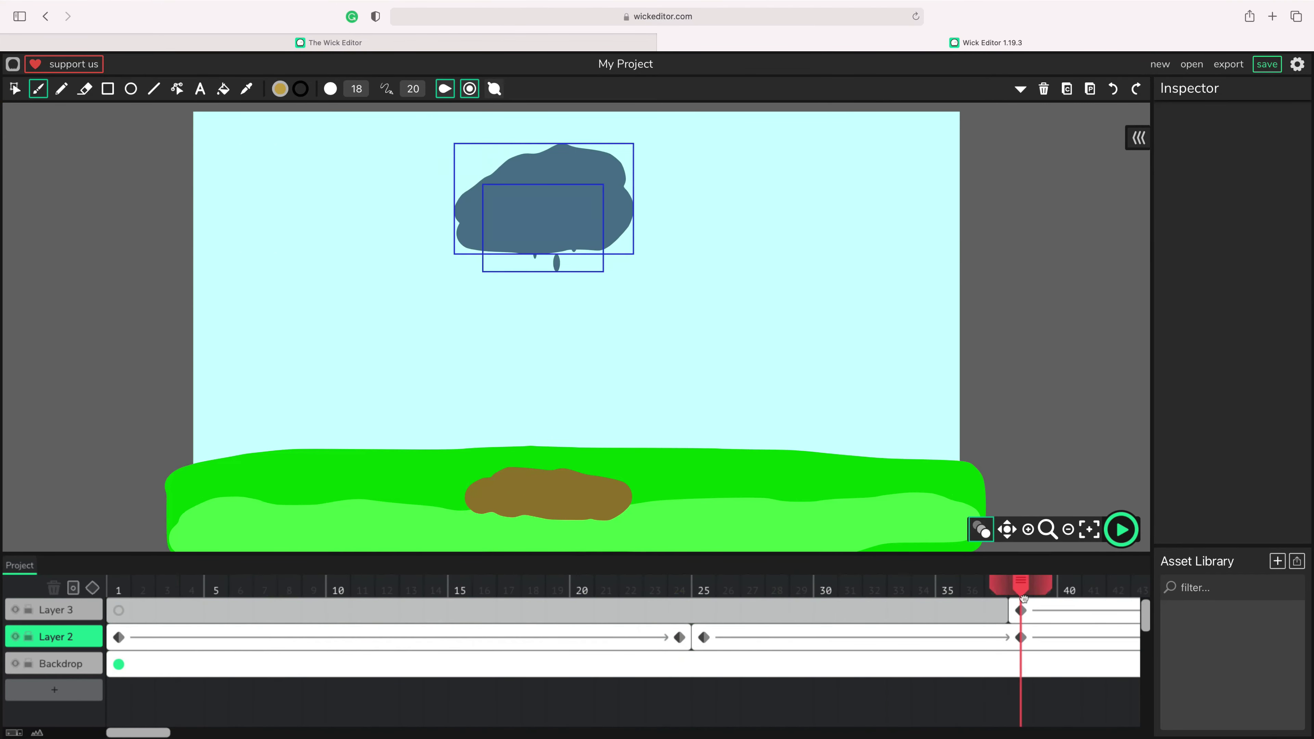
scroll(1024, 599, "right", 10)
left_click_drag(228, 586, 710, 606)
left_click(714, 609)
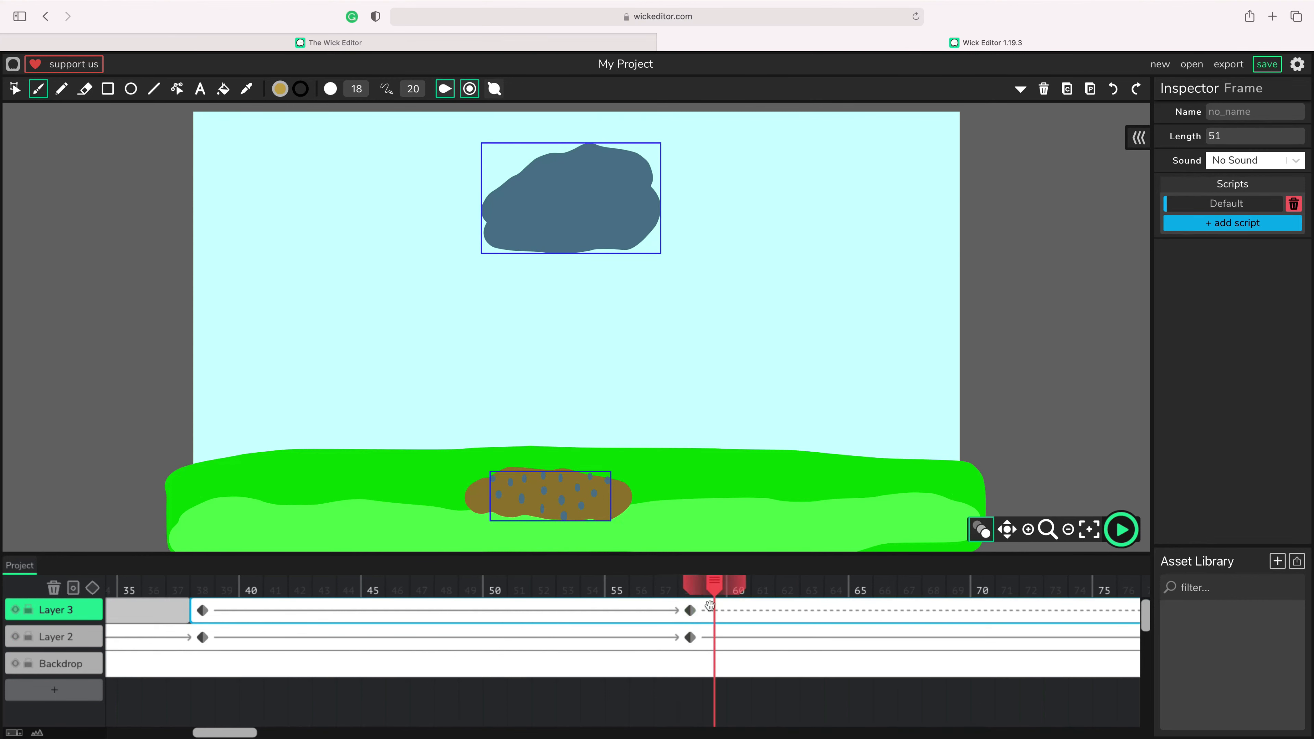
left_click(15, 88)
left_click(574, 497)
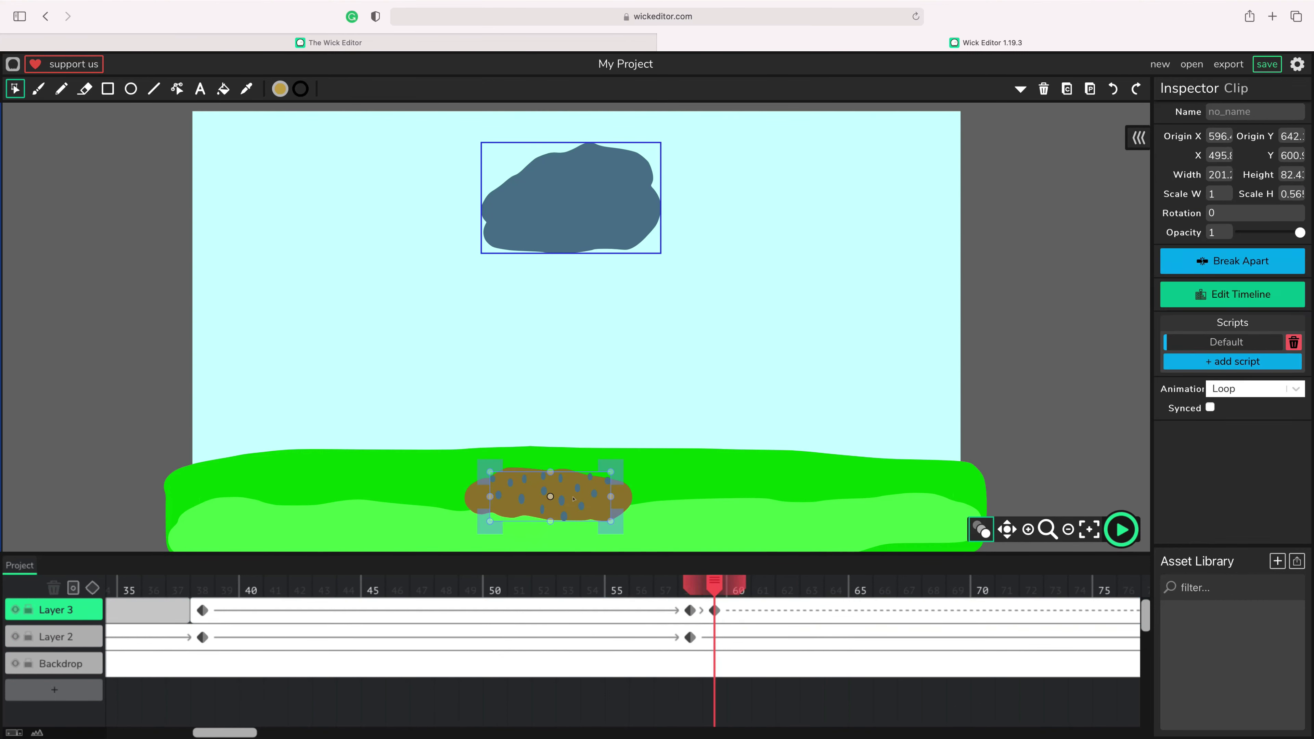
left_click(836, 588)
left_click(715, 588)
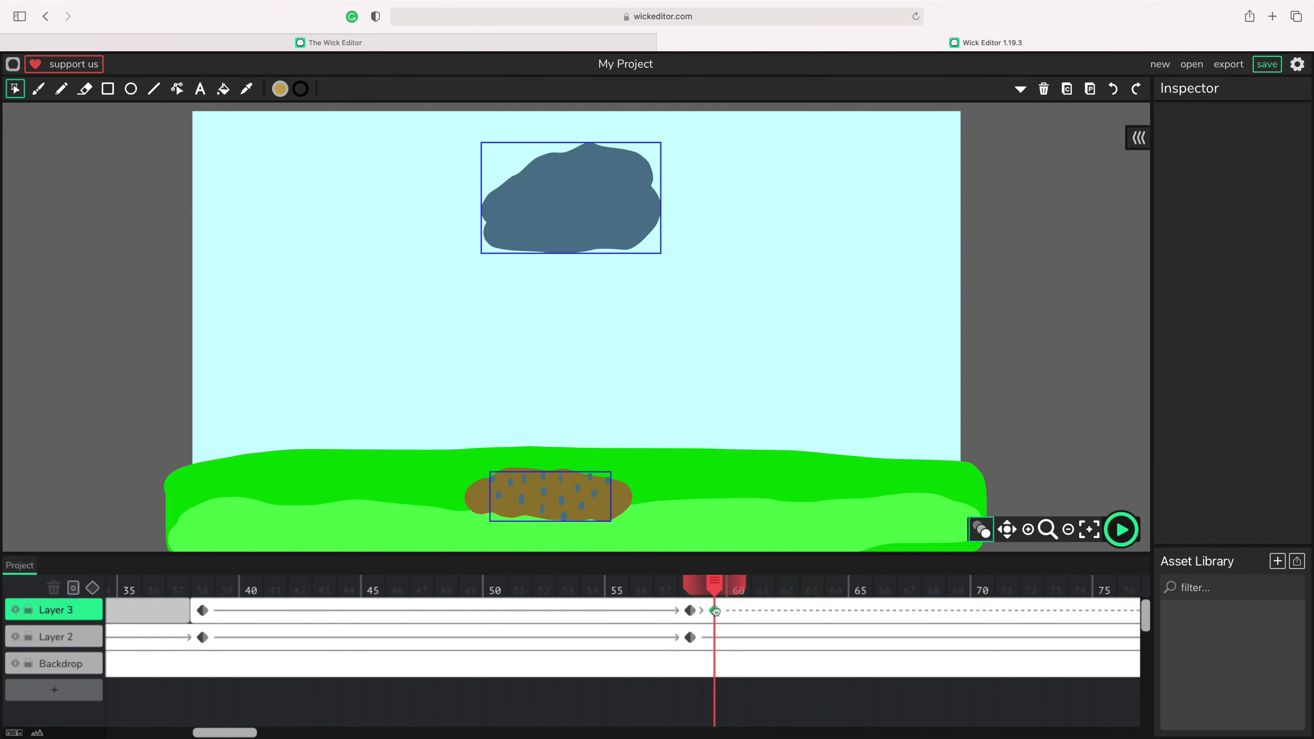
left_click(714, 610)
left_click(779, 649)
Step: Shorten the rain frame on Layer 3 to a length of 21 so it ends at frame 58, and scrub through the frames after it
left_click(777, 610)
scroll(777, 610, "right", 5)
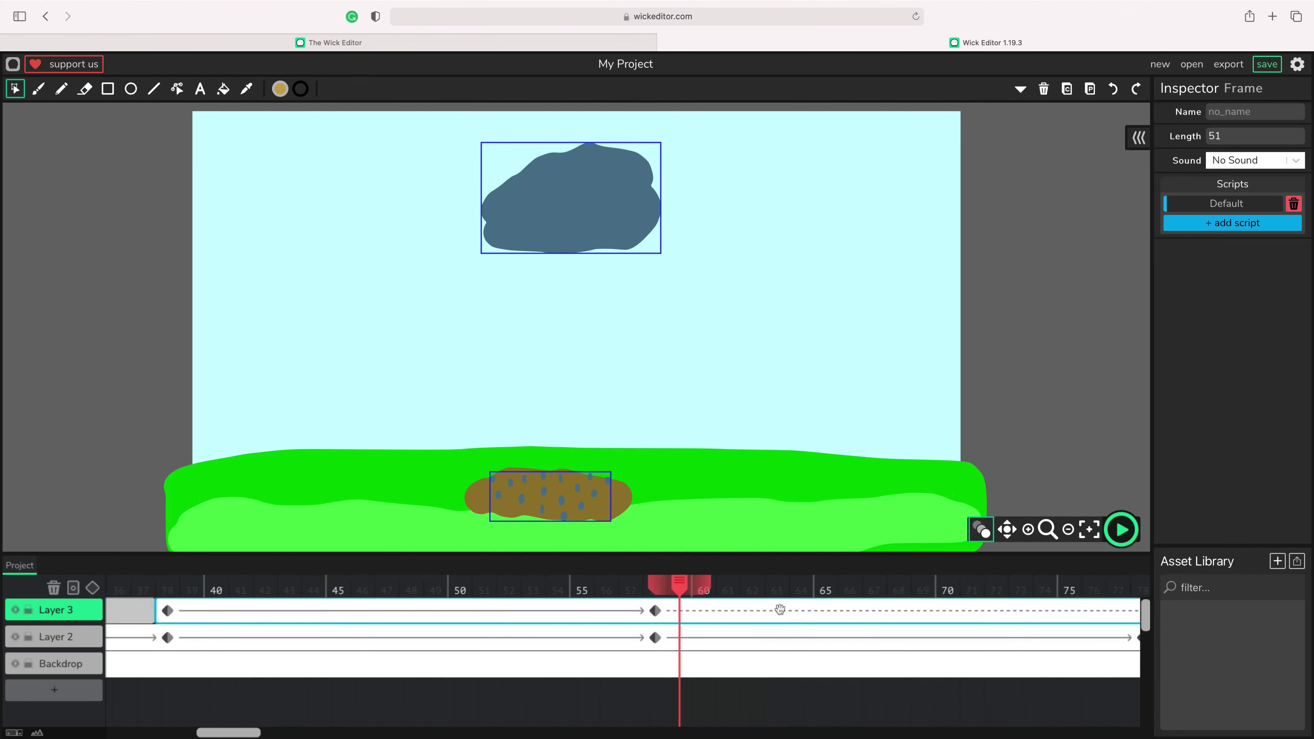
left_click_drag(1082, 604, 352, 610)
left_click(1092, 588)
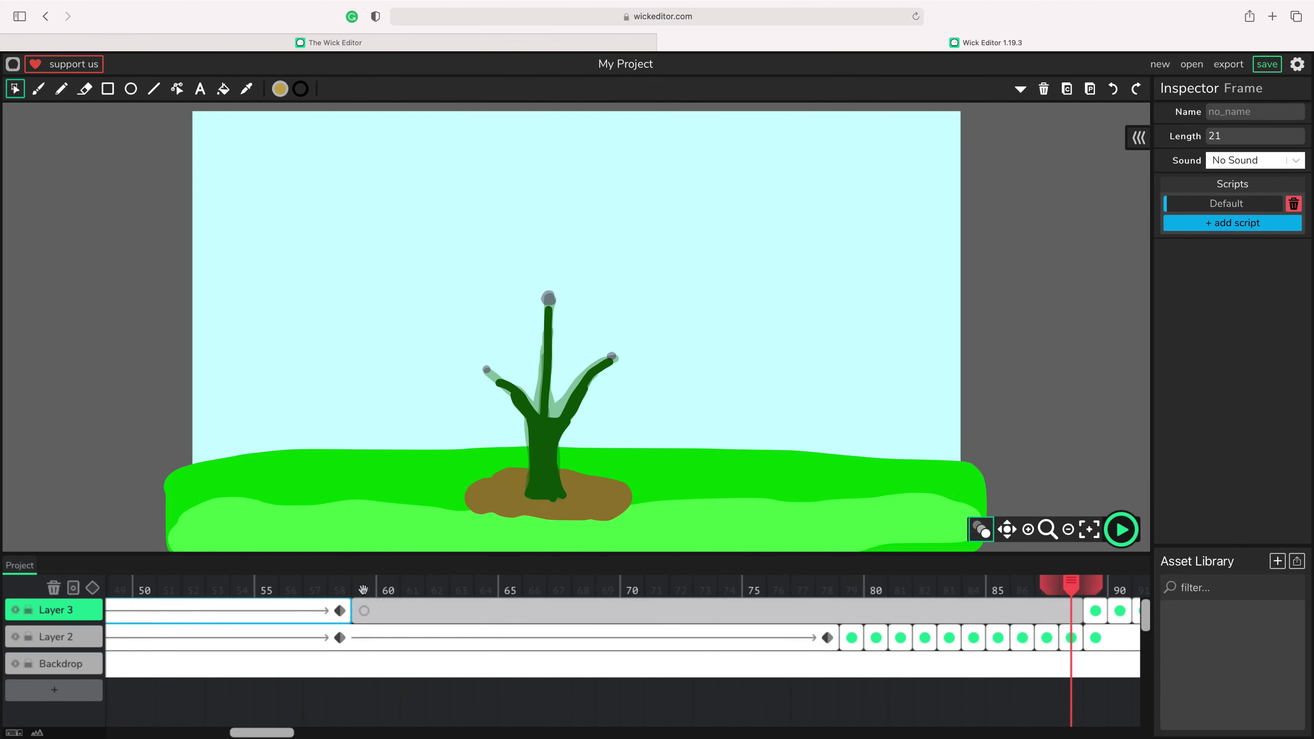
left_click_drag(1092, 585, 704, 583)
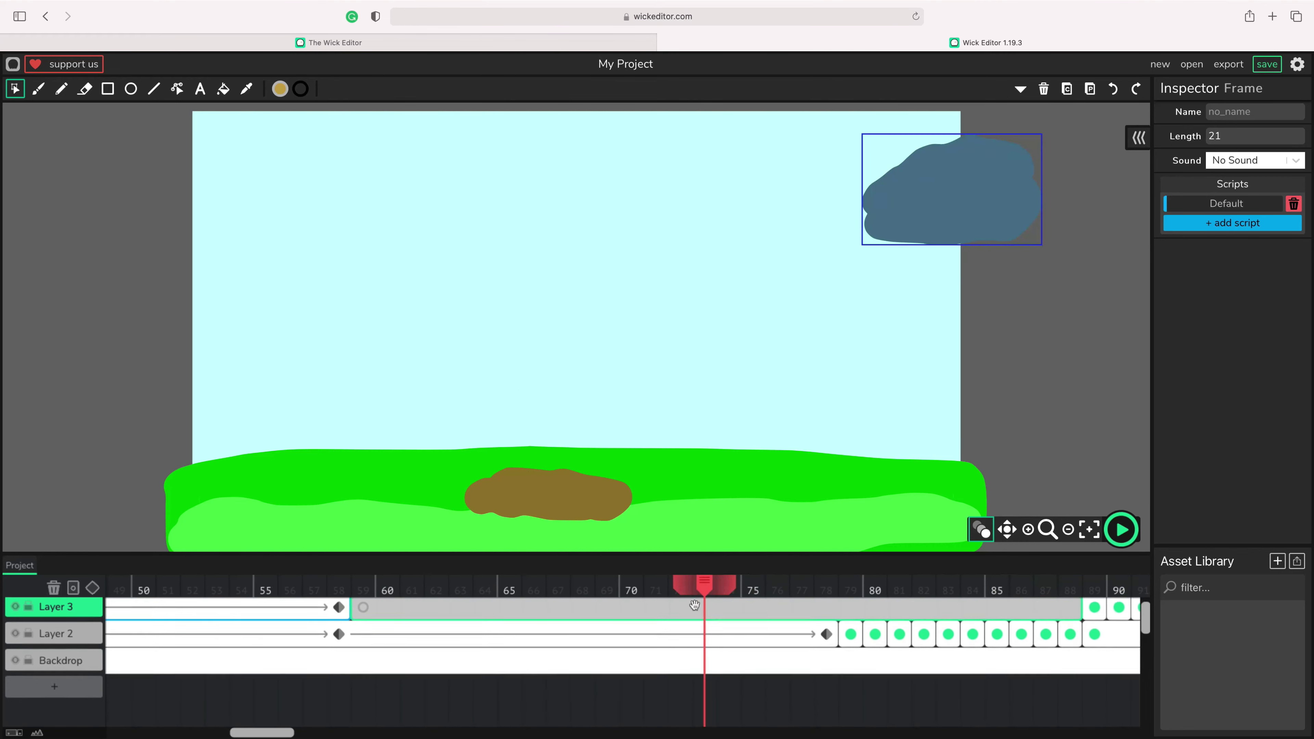
Step: Save the project as a .wick file and dismiss the notification
left_click(1267, 65)
left_click(770, 410)
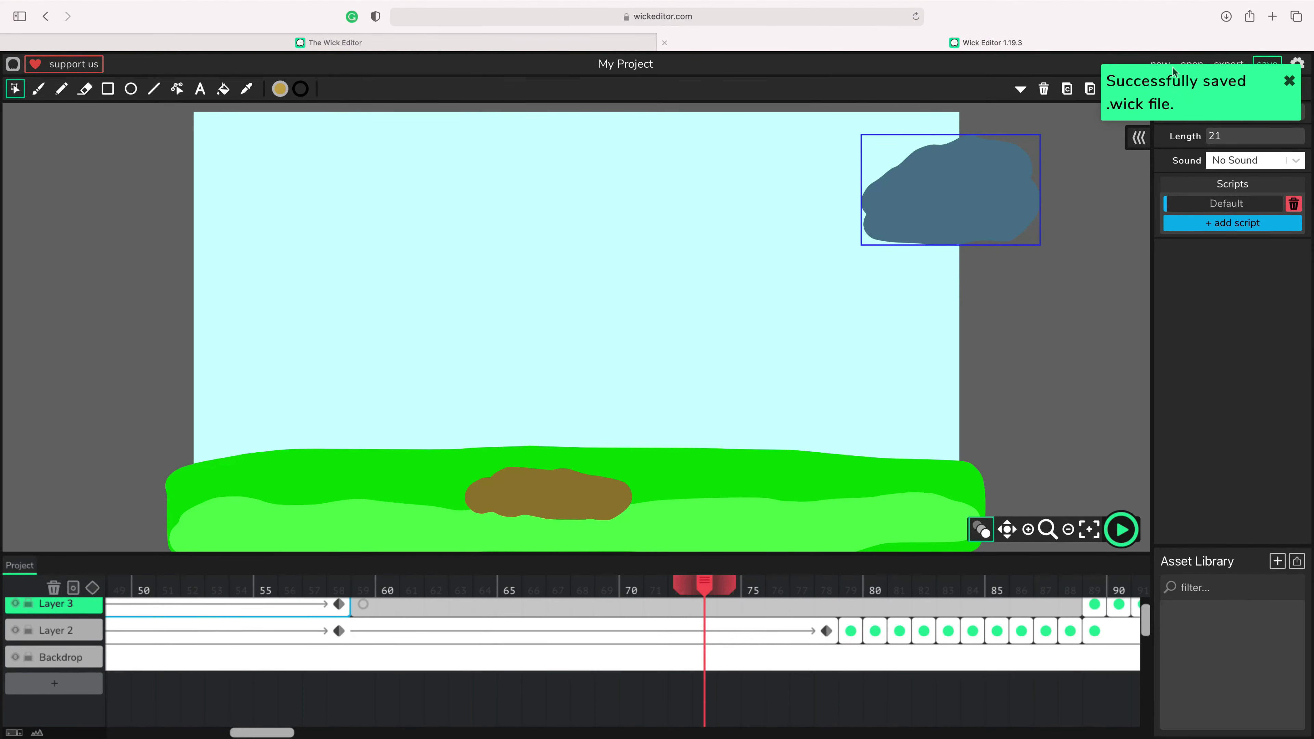
left_click(1278, 82)
Step: Enter Plant as the export name and export the animation as an MP4 video
left_click(1227, 65)
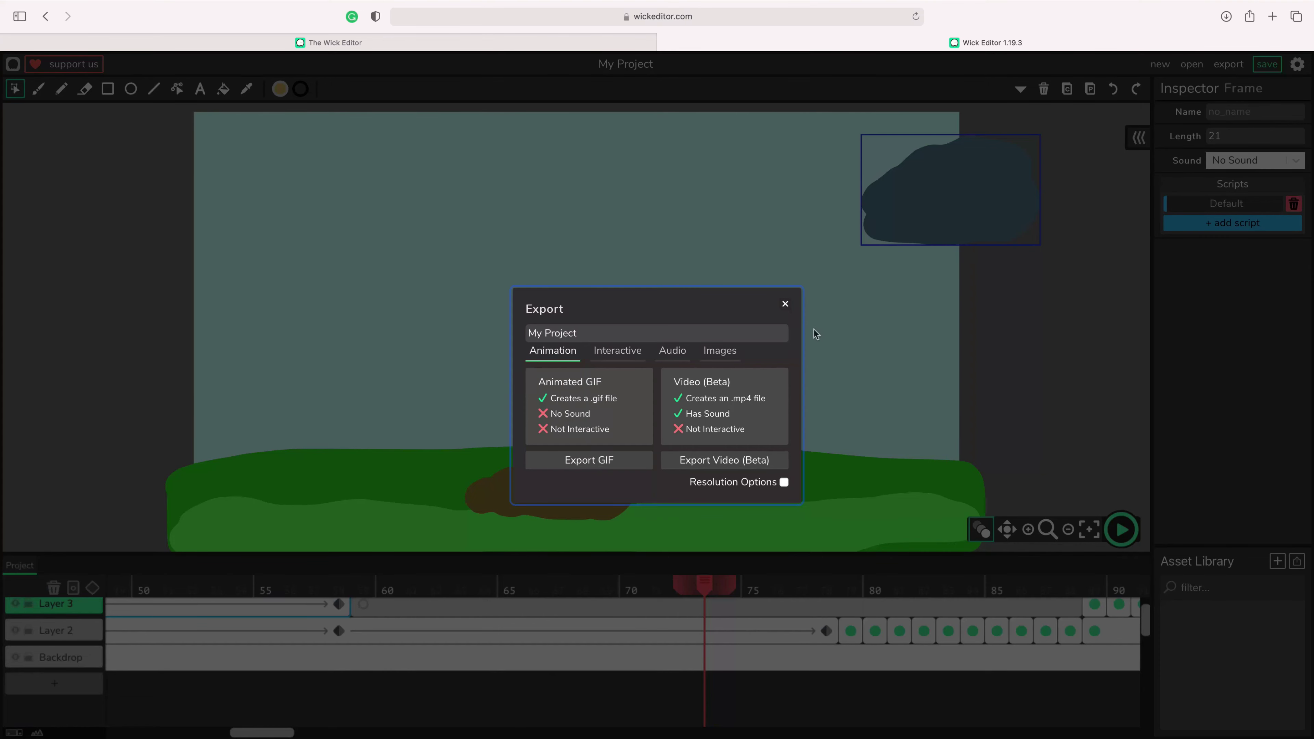
left_click_drag(598, 330, 526, 331)
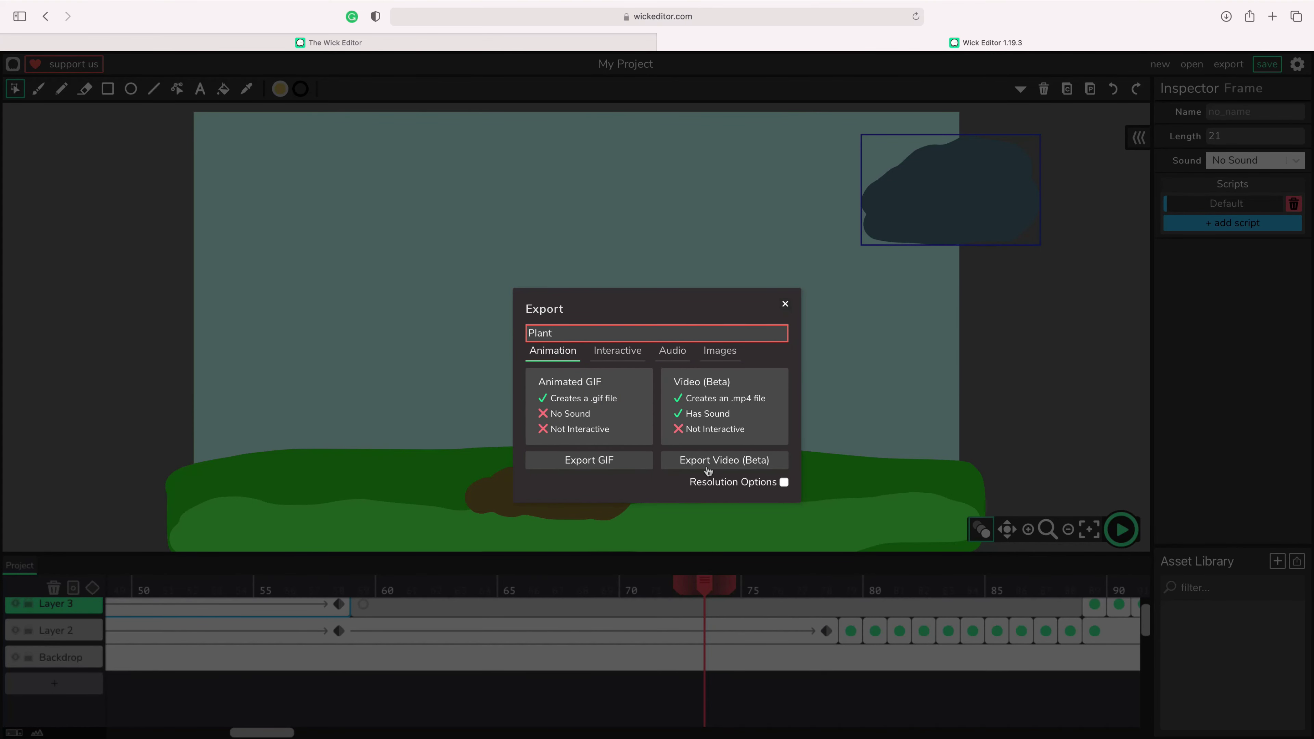
left_click(727, 463)
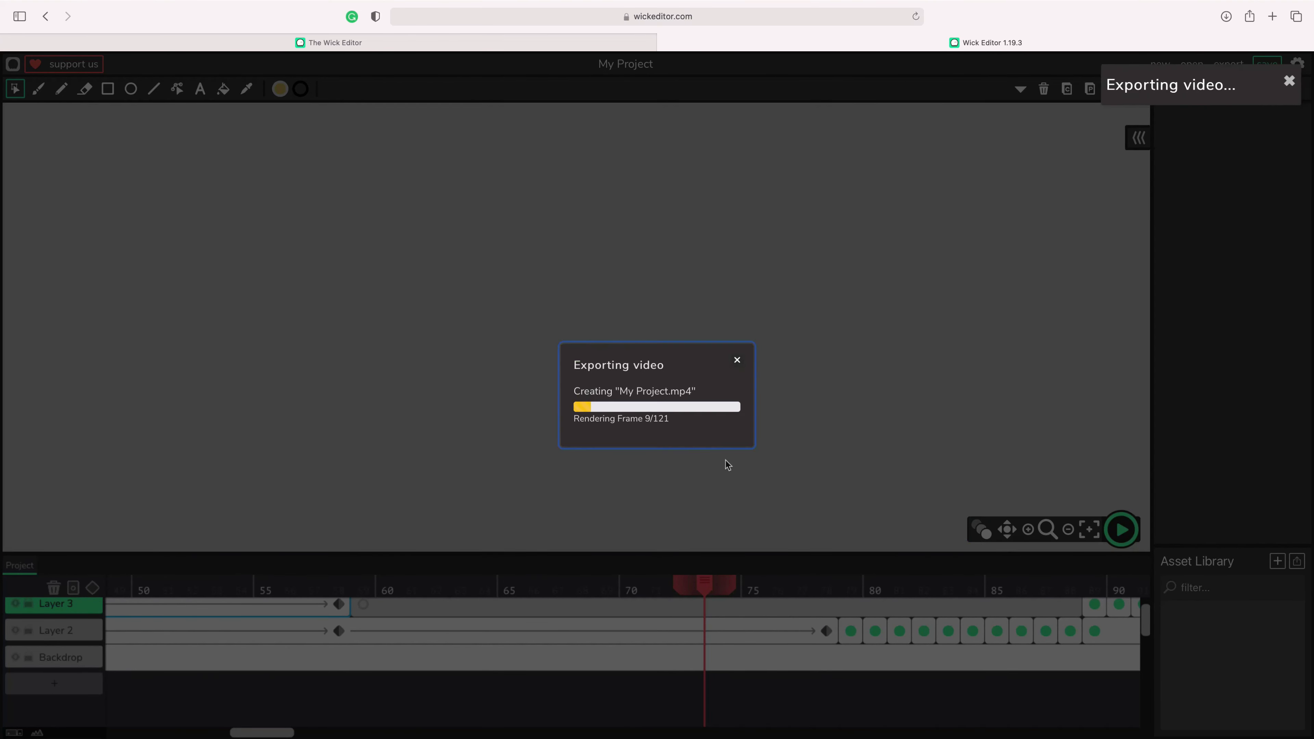